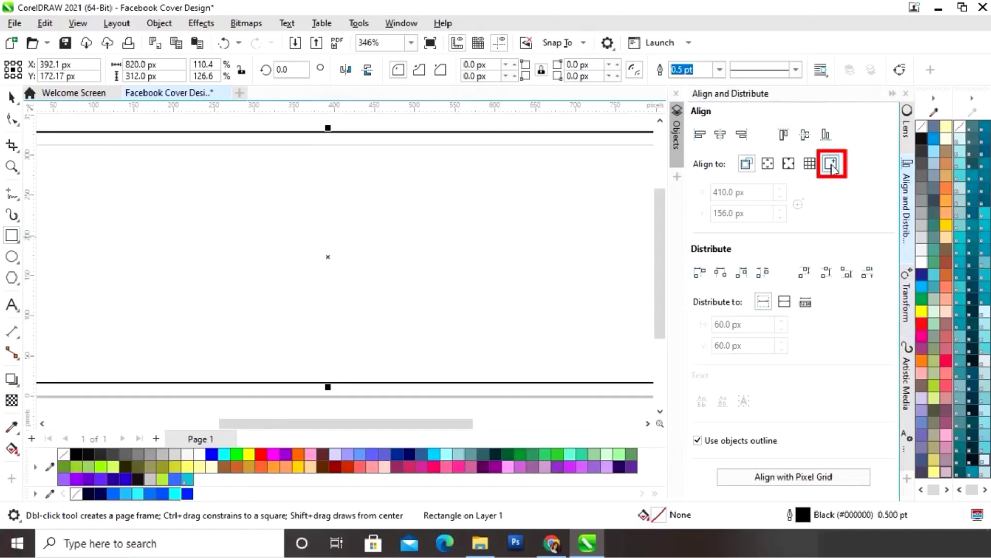
- Centre the rectangle on the point X 410, Y 156 px and collapse the Align and Distribute docker
{"action": "left_click", "coordinate": [832, 165]}
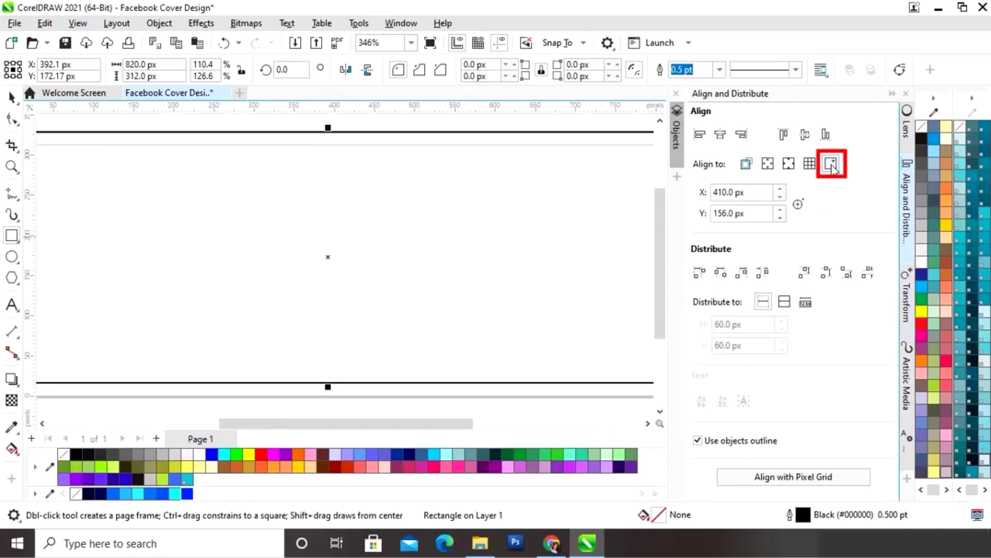
{"action": "left_click", "coordinate": [721, 138]}
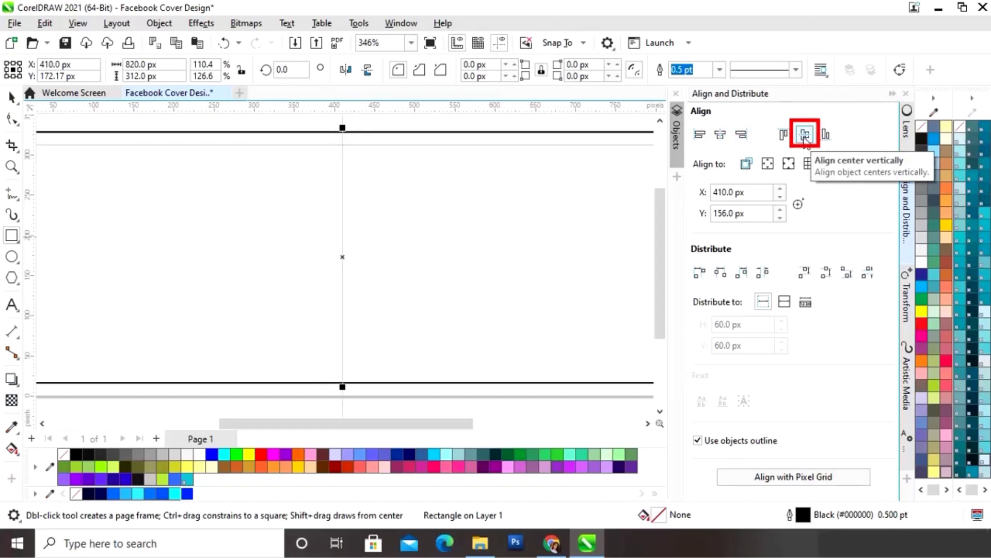
{"action": "left_click", "coordinate": [805, 136]}
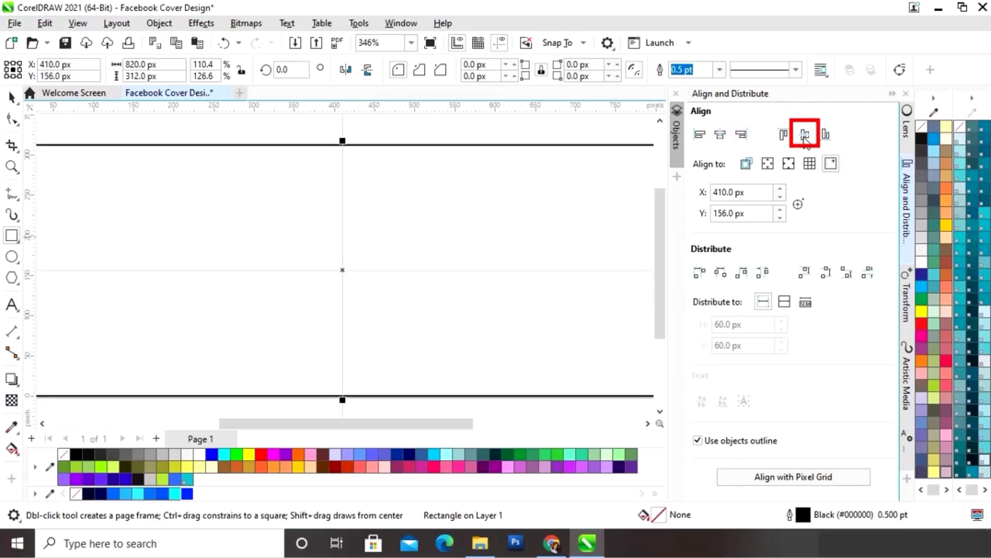
{"action": "left_click", "coordinate": [892, 95]}
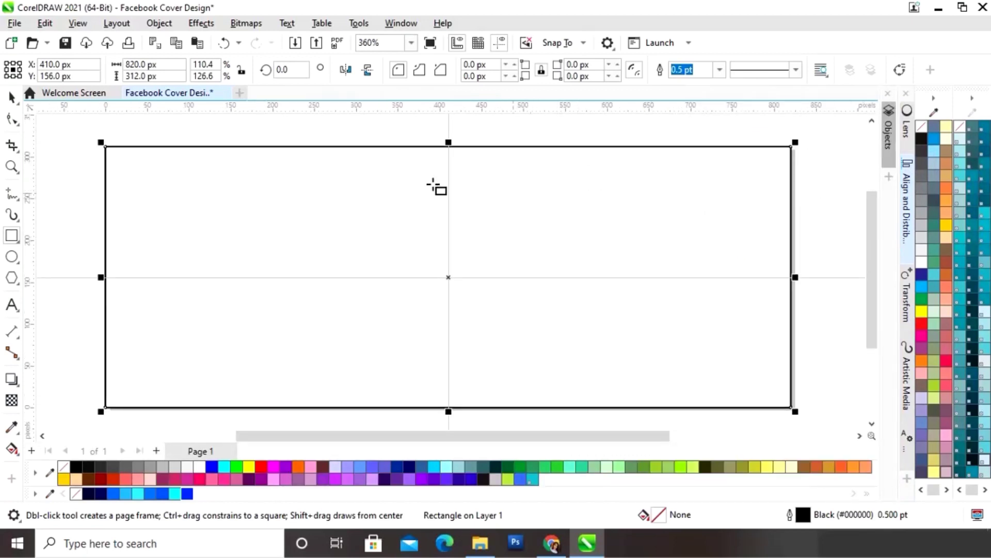
- Remove the centre guides and drag a left-to-right black-to-white fountain fill across the rectangle
{"action": "left_click", "coordinate": [12, 97]}
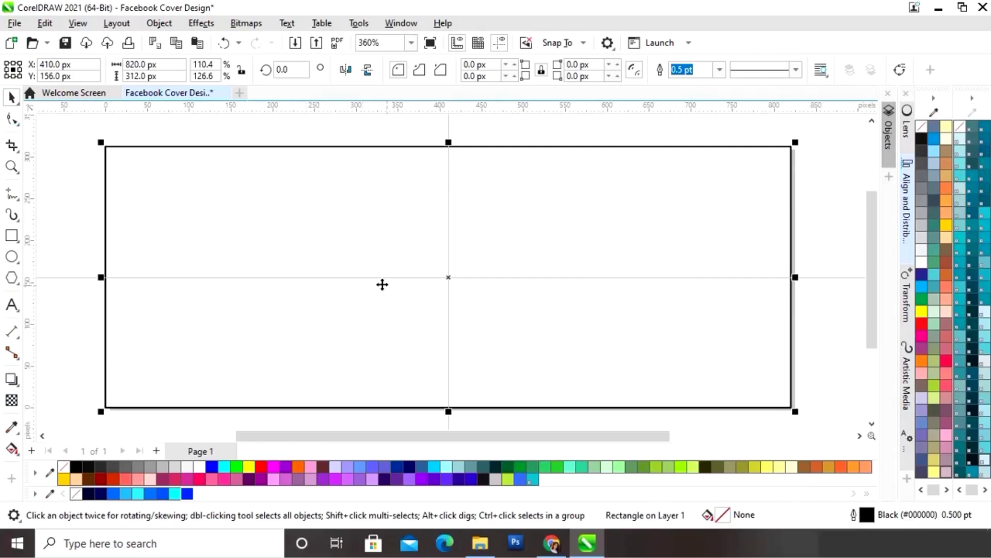
{"action": "key", "text": "ctrl+z"}
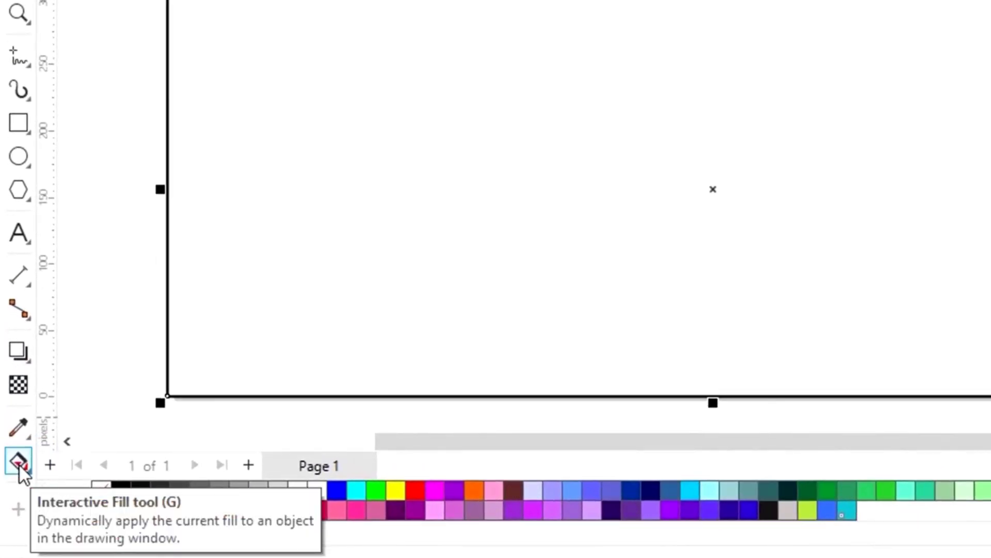
{"action": "left_click", "coordinate": [27, 469]}
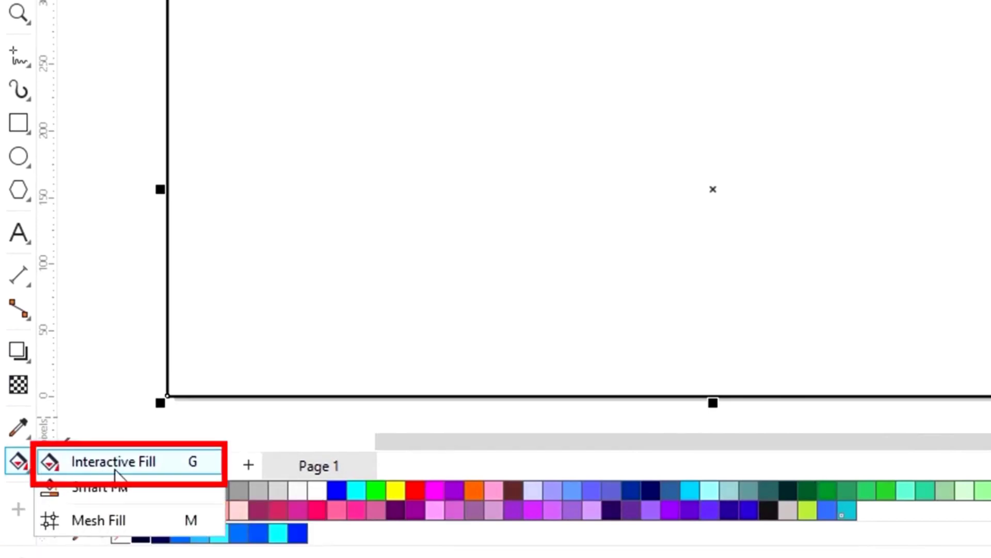
{"action": "left_click", "coordinate": [115, 468]}
{"action": "left_click_drag", "start_coordinate": [167, 176], "coordinate": [336, 183]}
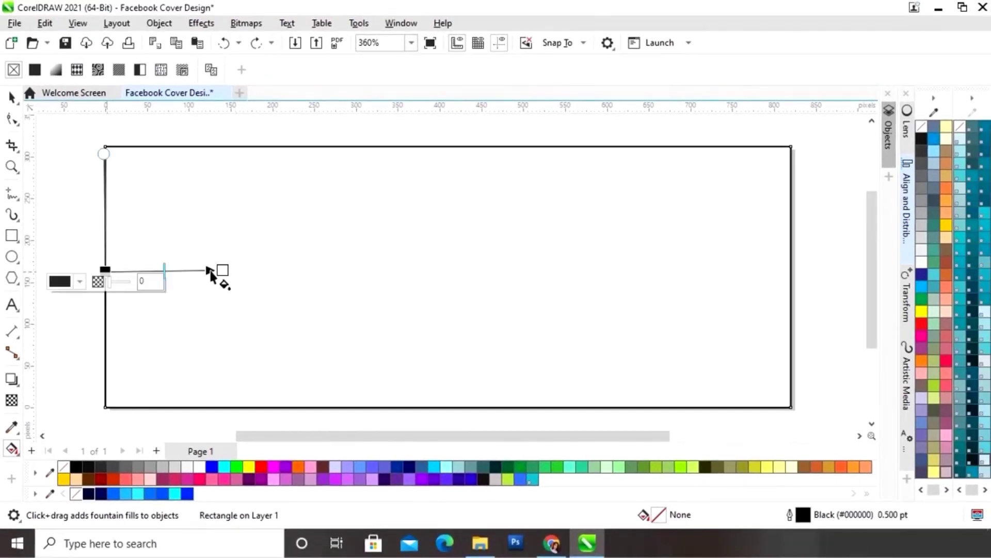
{"action": "left_click_drag", "start_coordinate": [211, 274], "coordinate": [786, 269]}
{"action": "left_click", "coordinate": [105, 271]}
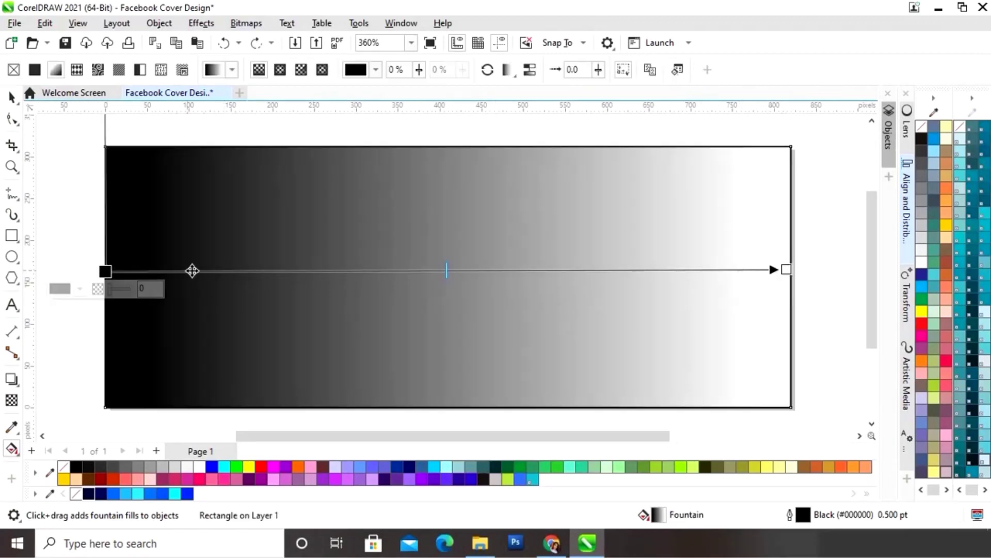
- Set the gradient's start colour to navy with the eyedropper
{"action": "left_click", "coordinate": [80, 289]}
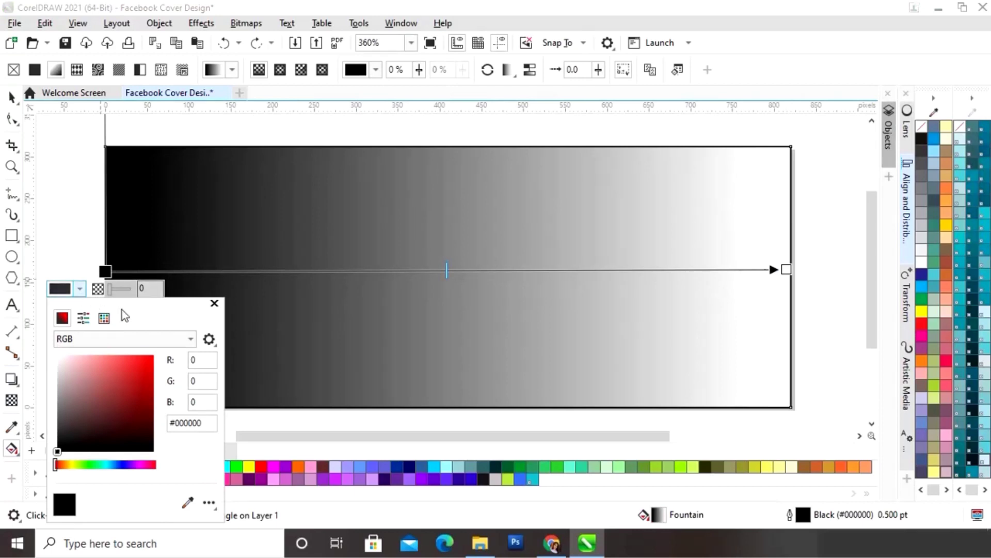
{"action": "left_click_drag", "start_coordinate": [118, 313], "coordinate": [433, 175]}
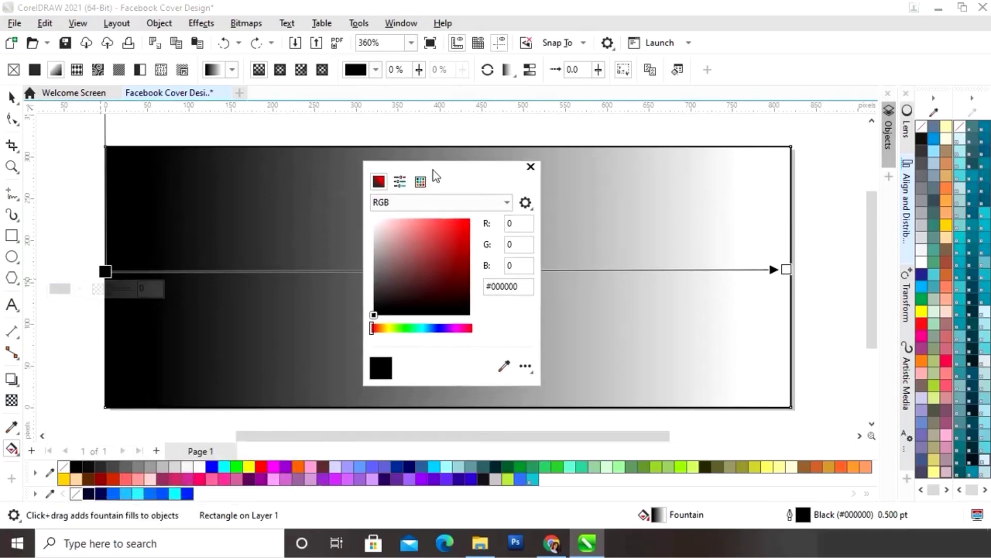
{"action": "left_click", "coordinate": [504, 367]}
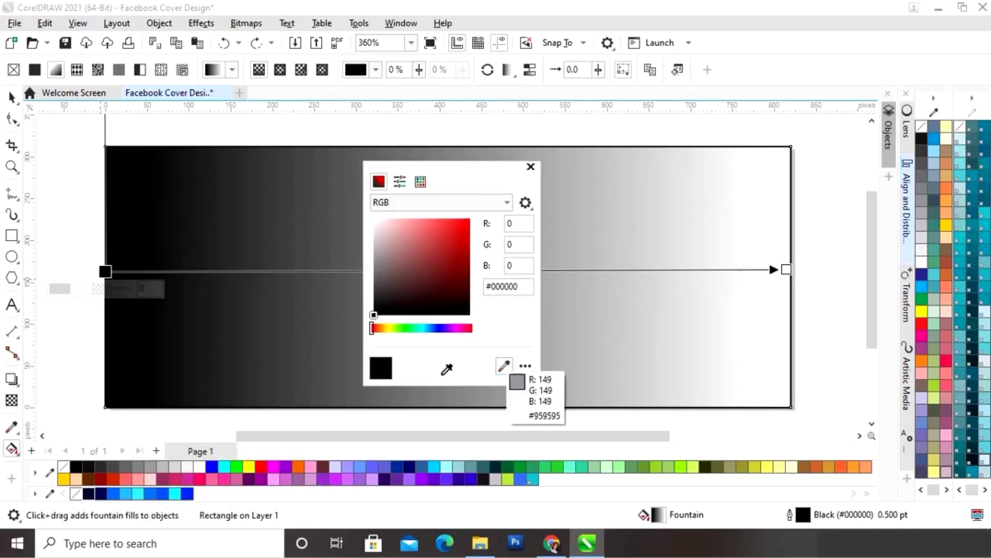
{"action": "left_click", "coordinate": [90, 491]}
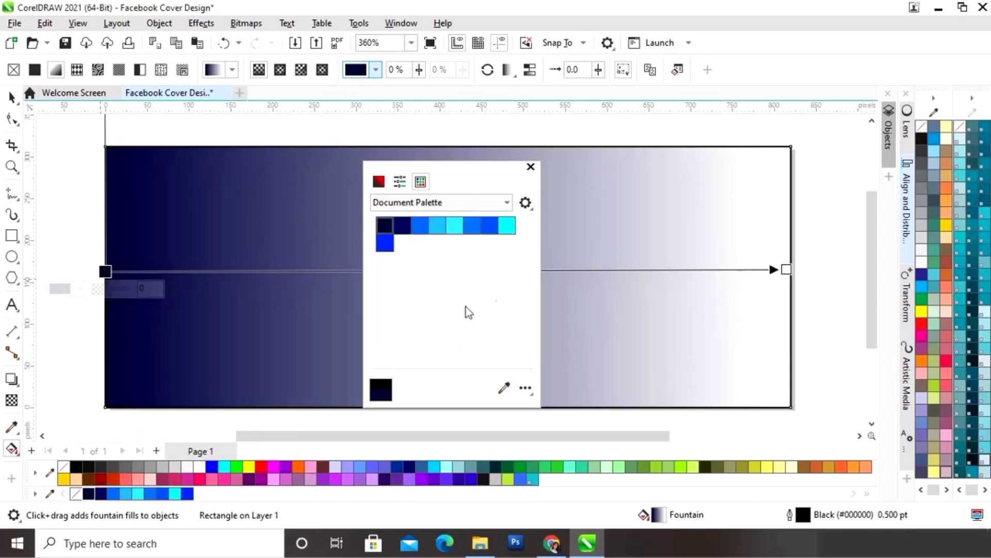
{"action": "left_click", "coordinate": [531, 168]}
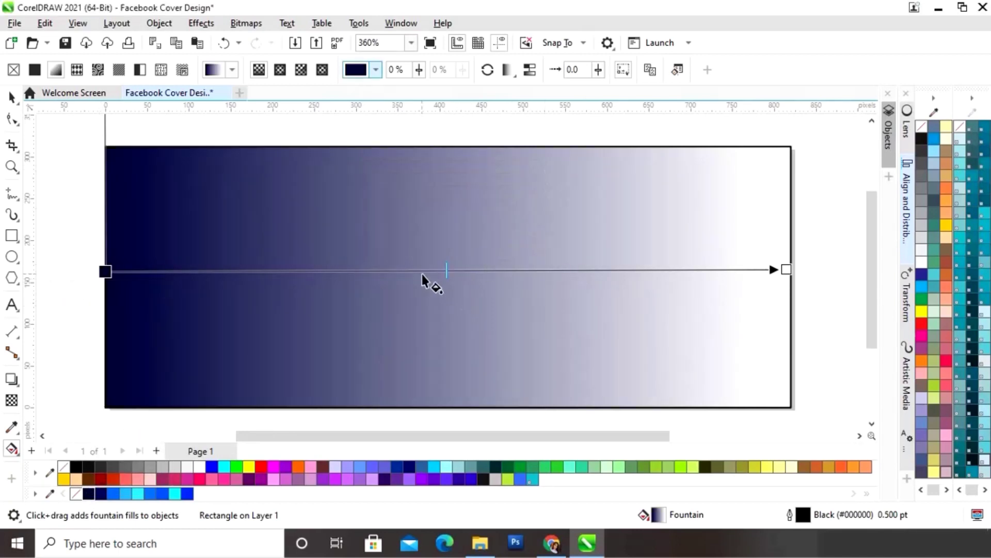
- Add a midpoint node to the fountain fill and colour it dark navy
{"action": "double_click", "coordinate": [440, 270]}
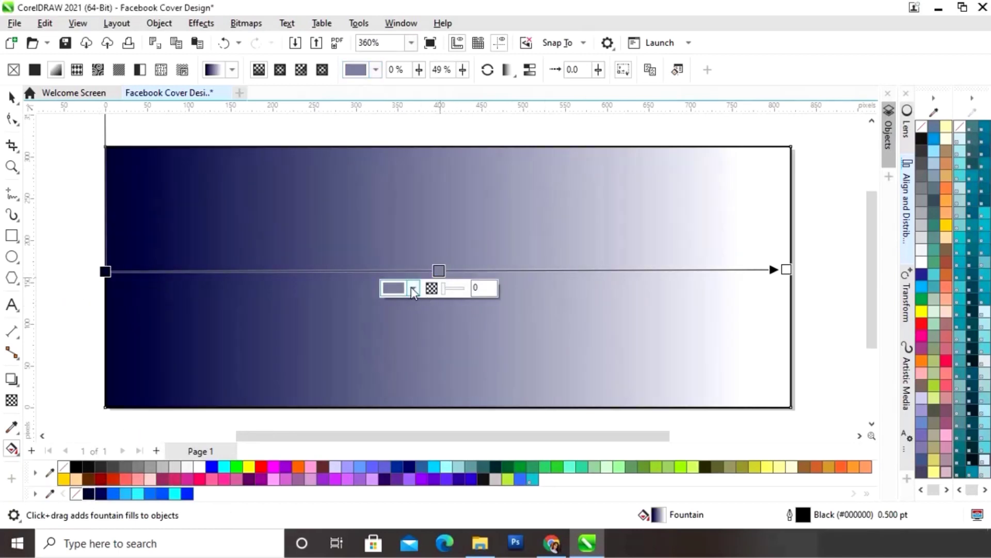
{"action": "left_click", "coordinate": [414, 289]}
{"action": "left_click", "coordinate": [522, 501]}
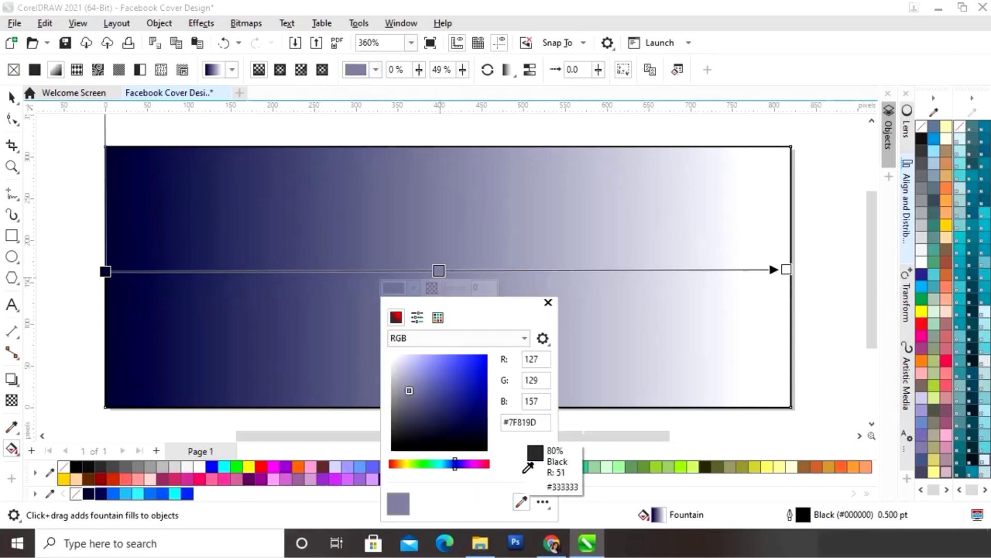
{"action": "left_click", "coordinate": [102, 494]}
{"action": "left_click", "coordinate": [102, 494]}
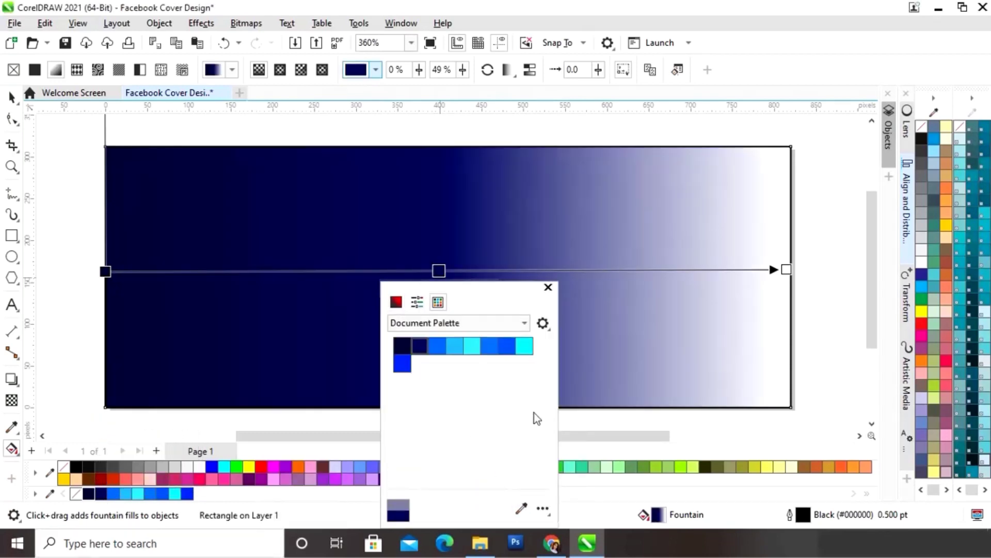
{"action": "left_click", "coordinate": [549, 288]}
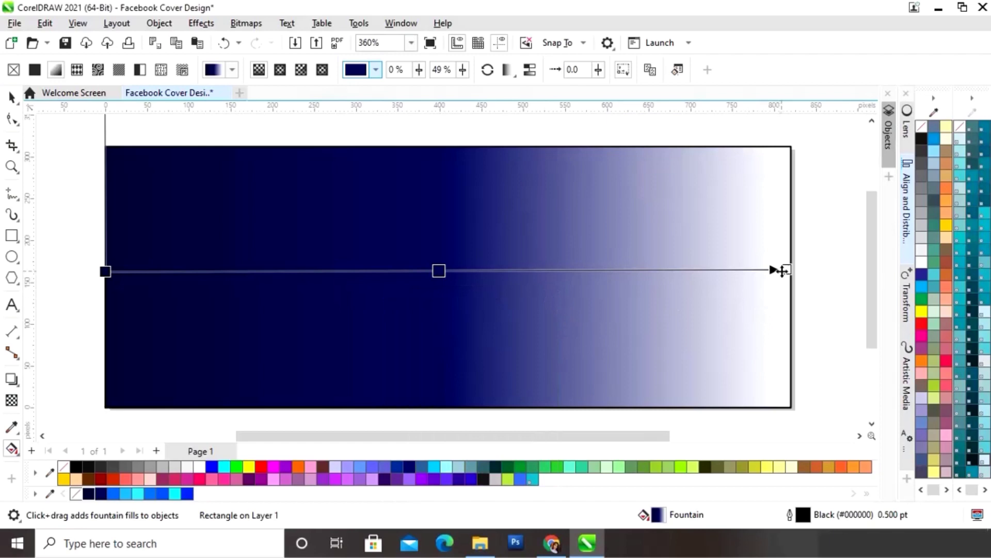
- Change the gradient's white end node to dark navy #03073E
{"action": "left_click", "coordinate": [783, 271]}
{"action": "left_click", "coordinate": [762, 287]}
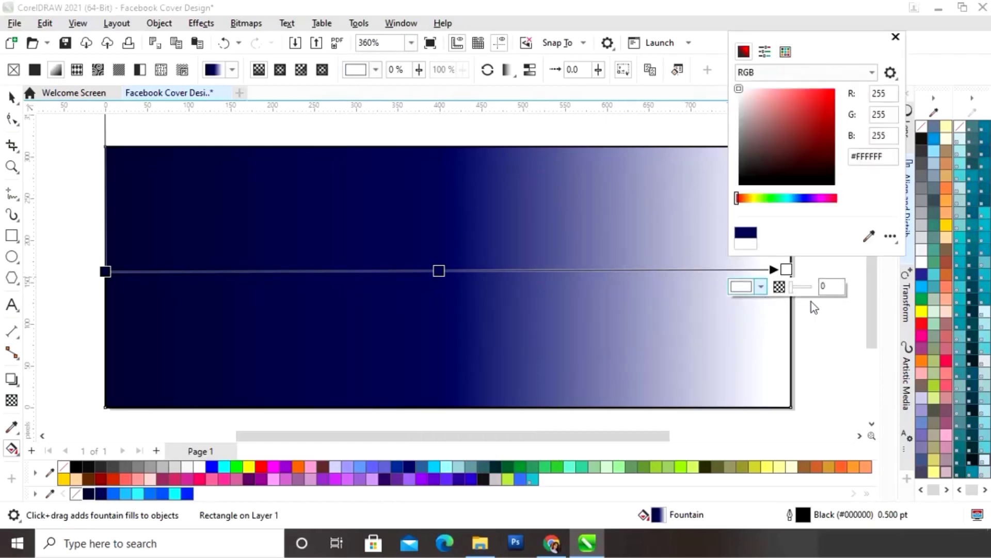
{"action": "left_click", "coordinate": [869, 236]}
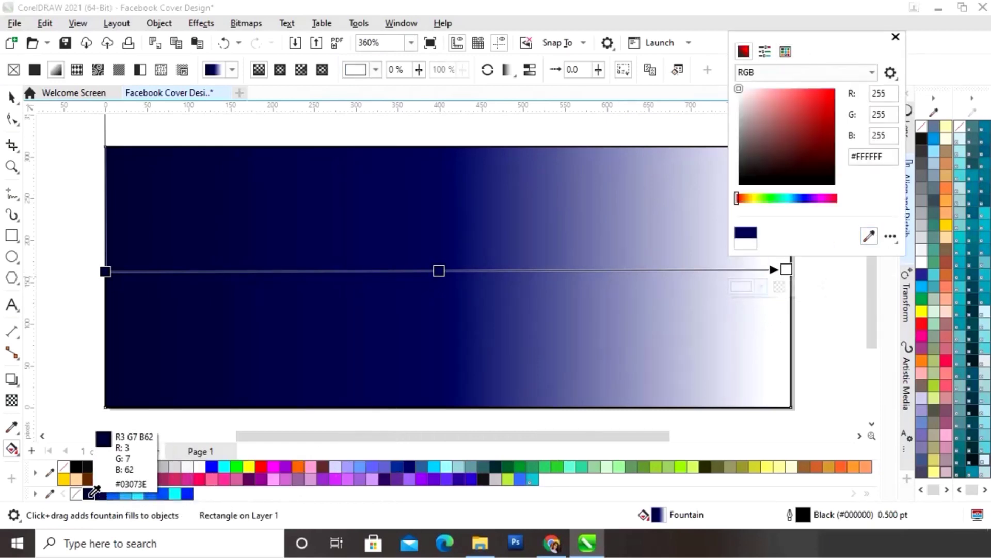
{"action": "left_click", "coordinate": [89, 493]}
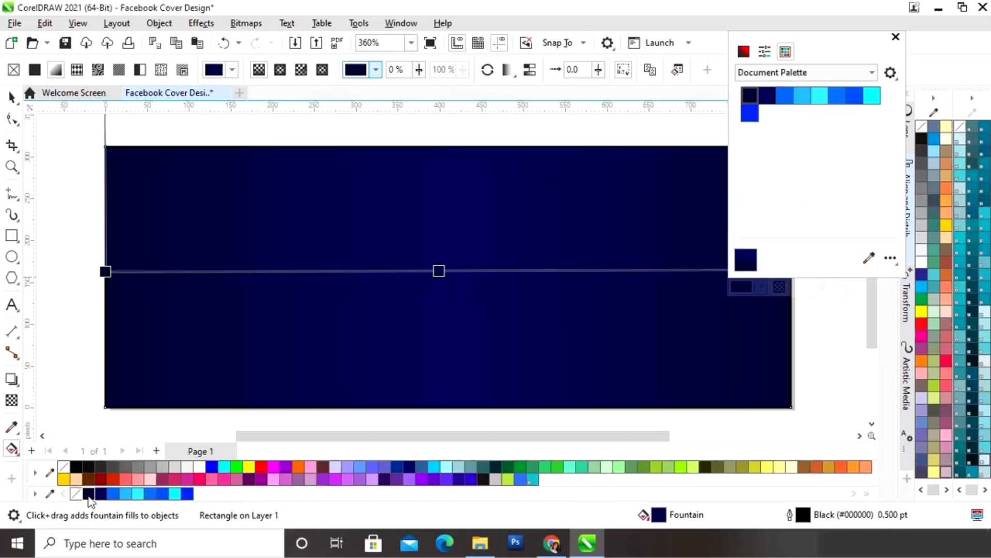
{"action": "left_click", "coordinate": [896, 37]}
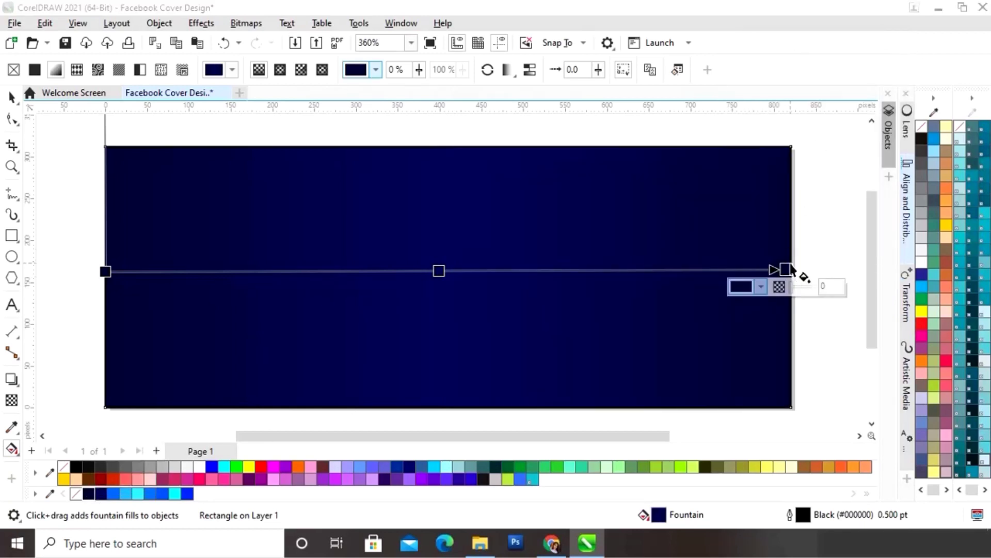
- Nudge the gradient's end and start nodes slightly lower to level the fill
{"action": "left_click_drag", "start_coordinate": [785, 271], "coordinate": [786, 276]}
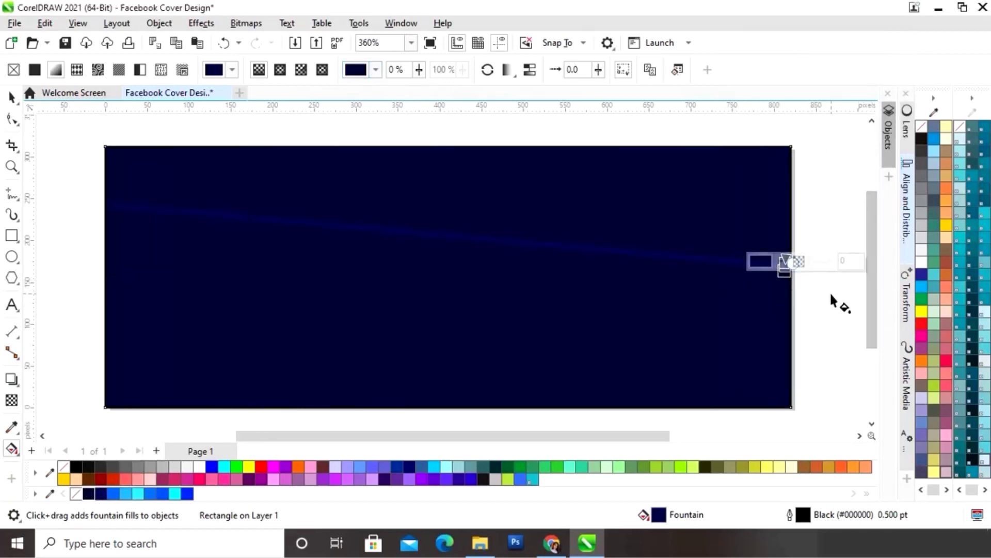
{"action": "key", "text": "ctrl+z"}
{"action": "left_click_drag", "start_coordinate": [786, 269], "coordinate": [790, 277]}
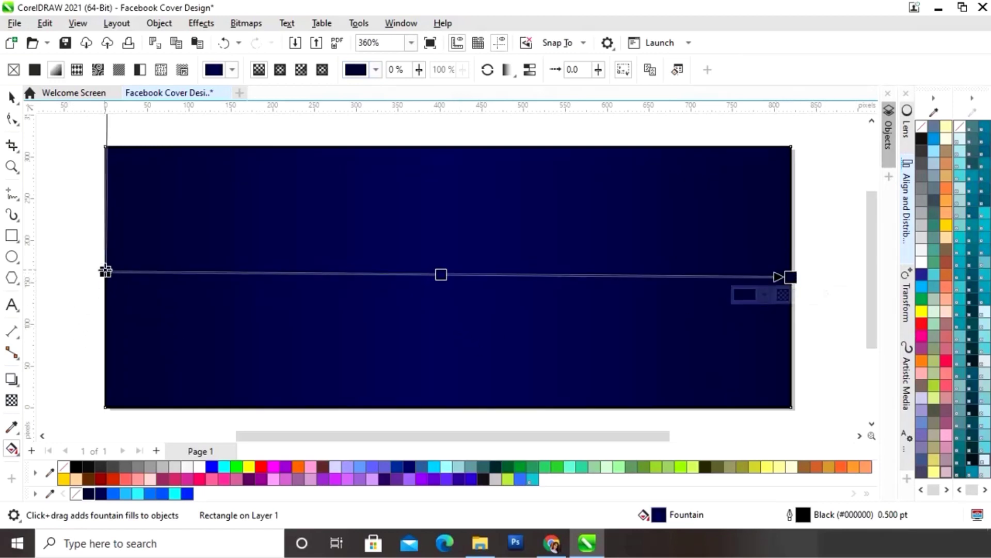
{"action": "left_click_drag", "start_coordinate": [105, 271], "coordinate": [105, 277]}
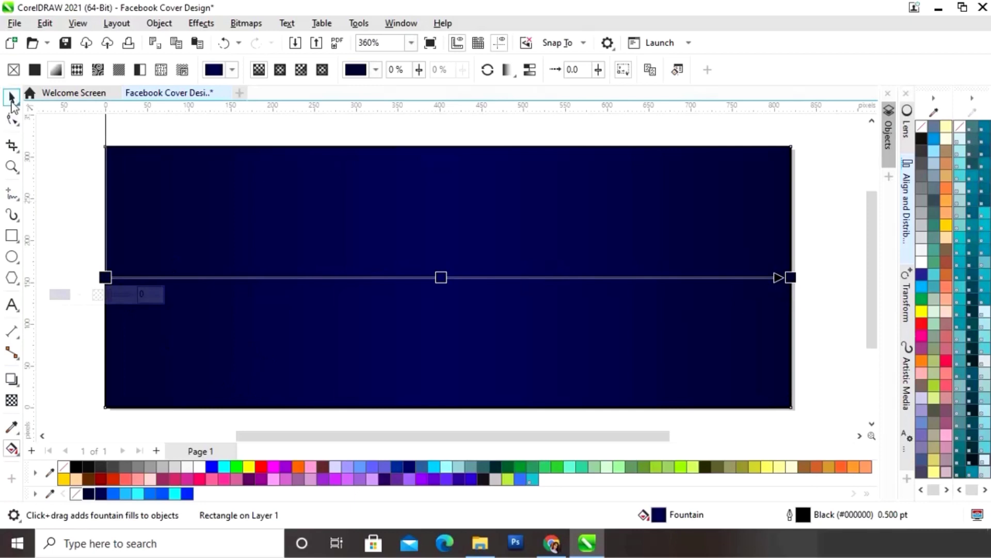
- Squash the rectangle into an 820 × 155.57 px central band, filled #03073E with a #39ECFE cyan outline
{"action": "left_click", "coordinate": [11, 98]}
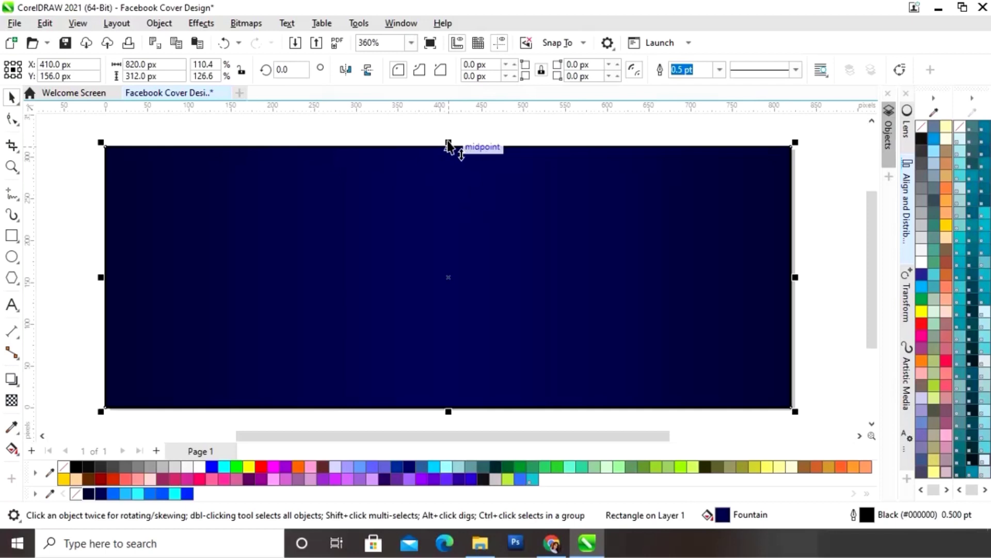
{"action": "left_click_drag", "start_coordinate": [448, 147], "coordinate": [453, 212]}
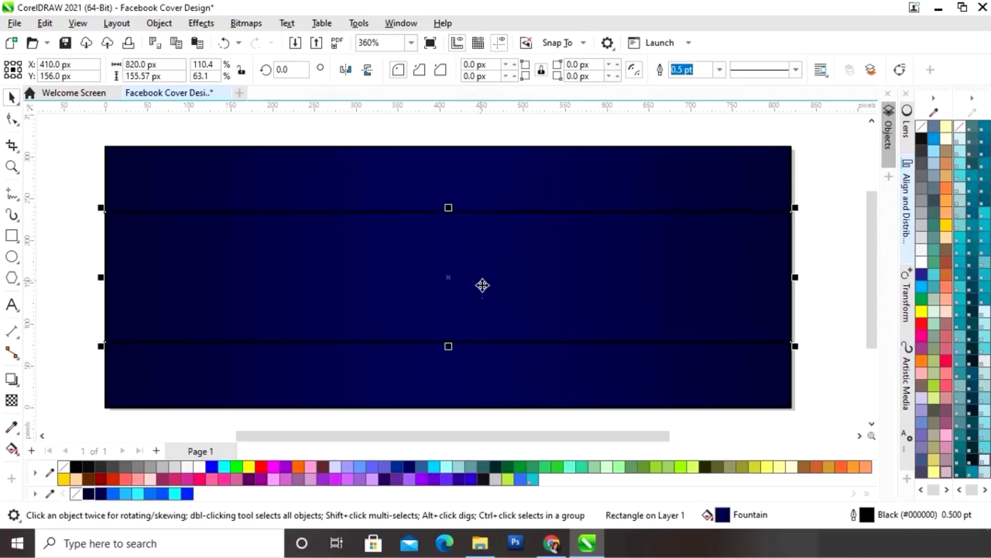
{"action": "left_click", "coordinate": [88, 494]}
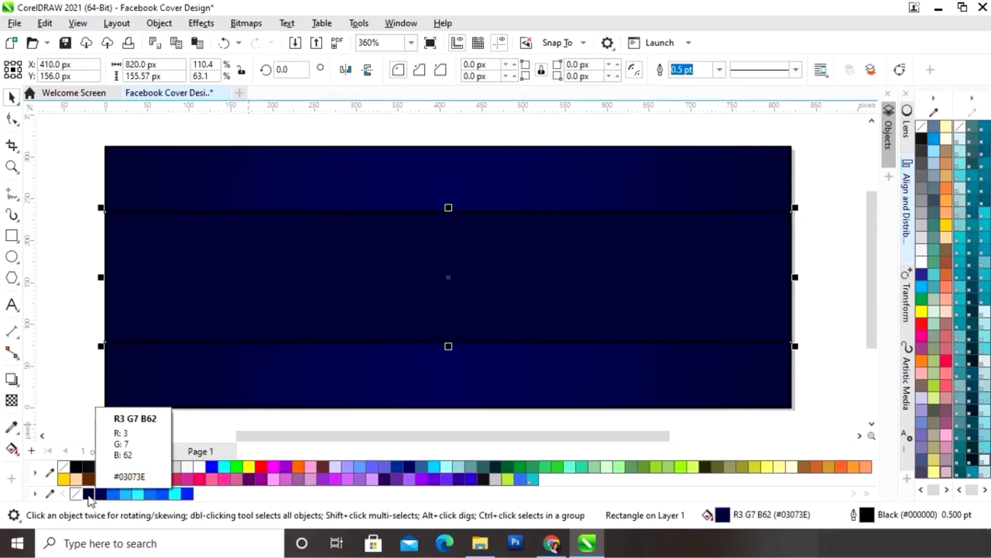
{"action": "right_click", "coordinate": [139, 494]}
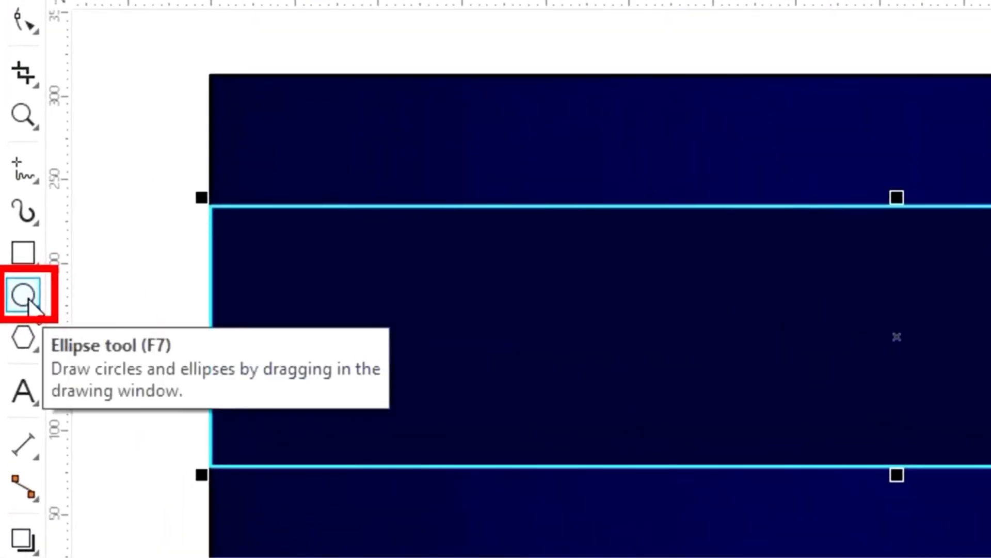
- Draw an ellipse over the right side of the cover and shift it slightly left
{"action": "left_click", "coordinate": [25, 297]}
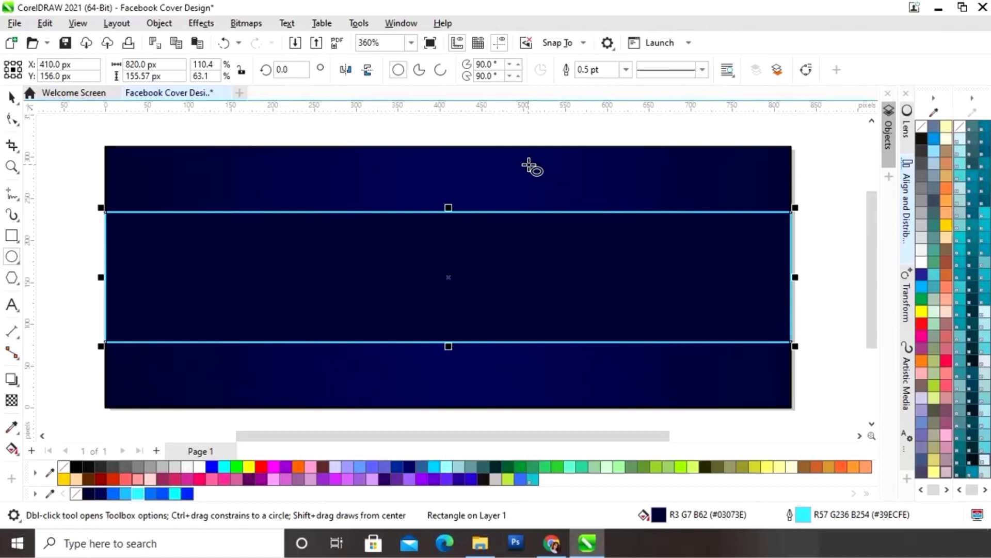
{"action": "left_click_drag", "start_coordinate": [529, 164], "coordinate": [779, 397]}
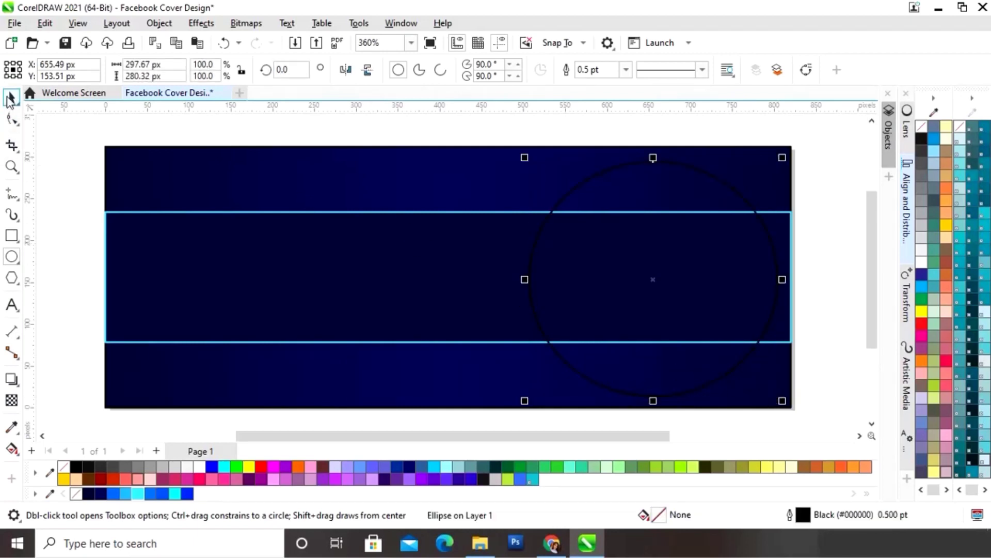
{"action": "left_click", "coordinate": [10, 98]}
{"action": "left_click_drag", "start_coordinate": [654, 281], "coordinate": [643, 276]}
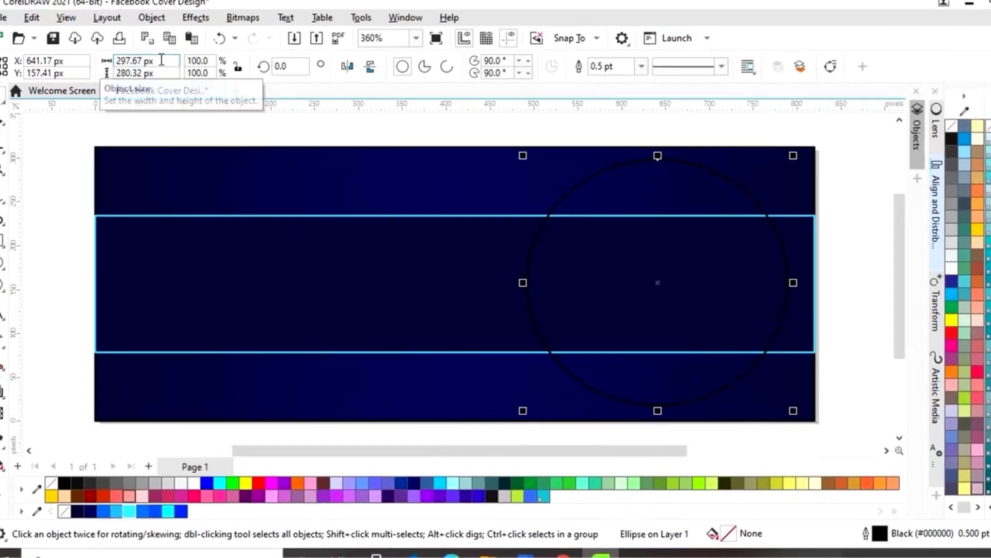
- Make the ellipse a 300 × 300 px circle, then scale it down to about 290 px, centred vertically
{"action": "left_click", "coordinate": [169, 64]}
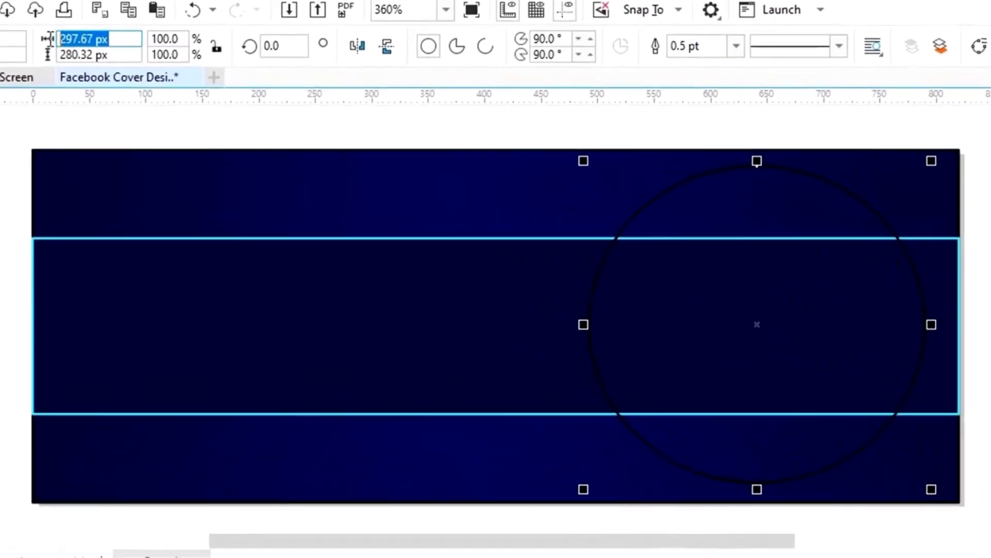
{"action": "type", "text": "300"}
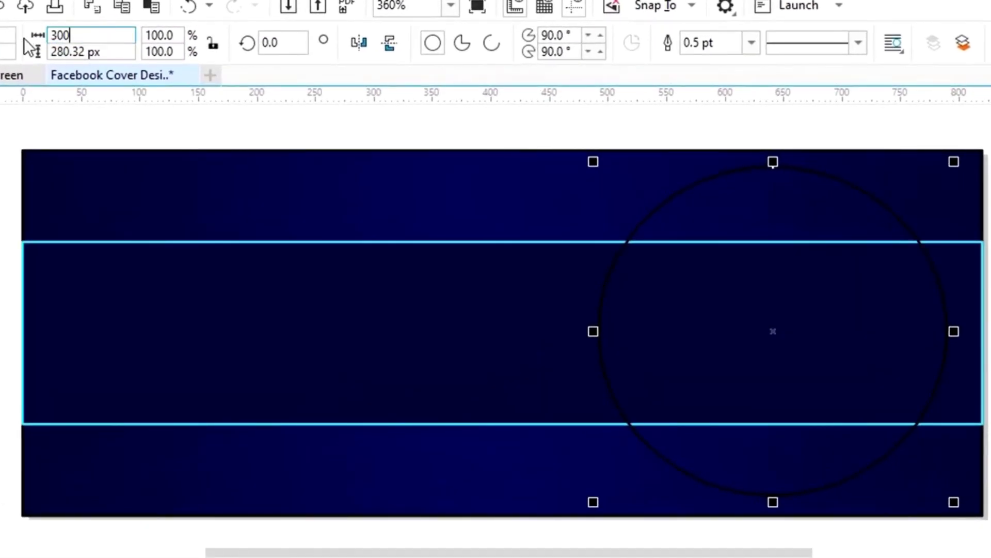
{"action": "key", "text": "Tab"}
{"action": "type", "text": "300"}
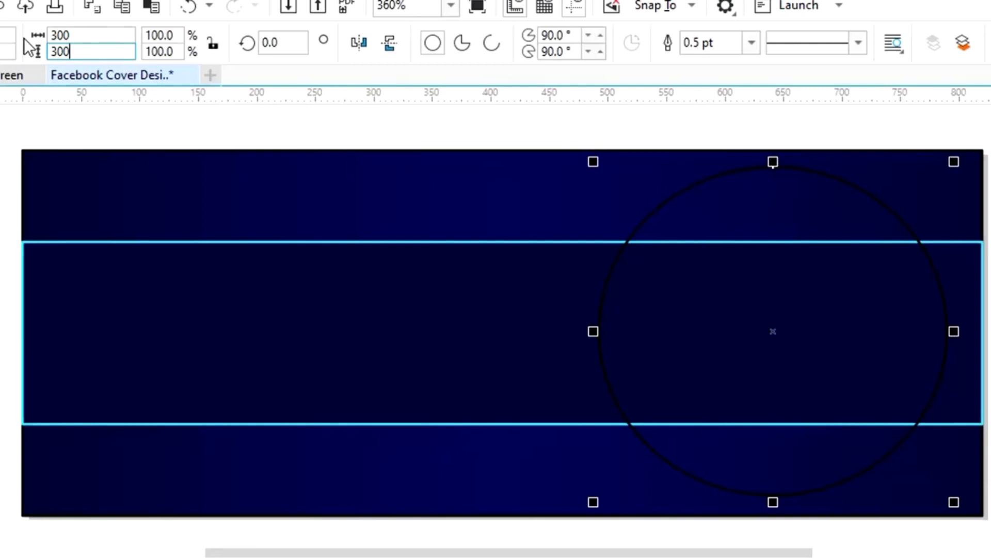
{"action": "key", "text": "Return"}
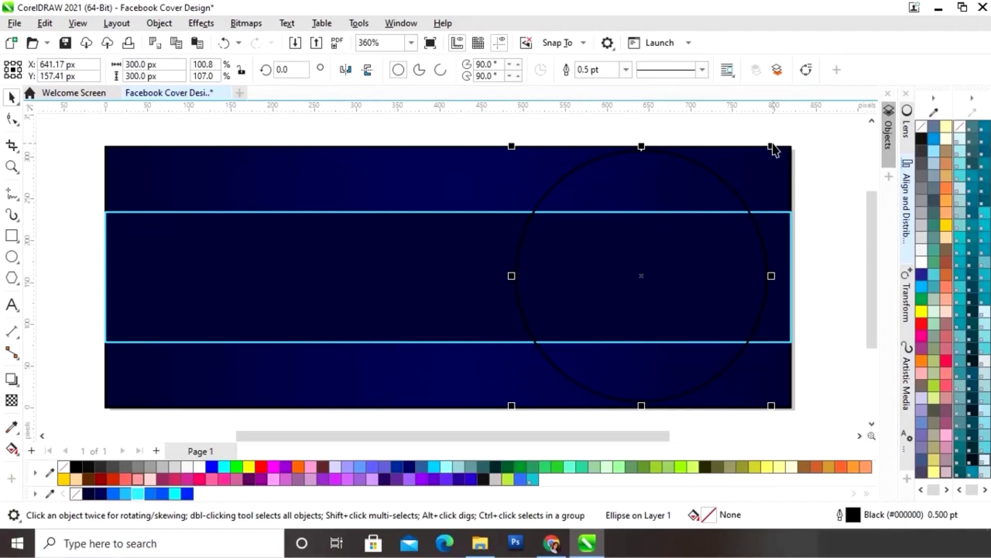
{"action": "left_click_drag", "start_coordinate": [772, 146], "coordinate": [768, 150]}
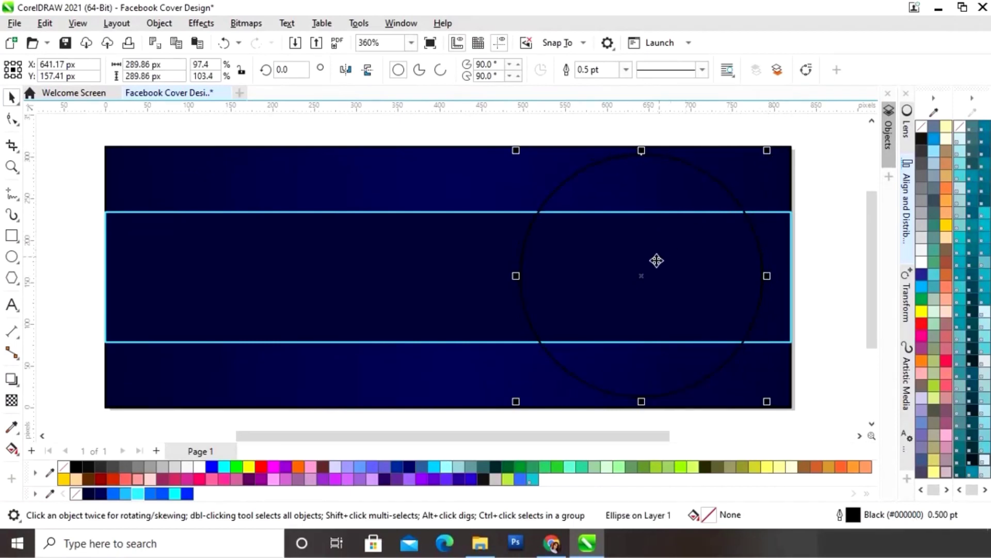
{"action": "left_click", "coordinate": [690, 251], "text": "shift"}
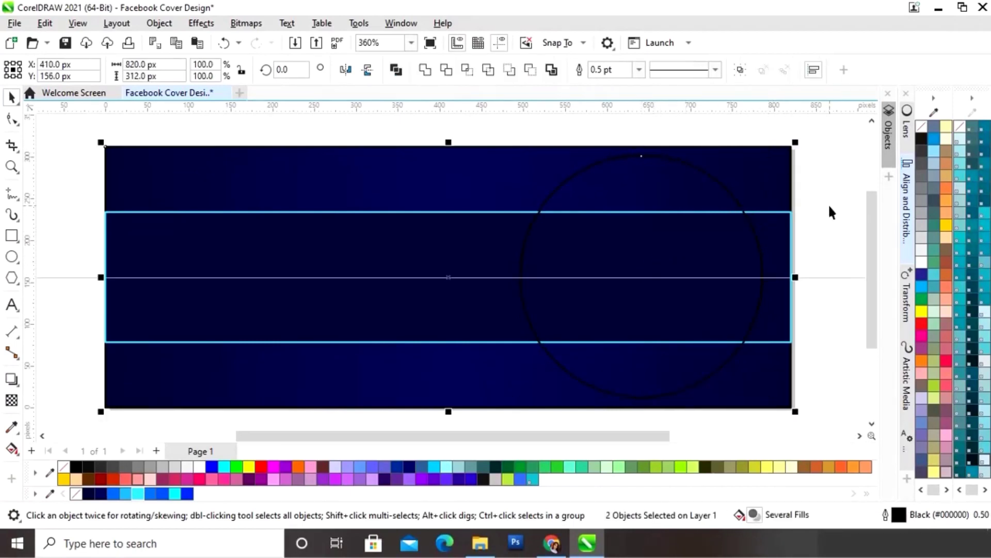
{"action": "left_click", "coordinate": [828, 192]}
- Apply a top-to-bottom fountain fill to the circle with the Interactive Fill tool
{"action": "left_click", "coordinate": [716, 195]}
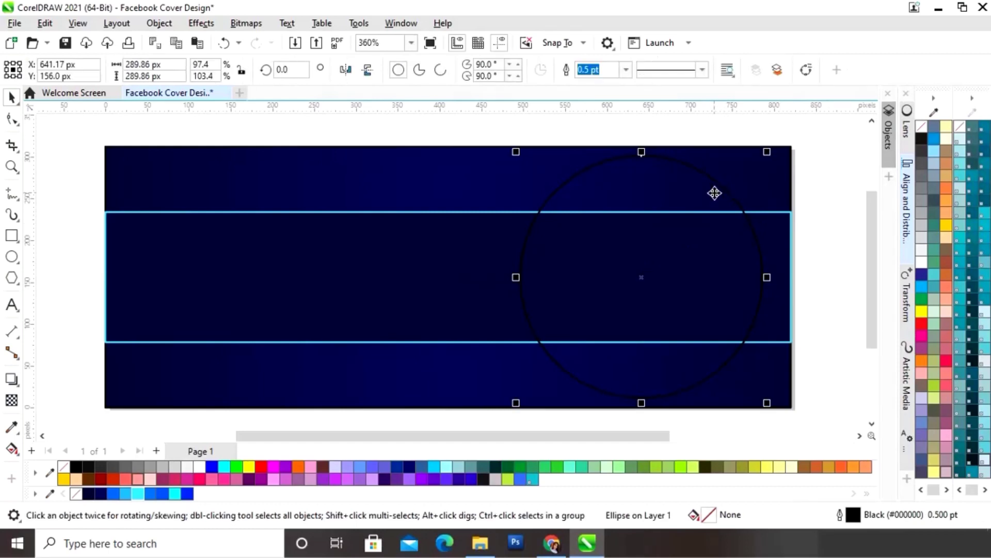
{"action": "key", "text": "Escape"}
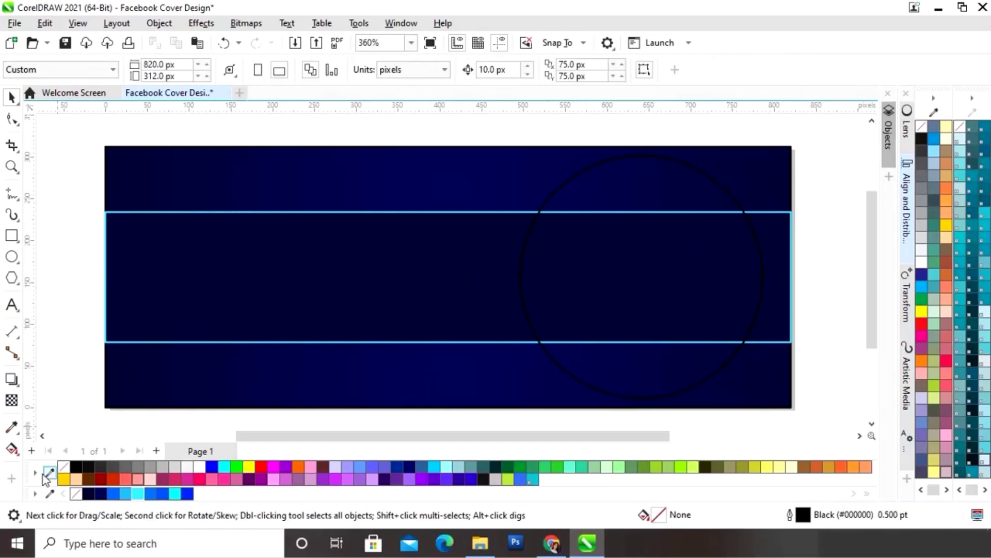
{"action": "left_click", "coordinate": [14, 450]}
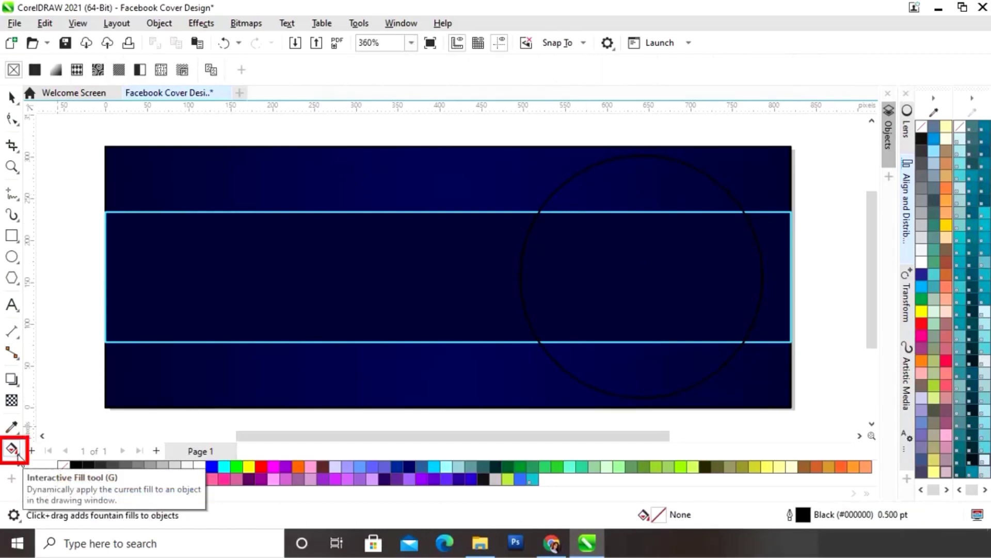
{"action": "left_click", "coordinate": [20, 455]}
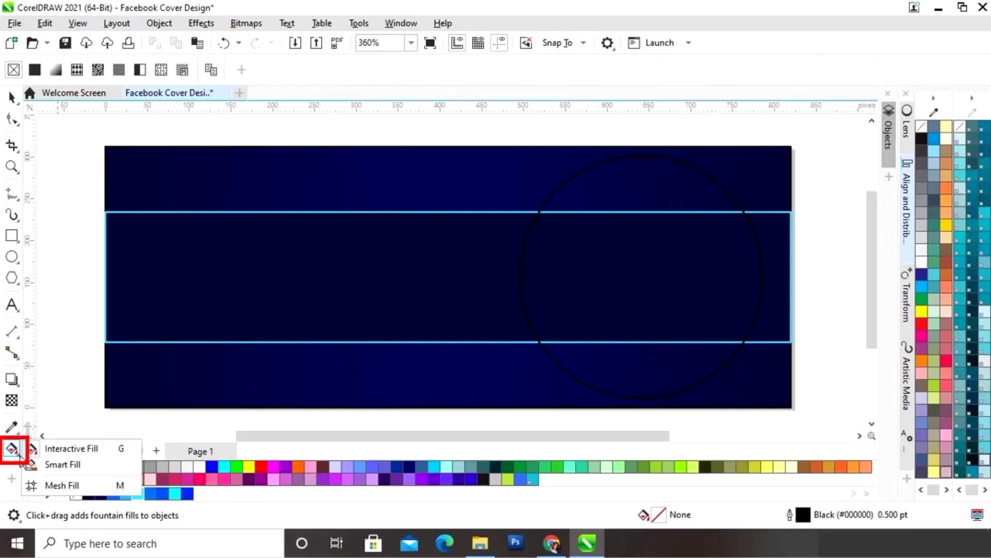
{"action": "left_click", "coordinate": [59, 451]}
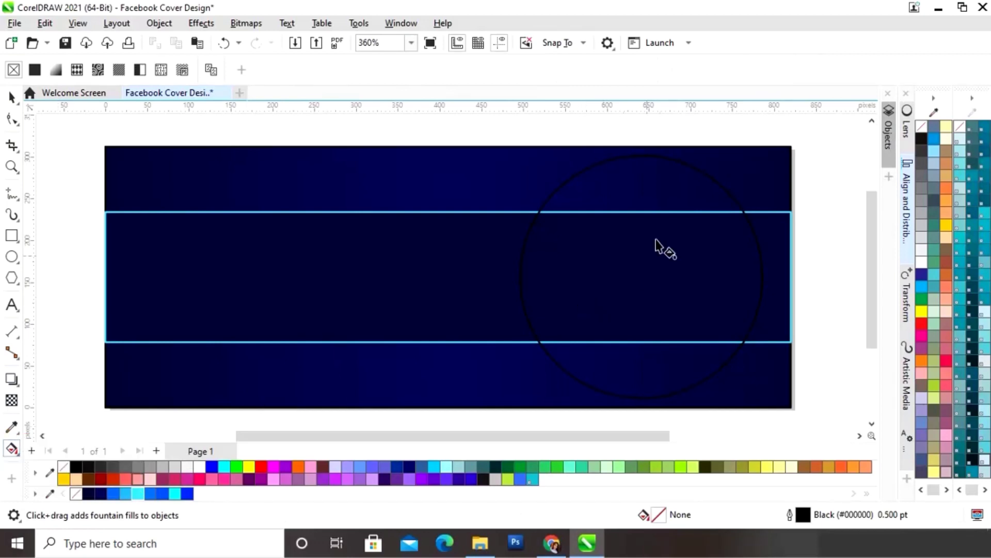
{"action": "left_click", "coordinate": [645, 155]}
{"action": "left_click_drag", "start_coordinate": [642, 156], "coordinate": [642, 401]}
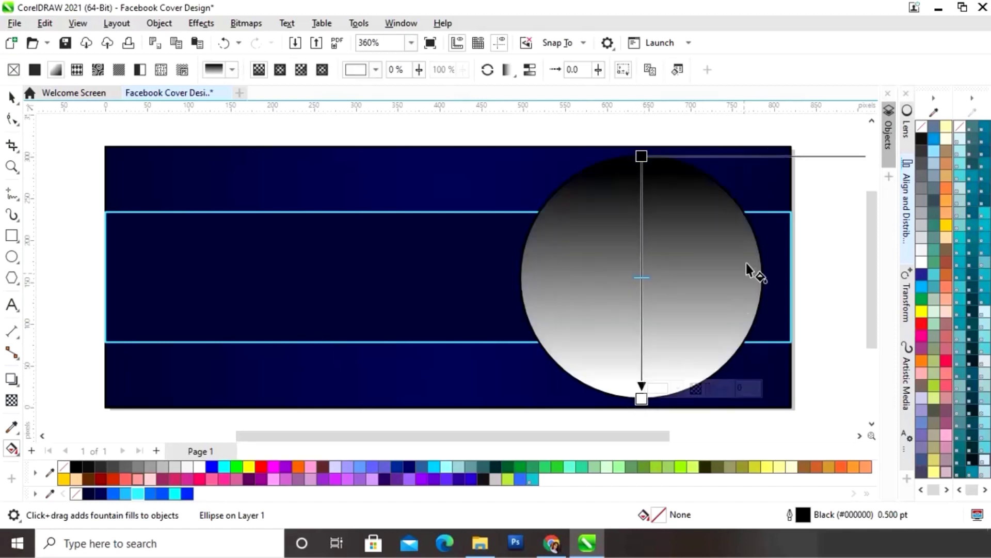
- Set the circle gradient's top stop to bright blue #0B6DFE with the eyedropper
{"action": "left_click", "coordinate": [642, 155]}
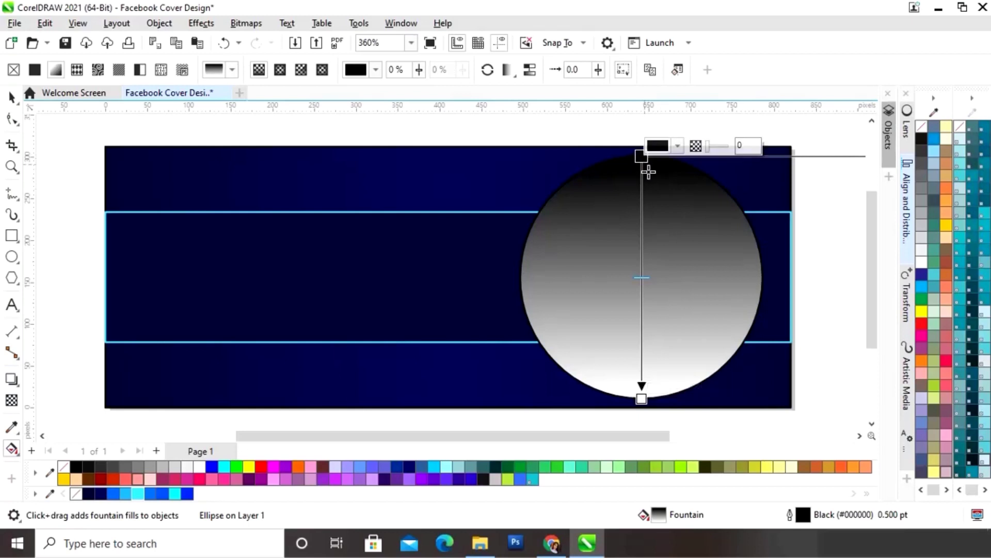
{"action": "left_click", "coordinate": [678, 146]}
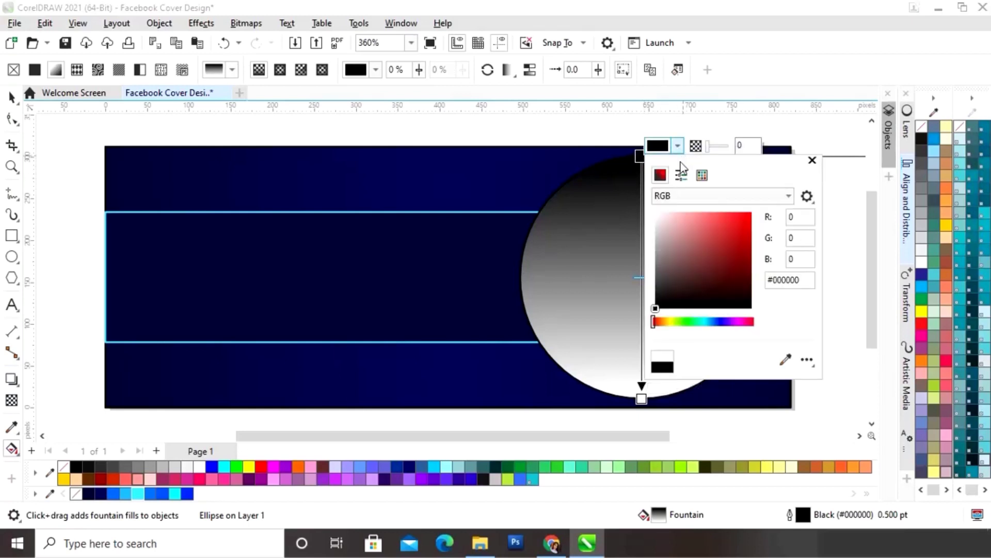
{"action": "left_click", "coordinate": [785, 361]}
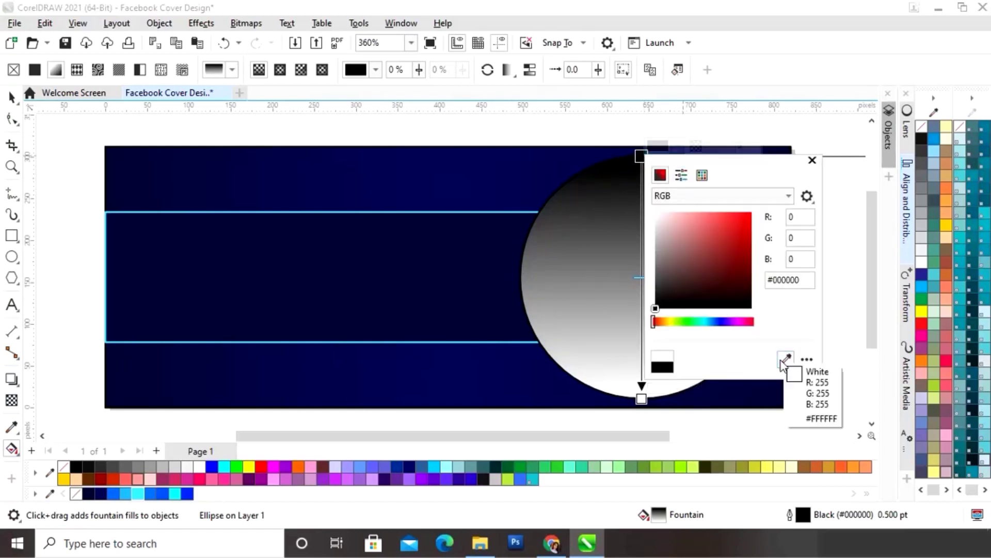
{"action": "left_click", "coordinate": [115, 492]}
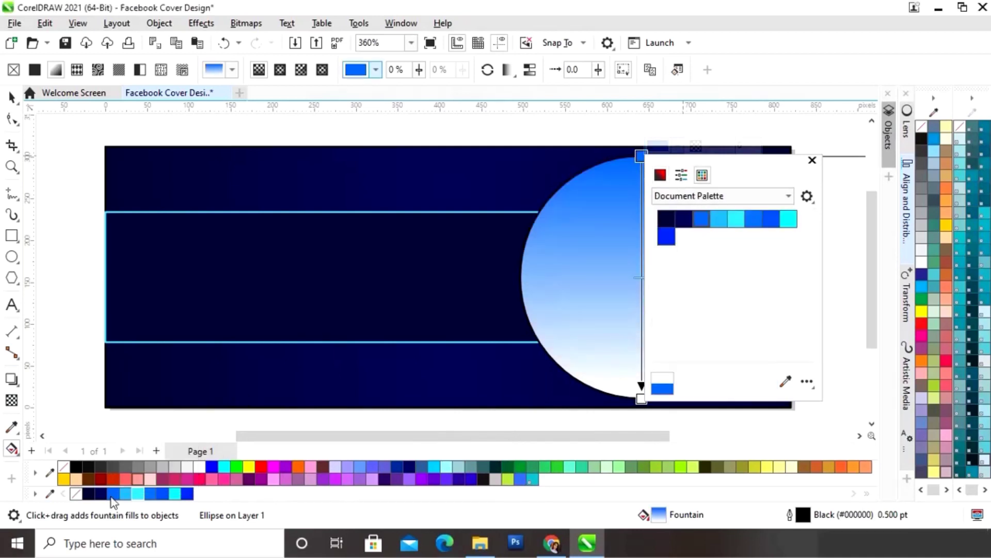
{"action": "left_click", "coordinate": [812, 161]}
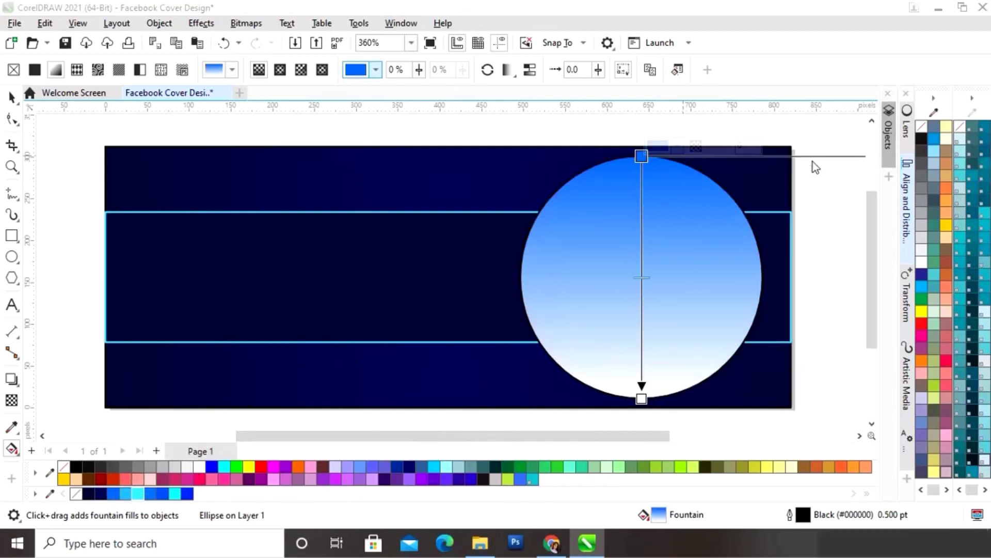
- Add a light blue stop near 11% and a cyan stop at 20% to the circle's gradient
{"action": "double_click", "coordinate": [642, 184]}
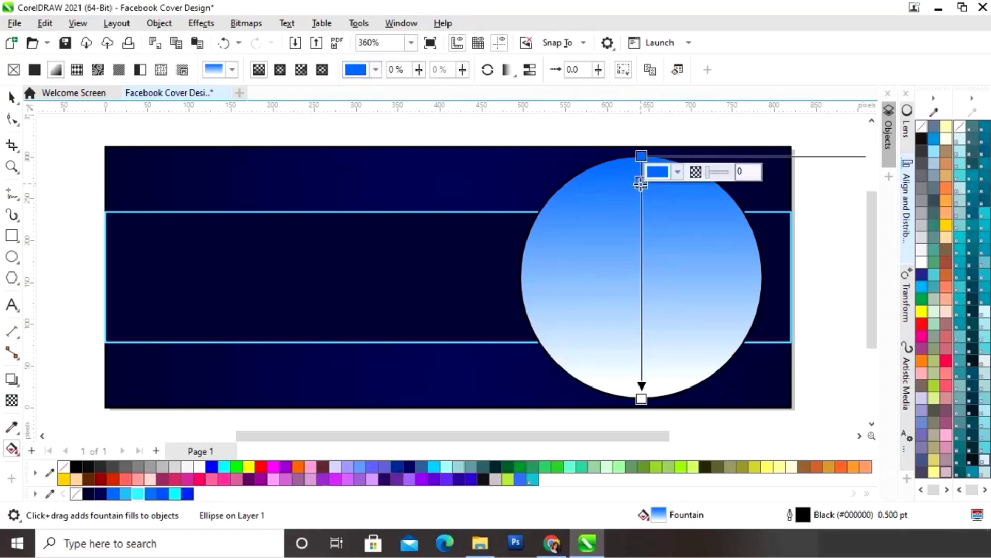
{"action": "left_click", "coordinate": [677, 173]}
{"action": "left_click", "coordinate": [786, 387]}
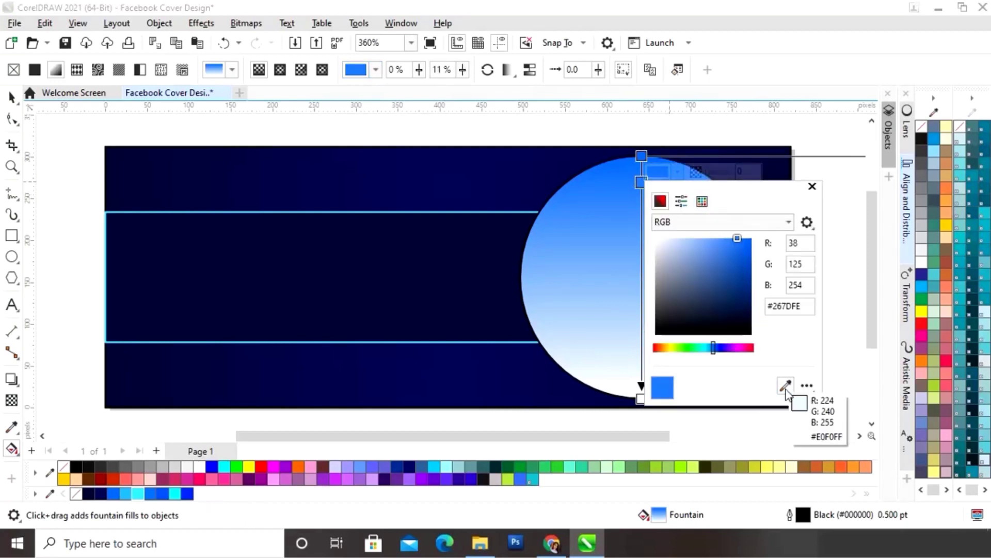
{"action": "left_click", "coordinate": [126, 493]}
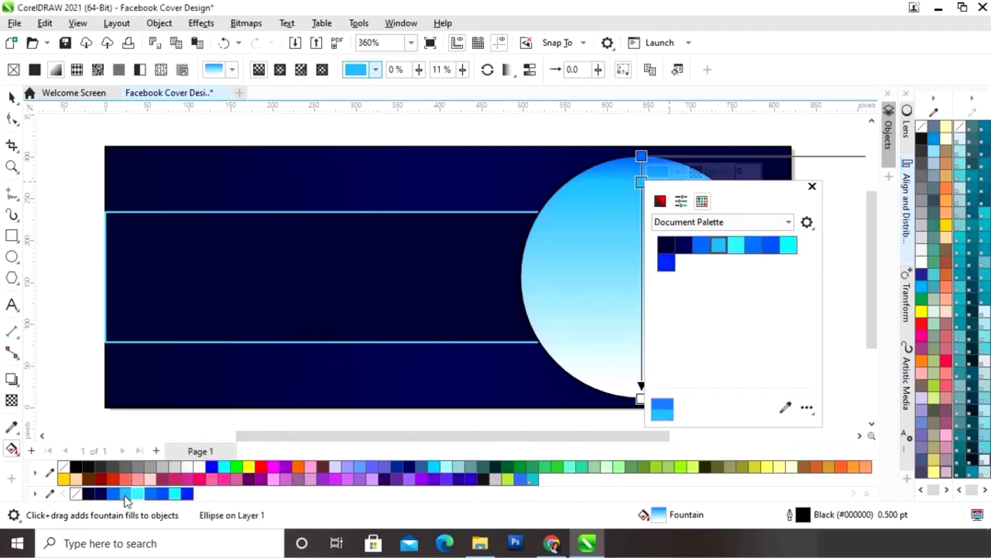
{"action": "left_click", "coordinate": [812, 186]}
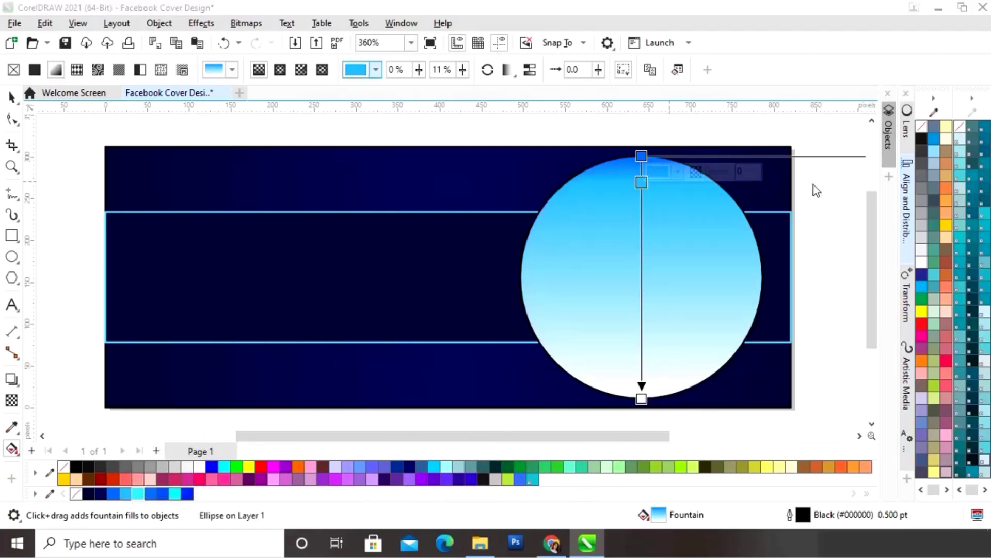
{"action": "double_click", "coordinate": [642, 206]}
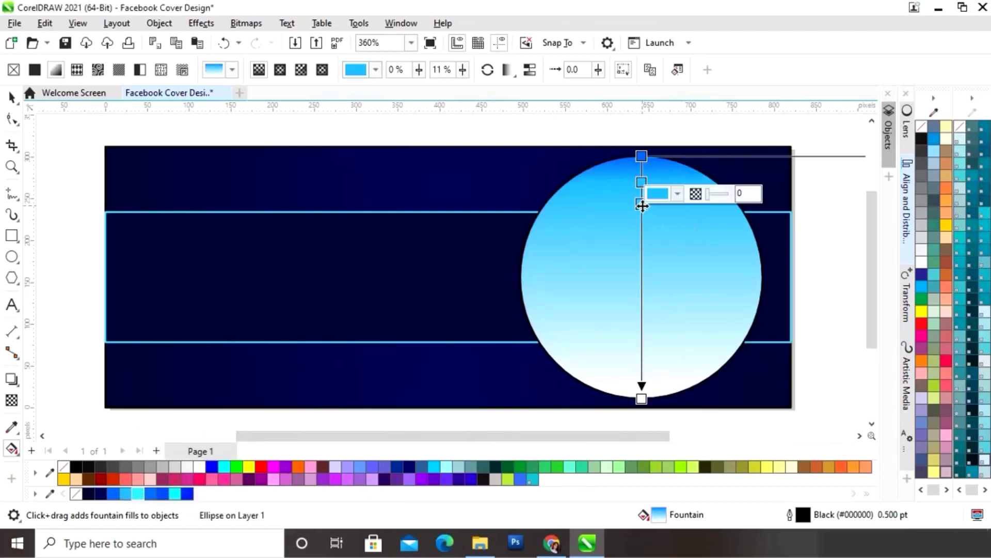
{"action": "left_click", "coordinate": [680, 194]}
{"action": "left_click", "coordinate": [785, 407]}
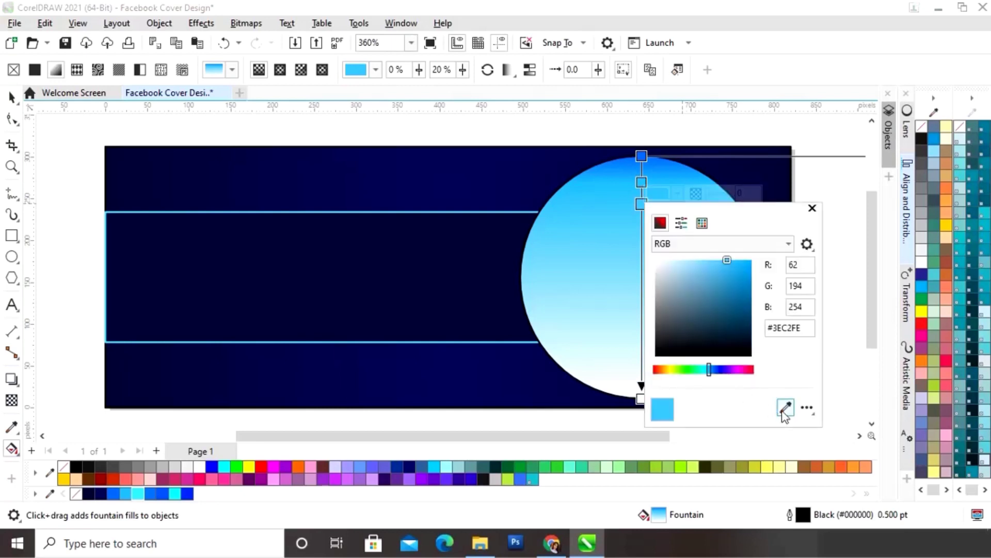
{"action": "left_click", "coordinate": [142, 489]}
{"action": "left_click", "coordinate": [812, 210]}
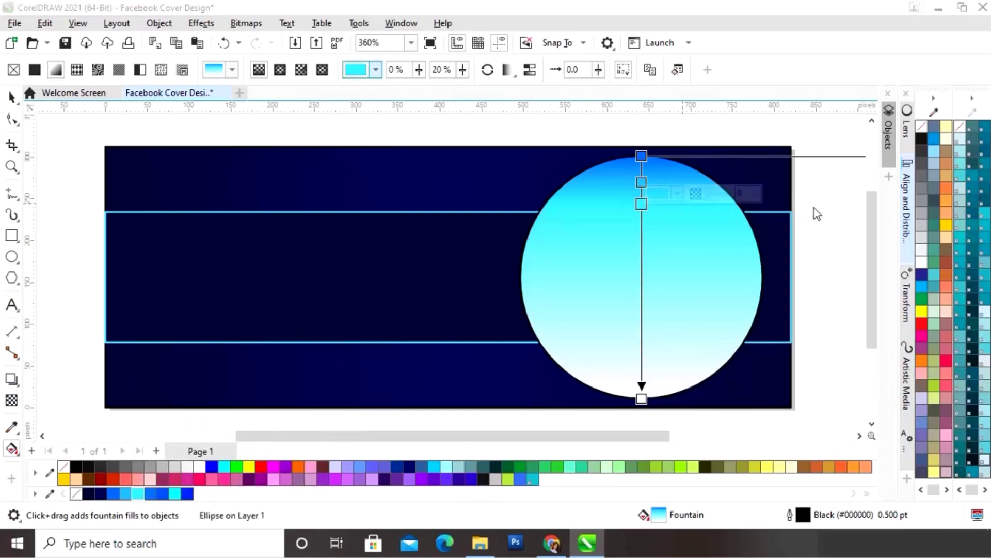
- Add a blue stop at 36% and a deeper blue stop at 50%
{"action": "double_click", "coordinate": [642, 243]}
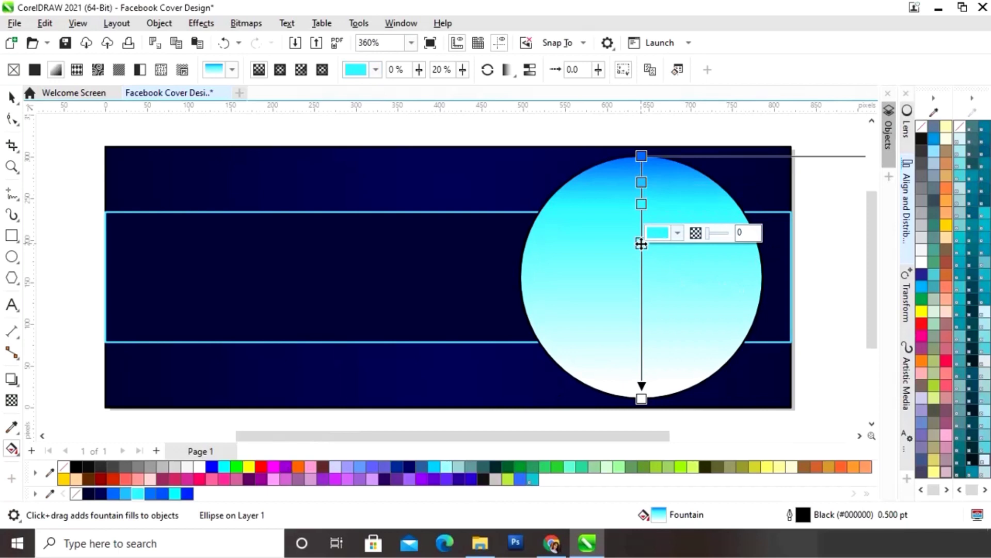
{"action": "left_click", "coordinate": [678, 235]}
{"action": "left_click", "coordinate": [785, 446]}
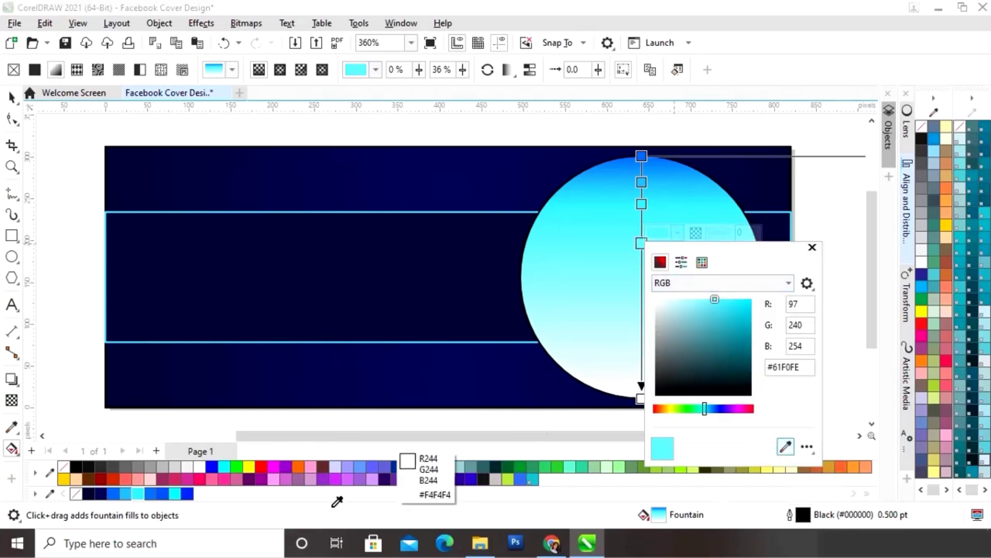
{"action": "left_click", "coordinate": [149, 491]}
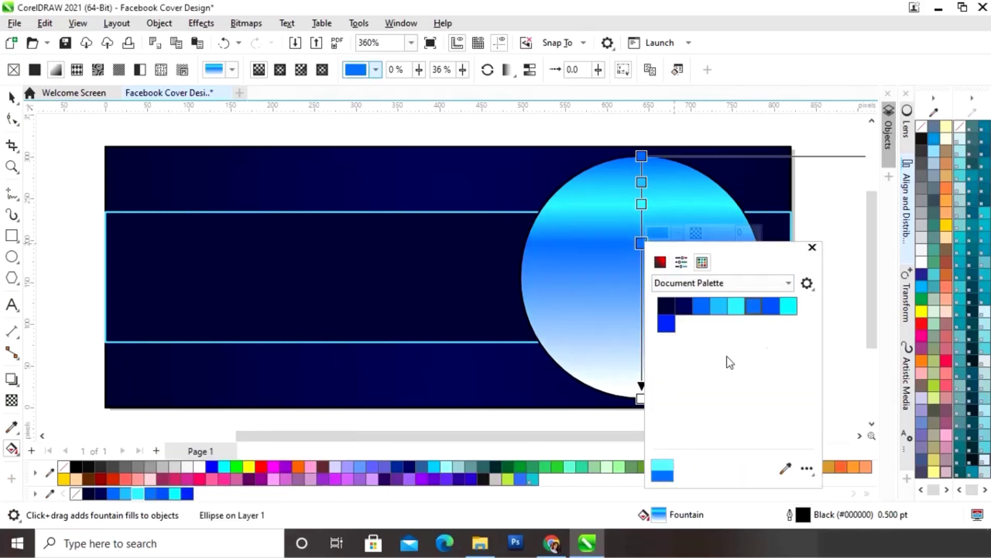
{"action": "left_click", "coordinate": [812, 248]}
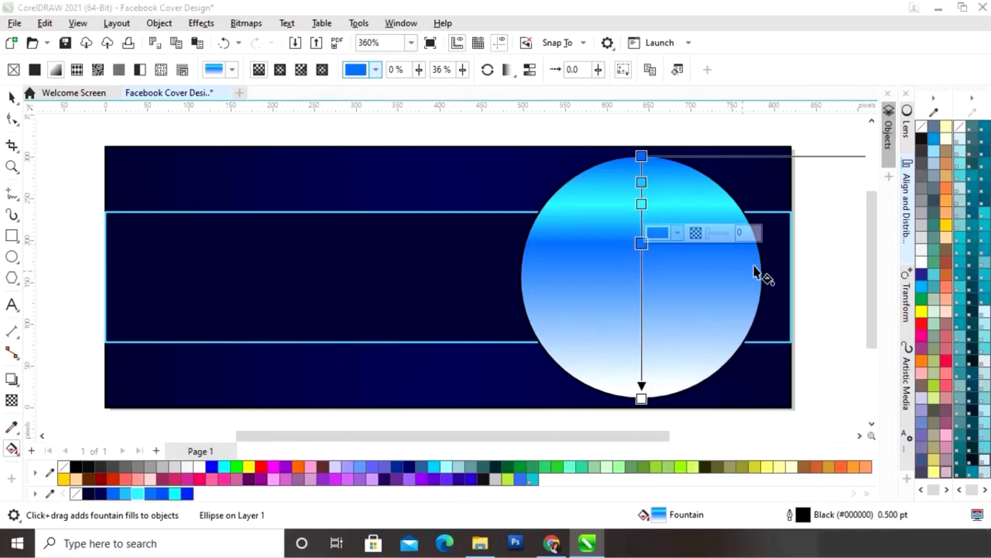
{"action": "double_click", "coordinate": [641, 277]}
{"action": "left_click", "coordinate": [677, 267]}
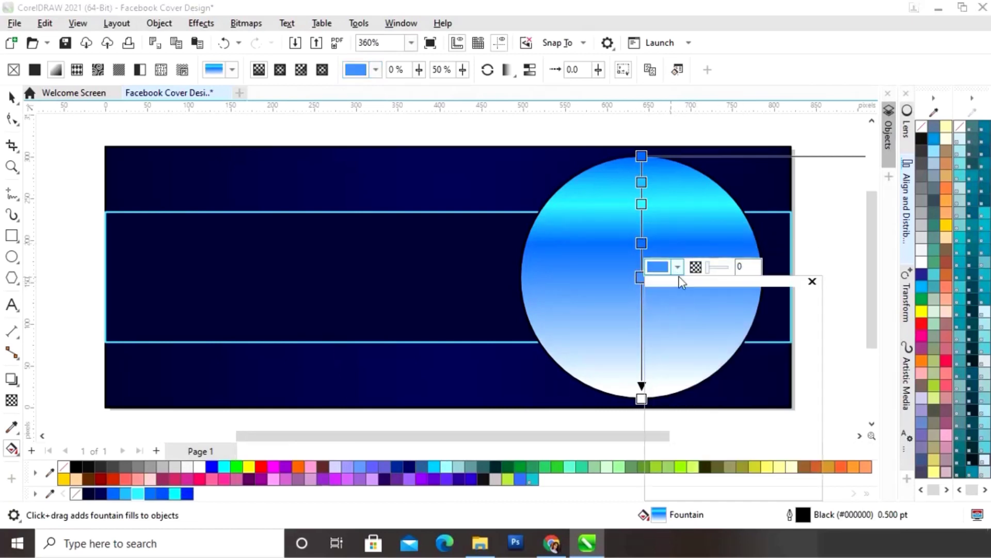
{"action": "left_click", "coordinate": [785, 483]}
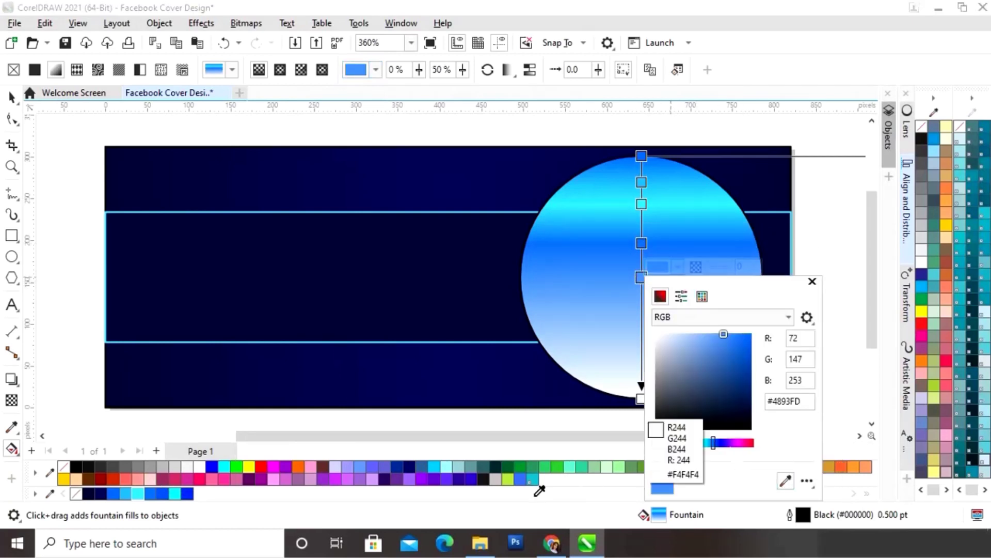
{"action": "left_click", "coordinate": [161, 493]}
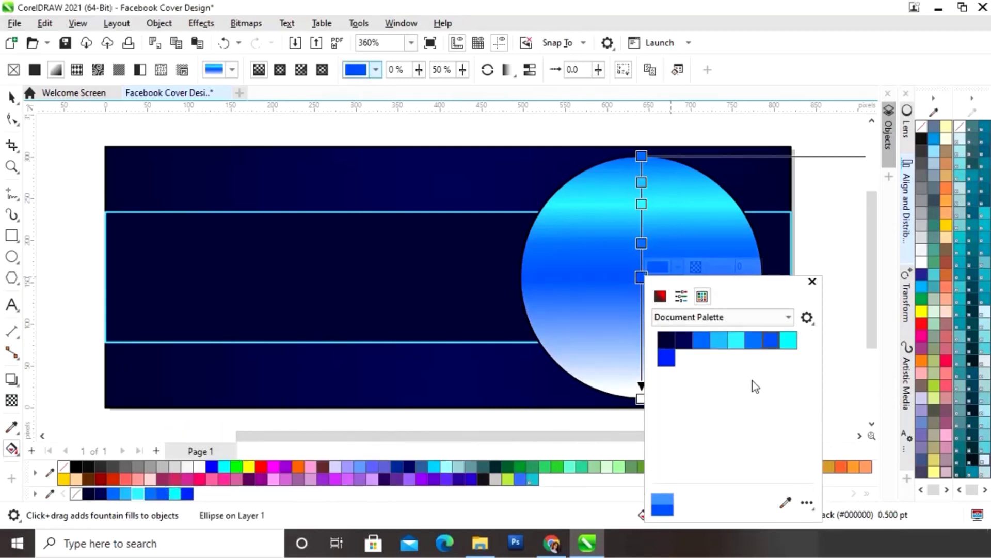
{"action": "left_click", "coordinate": [812, 281]}
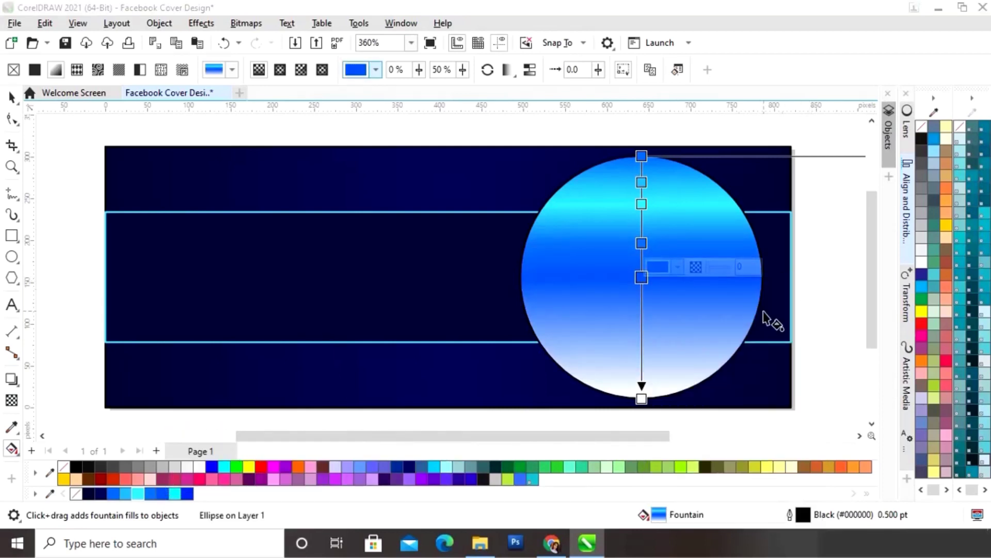
- Add a cyan stop at 65% and a blue stop at 86% to the circle's gradient
{"action": "double_click", "coordinate": [642, 313]}
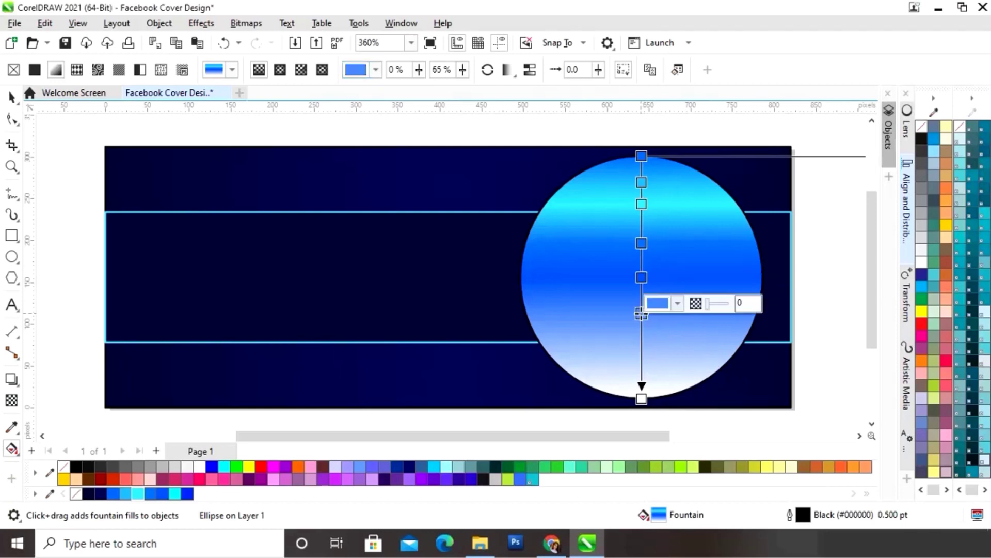
{"action": "left_click", "coordinate": [679, 305]}
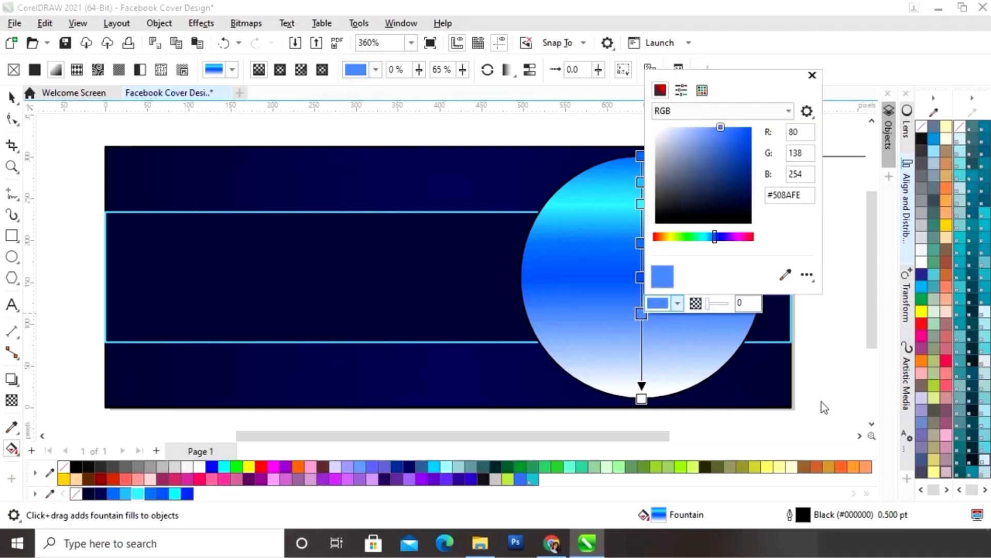
{"action": "left_click", "coordinate": [786, 274]}
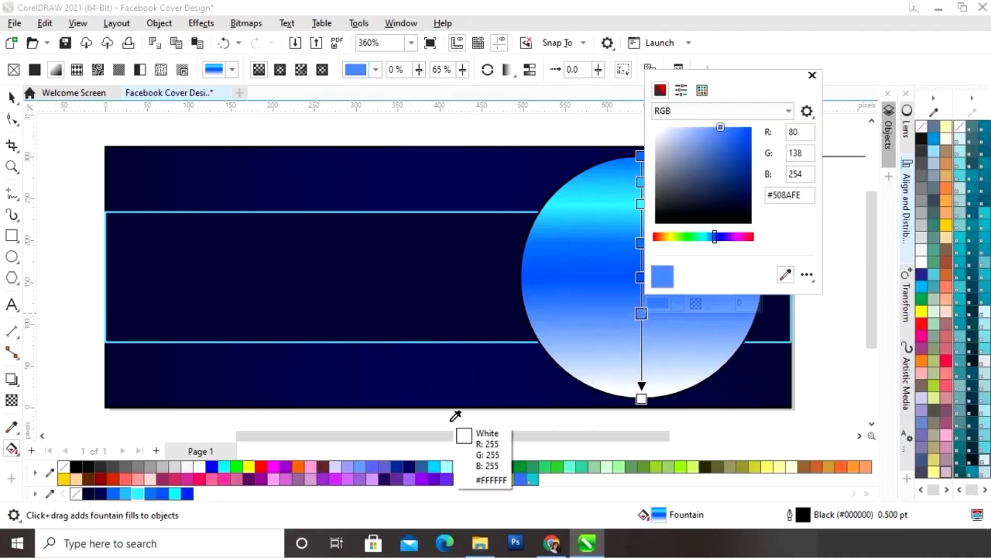
{"action": "left_click", "coordinate": [174, 493]}
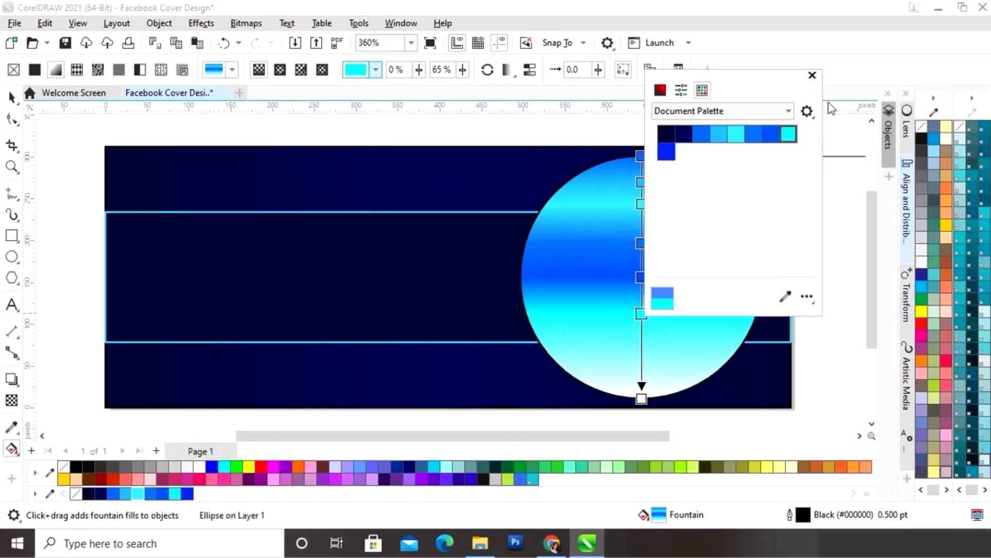
{"action": "left_click", "coordinate": [812, 76]}
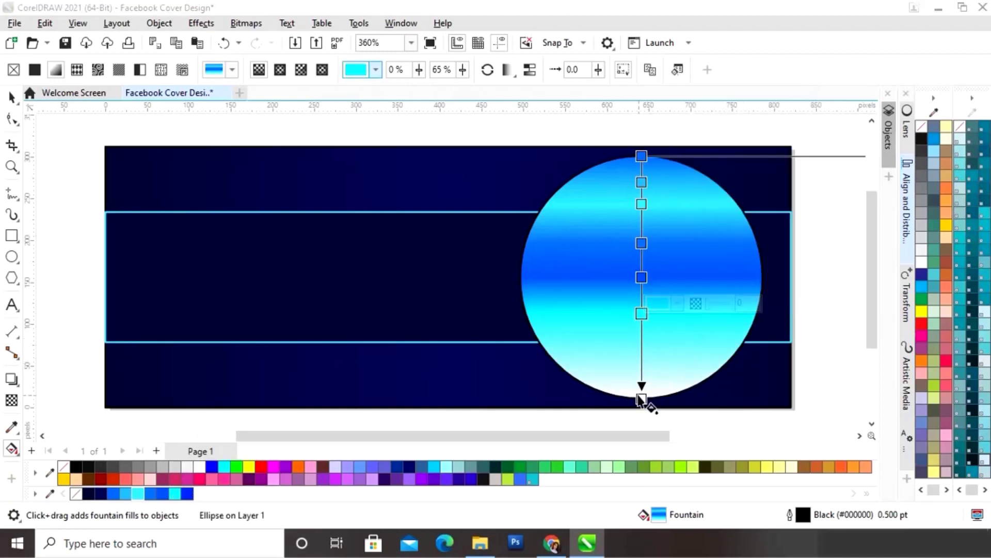
{"action": "double_click", "coordinate": [643, 366]}
{"action": "left_click", "coordinate": [677, 353]}
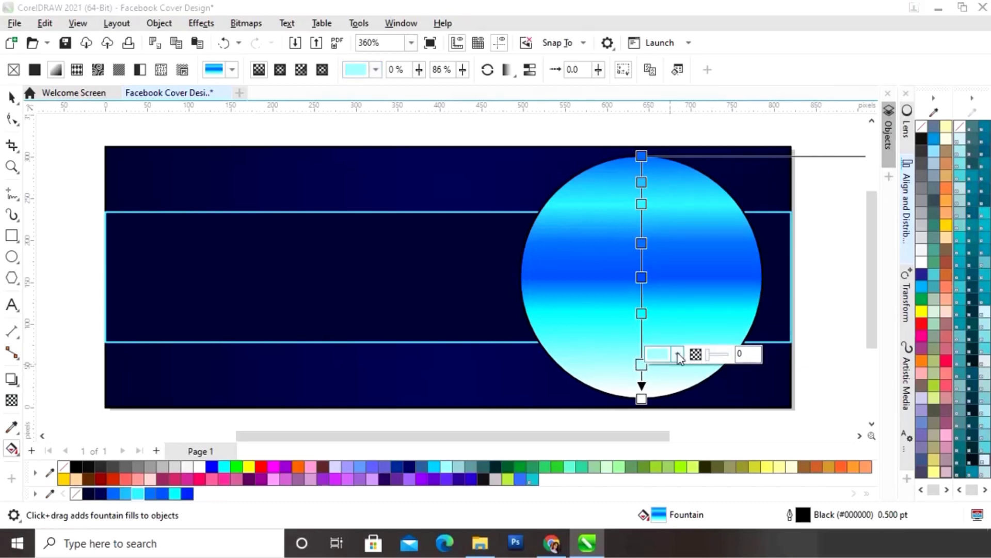
{"action": "left_click", "coordinate": [785, 325]}
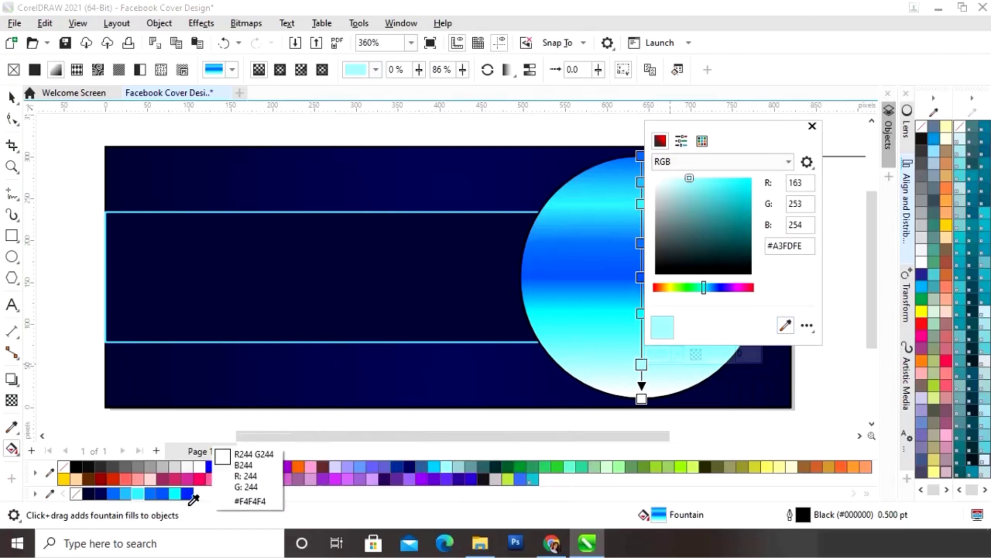
{"action": "left_click", "coordinate": [119, 493]}
{"action": "left_click", "coordinate": [812, 127]}
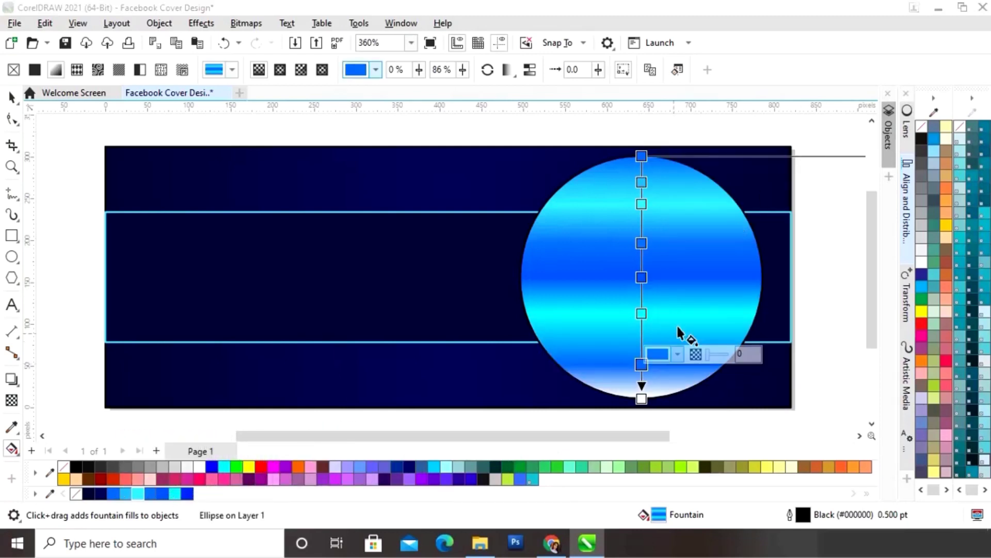
- Recolour the gradient's white bottom end to deep blue #012FFC and review the result
{"action": "left_click", "coordinate": [641, 397]}
{"action": "left_click", "coordinate": [679, 388]}
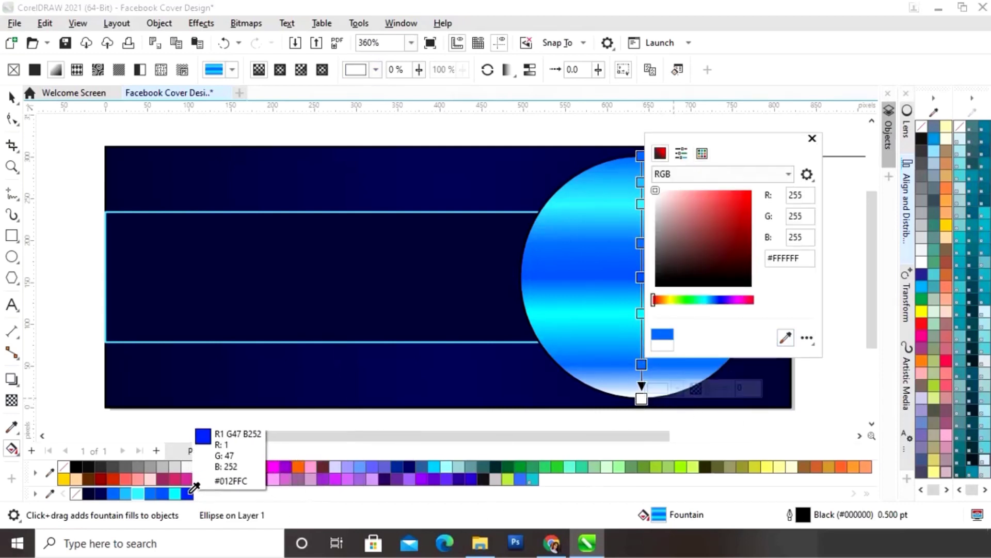
{"action": "left_click", "coordinate": [212, 466]}
{"action": "left_click", "coordinate": [811, 139]}
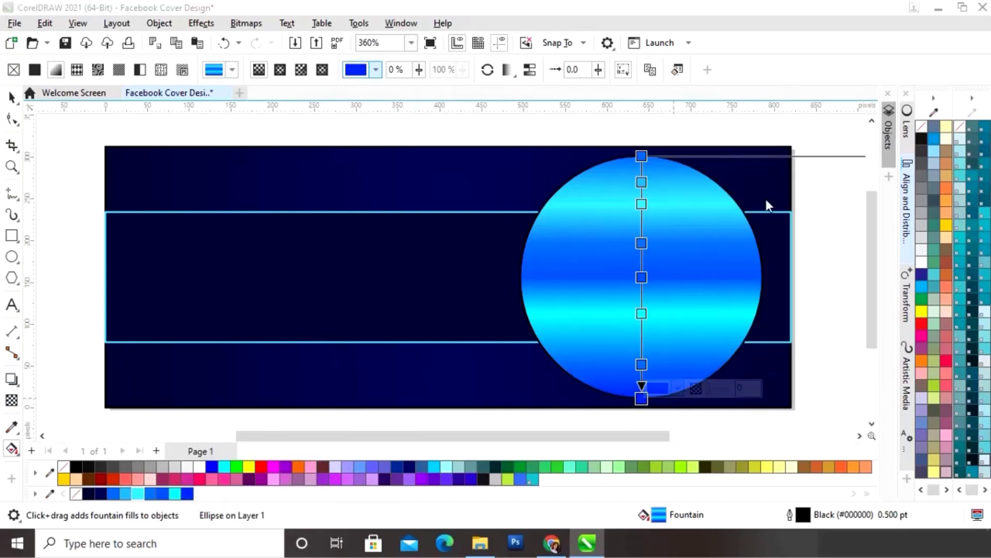
{"action": "left_click", "coordinate": [11, 98]}
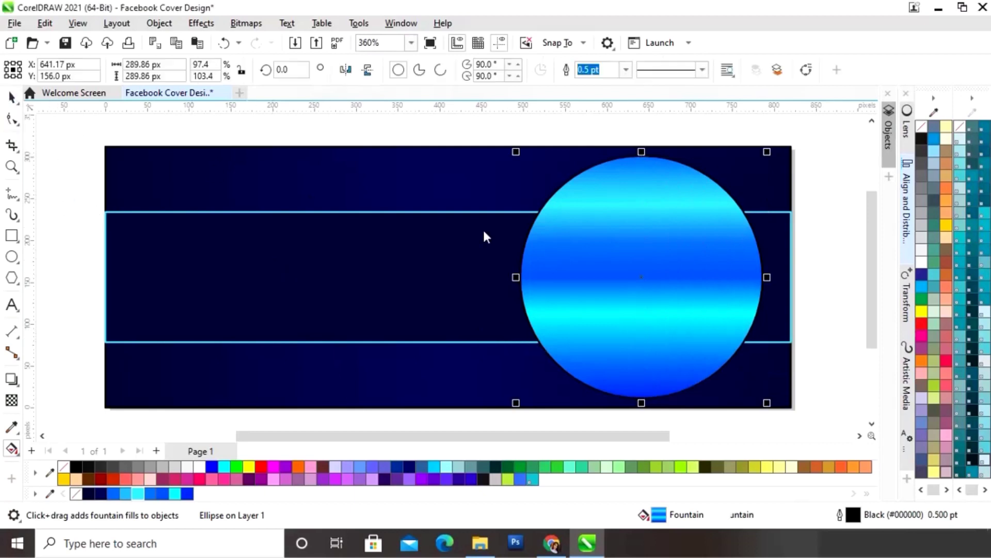
{"action": "left_click", "coordinate": [12, 449]}
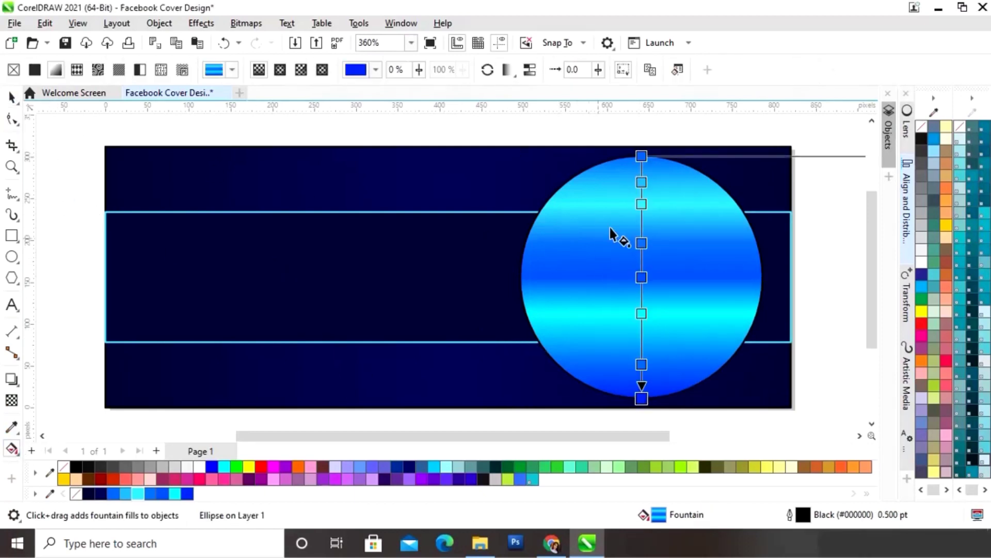
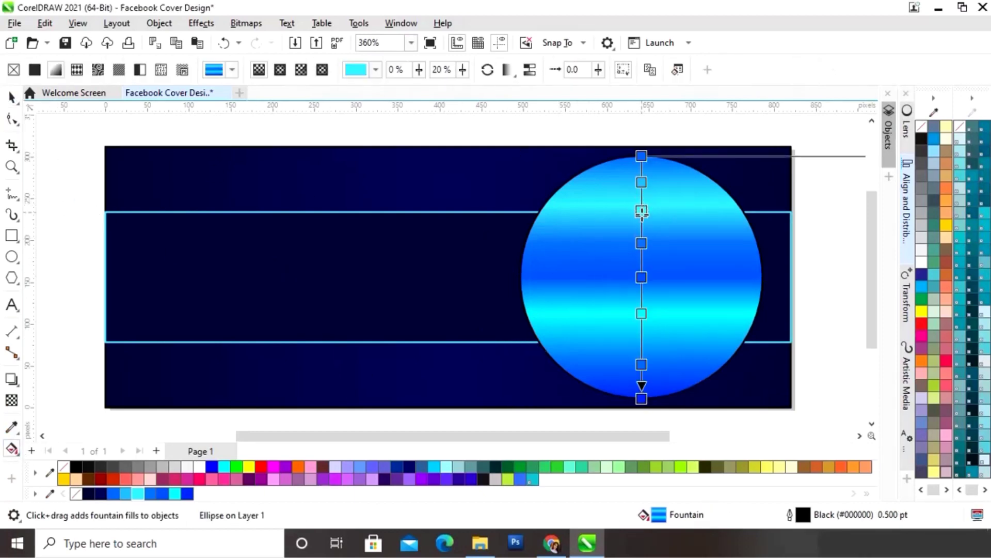
- Reposition the circle's blue and cyan fountain-fill stops, adding a second cyan band near 20%
{"action": "left_click", "coordinate": [641, 244]}
{"action": "left_click_drag", "start_coordinate": [642, 247], "coordinate": [642, 256]}
{"action": "left_click", "coordinate": [642, 312]}
{"action": "left_click_drag", "start_coordinate": [642, 313], "coordinate": [642, 307]}
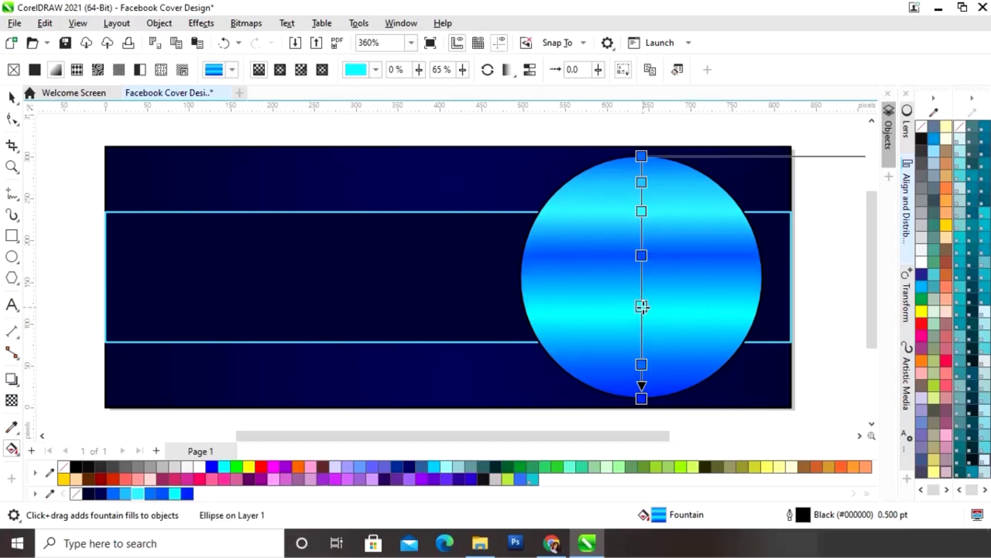
{"action": "left_click_drag", "start_coordinate": [642, 364], "coordinate": [642, 363]}
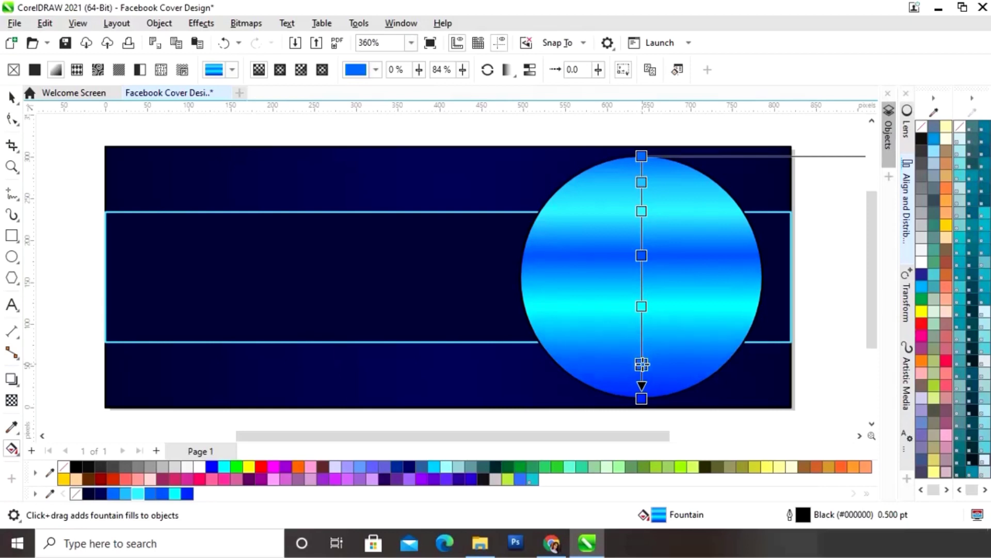
{"action": "left_click_drag", "start_coordinate": [642, 309], "coordinate": [642, 319]}
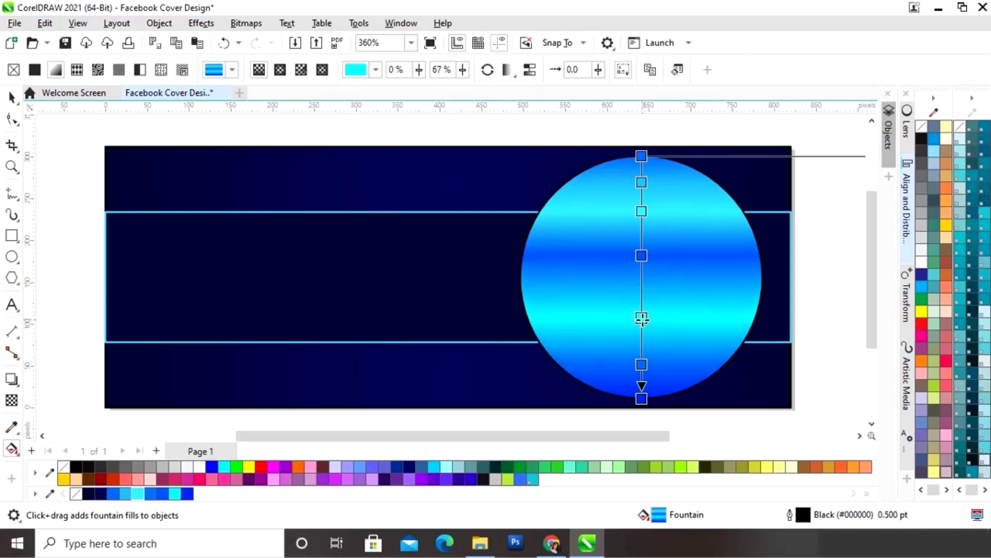
{"action": "left_click_drag", "start_coordinate": [642, 212], "coordinate": [641, 205]}
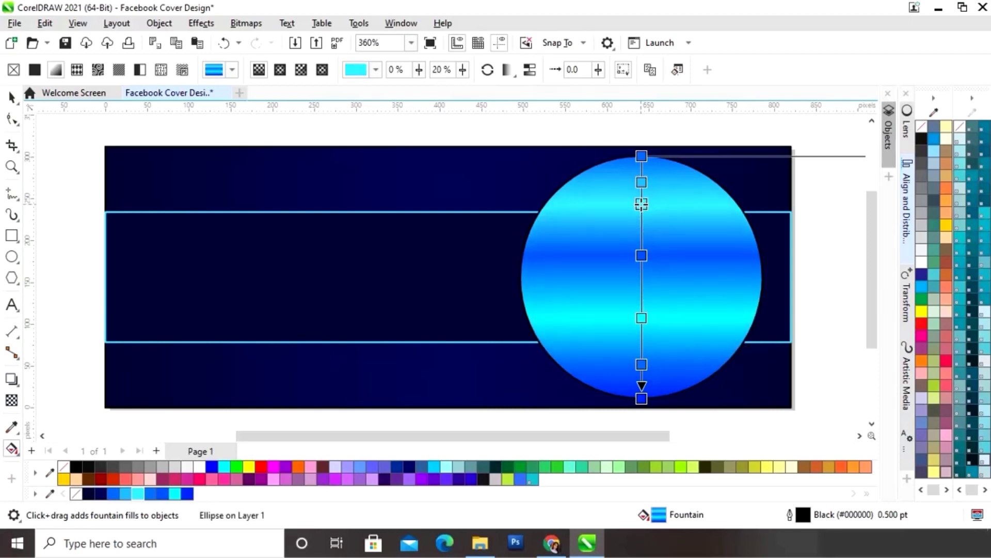
{"action": "left_click_drag", "start_coordinate": [642, 183], "coordinate": [646, 217]}
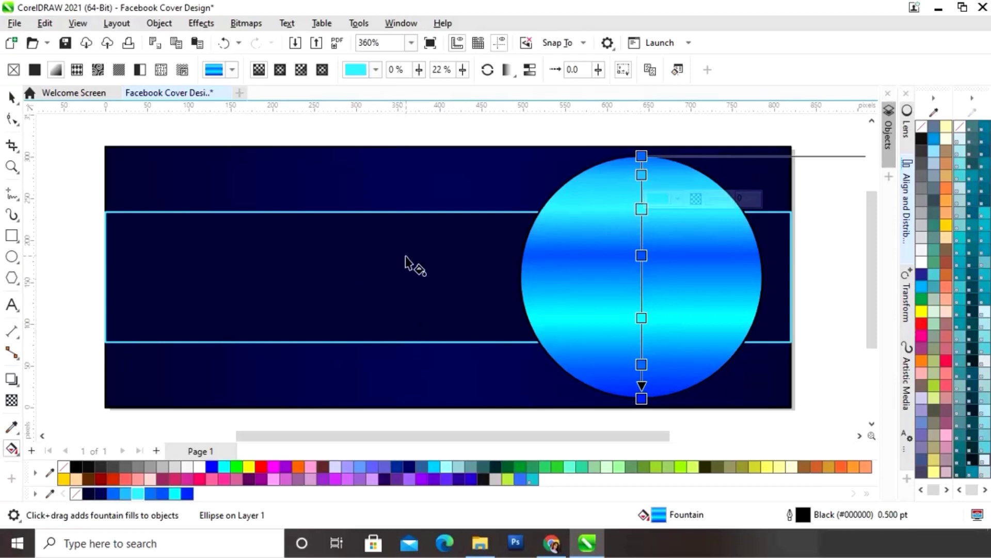
{"action": "left_click", "coordinate": [12, 97]}
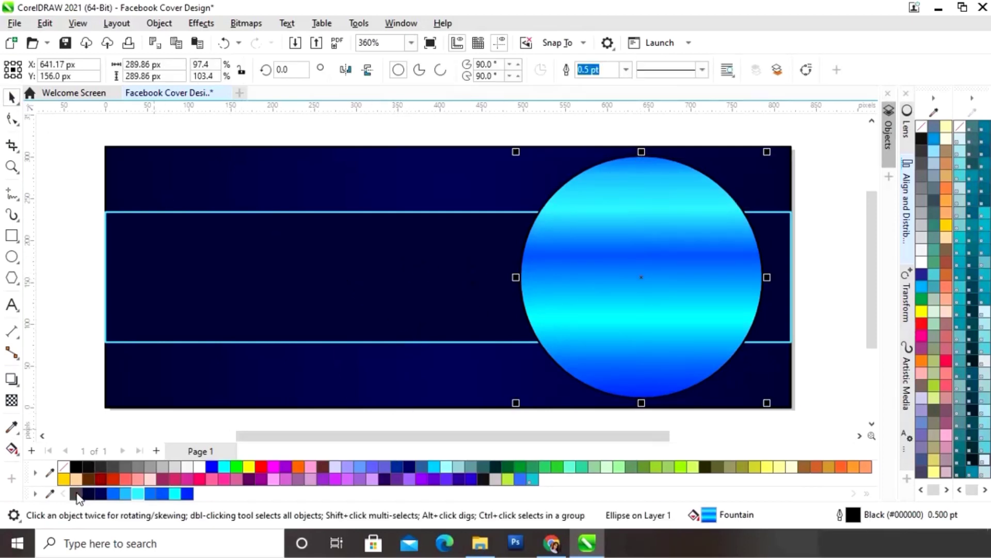
- Remove the circle's outline and fill a smaller concentric copy with dark navy (#03073E)
{"action": "right_click", "coordinate": [77, 495]}
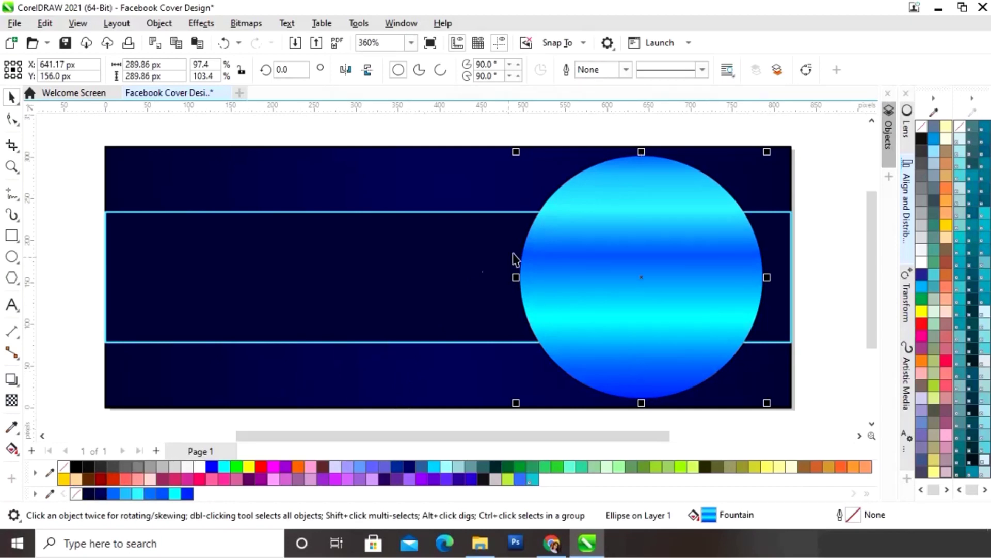
{"action": "left_click_drag", "start_coordinate": [768, 154], "coordinate": [761, 166]}
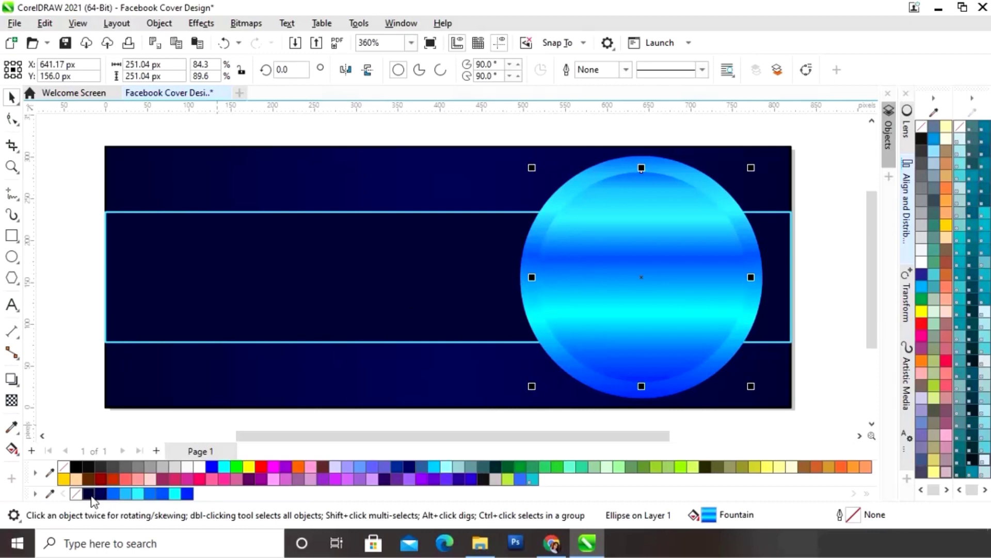
{"action": "left_click", "coordinate": [90, 495]}
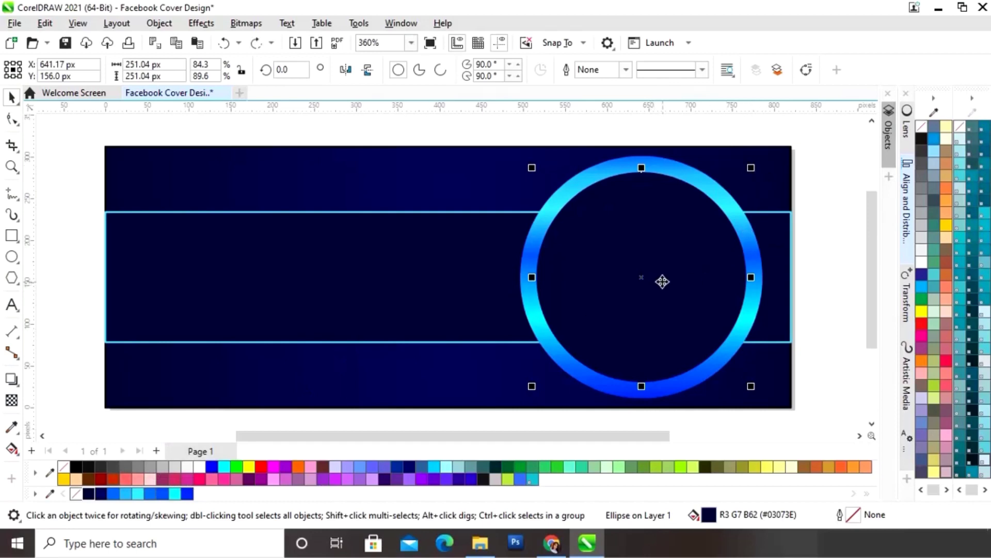
{"action": "left_click", "coordinate": [455, 215]}
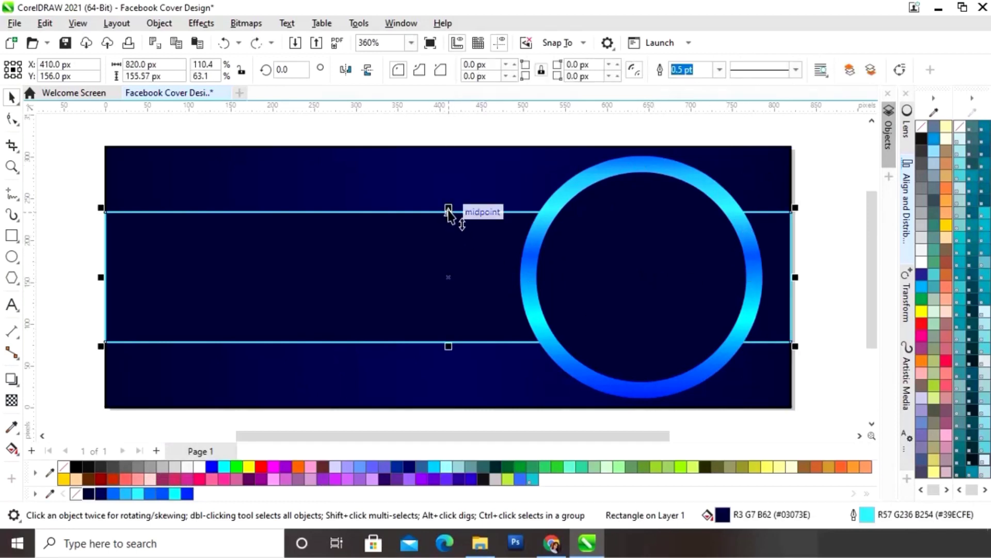
- Drag the band's top edge down to leave a narrower 94.82 px copy in front of the ring
{"action": "left_click_drag", "start_coordinate": [450, 211], "coordinate": [444, 232]}
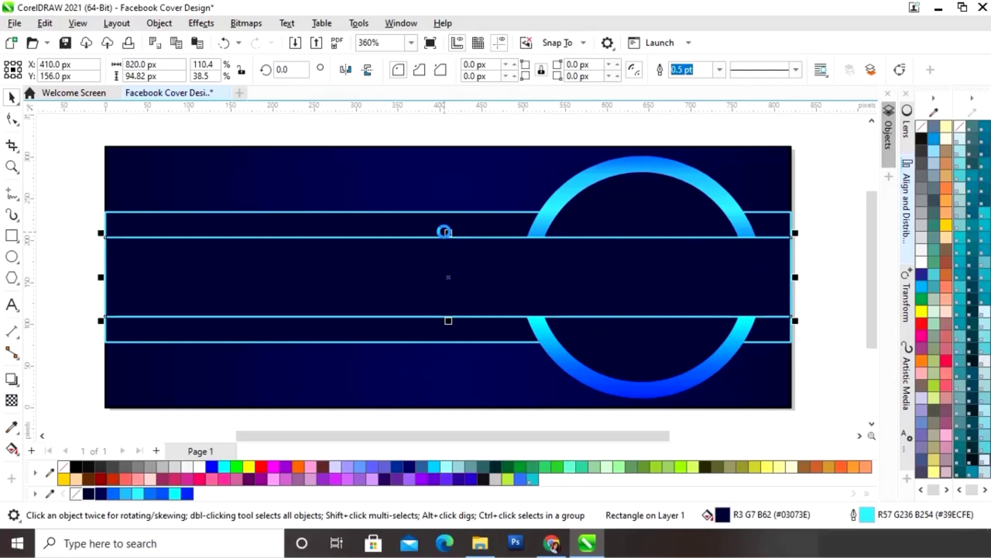
{"action": "left_click", "coordinate": [654, 174]}
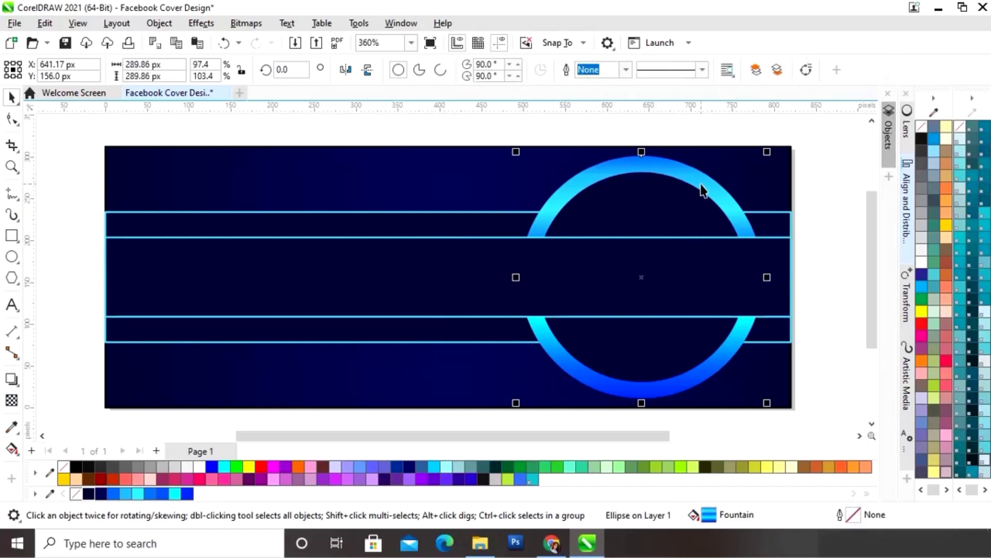
- Make a smaller cyan-outlined circle copy, then an inner copy filled navy with no outline
{"action": "left_click_drag", "start_coordinate": [769, 155], "coordinate": [745, 182]}
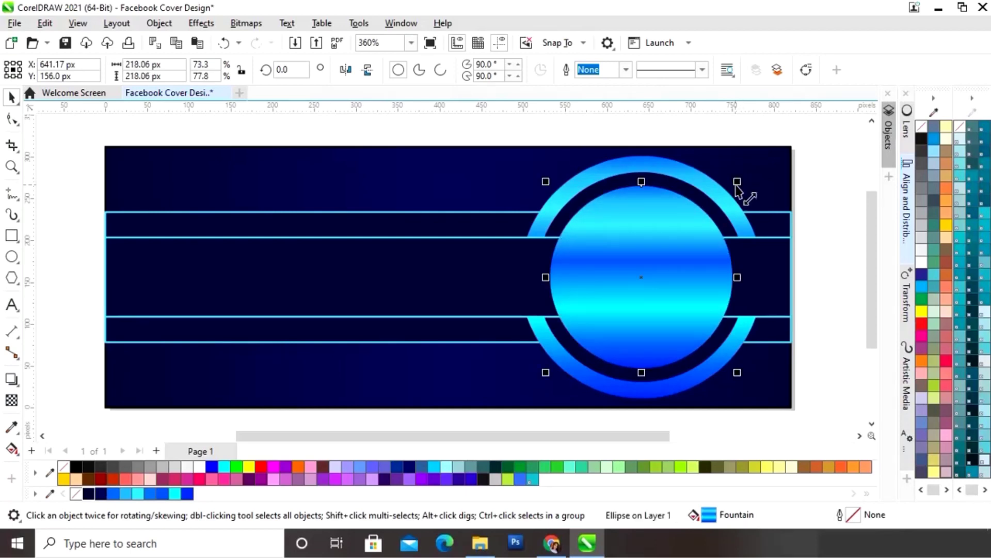
{"action": "right_click", "coordinate": [176, 494]}
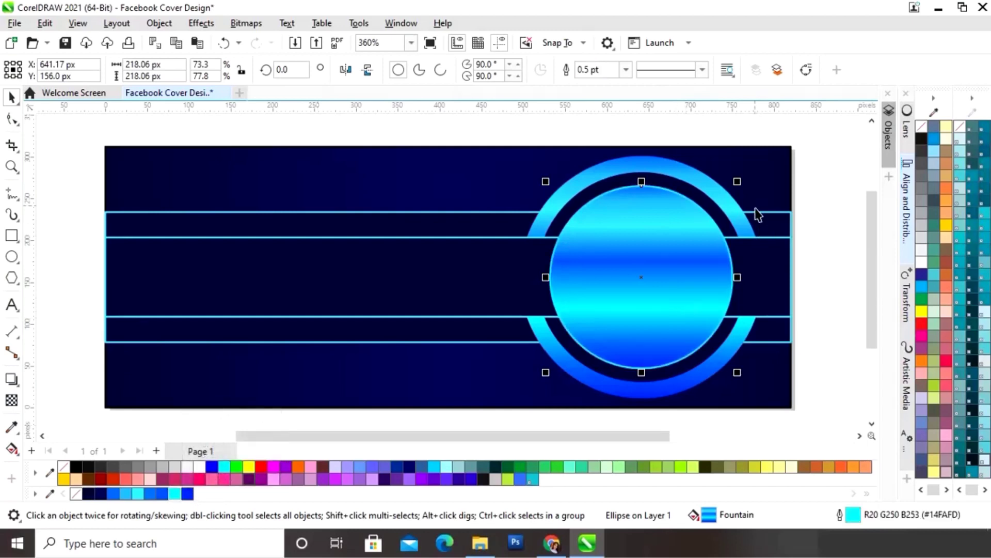
{"action": "mouse_move", "coordinate": [737, 182]}
{"action": "left_mouse_down"}
{"action": "mouse_move", "coordinate": [723, 203]}
{"action": "mouse_move", "coordinate": [736, 200]}
{"action": "left_mouse_up"}
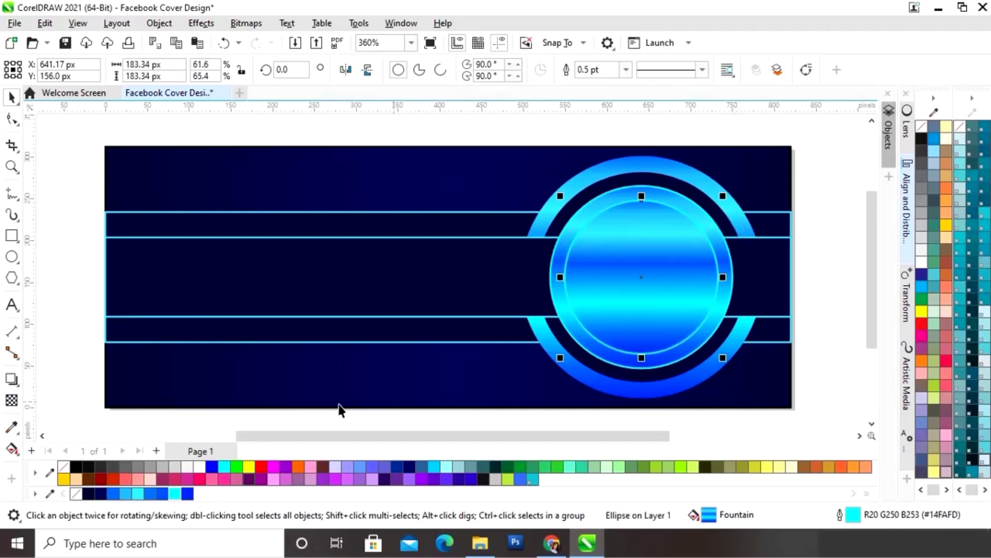
{"action": "left_click", "coordinate": [88, 495]}
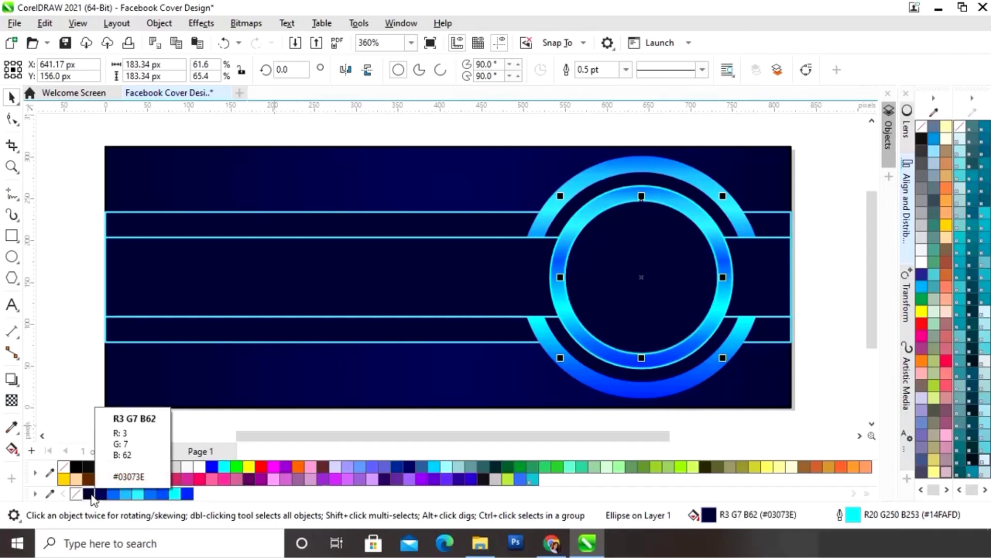
{"action": "right_click", "coordinate": [76, 494]}
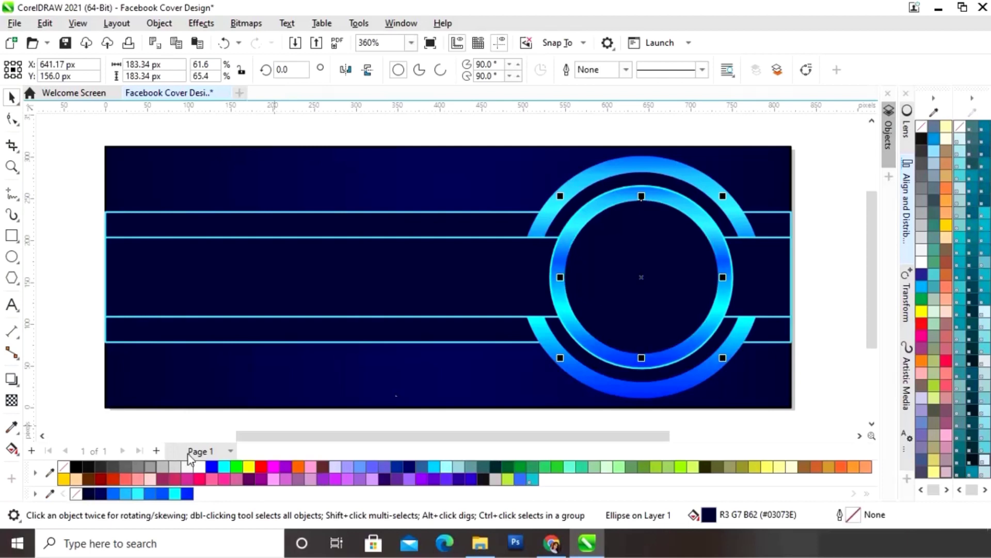
{"action": "left_click", "coordinate": [841, 348]}
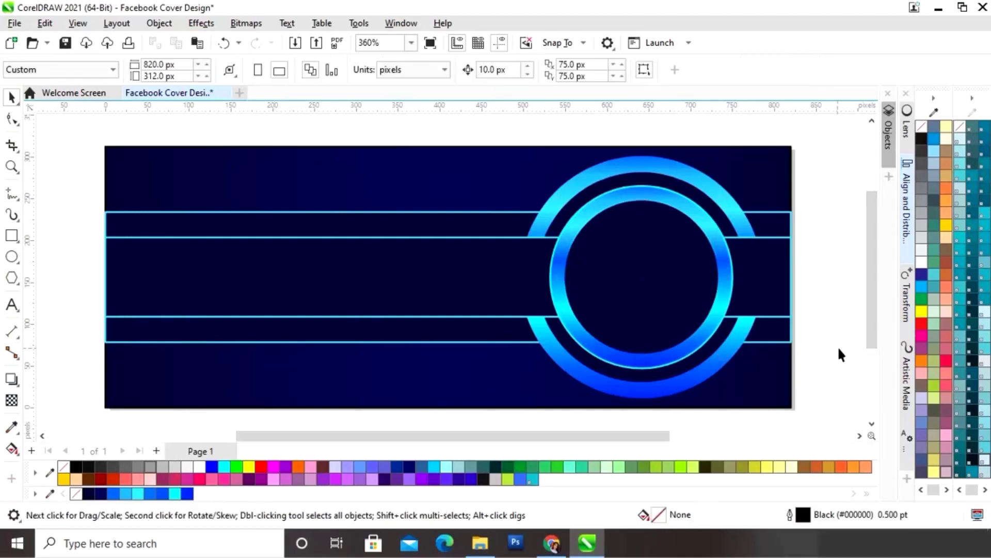
- Drag the portrait photo from File Explorer's Images folder onto the CorelDRAW canvas
{"action": "left_click", "coordinate": [480, 547]}
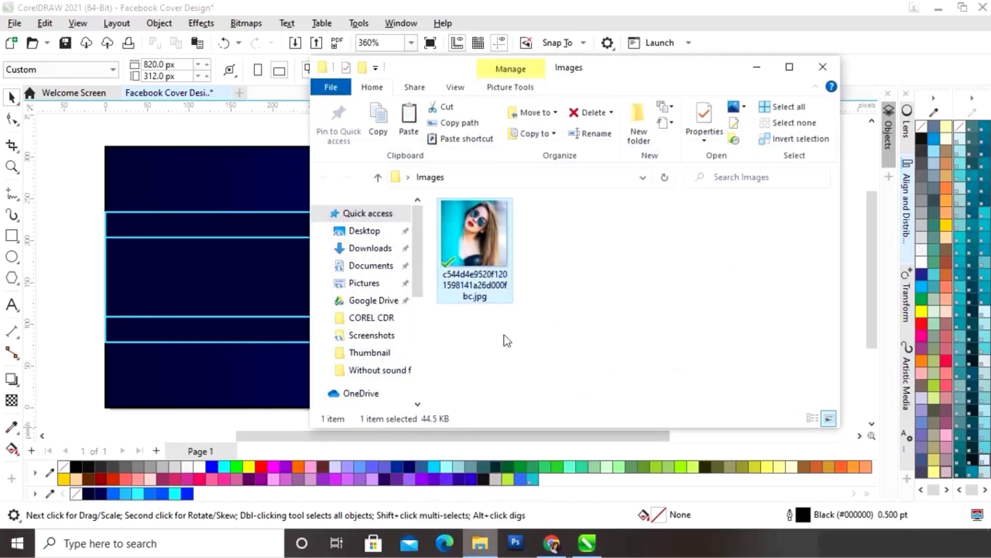
{"action": "left_click_drag", "start_coordinate": [470, 243], "coordinate": [230, 319]}
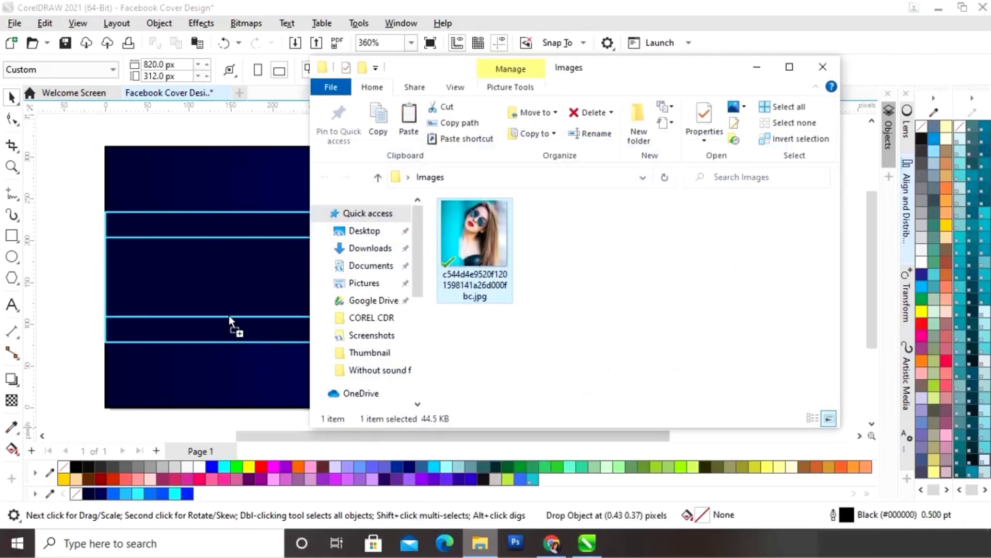
{"action": "left_click_drag", "start_coordinate": [111, 276], "coordinate": [77, 295]}
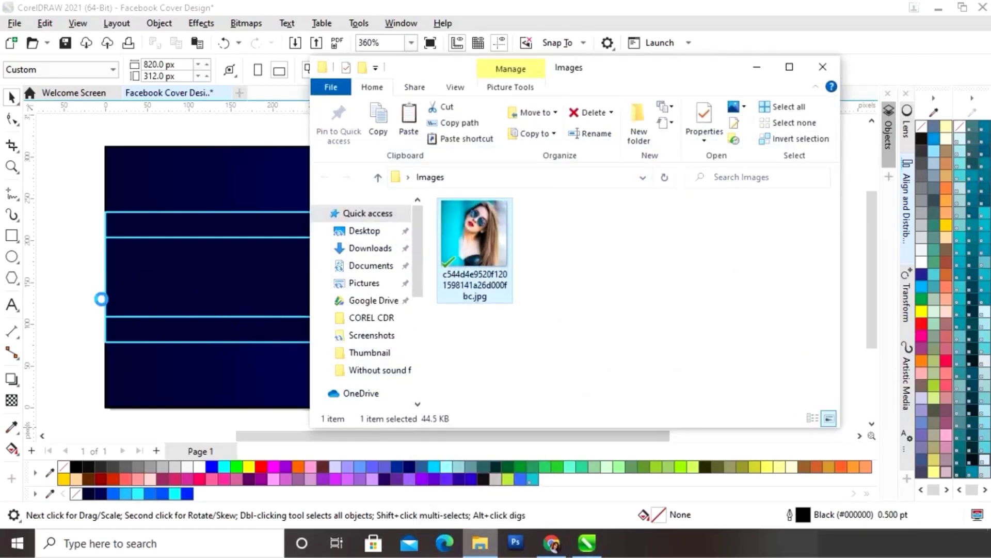
{"action": "left_click", "coordinate": [154, 315]}
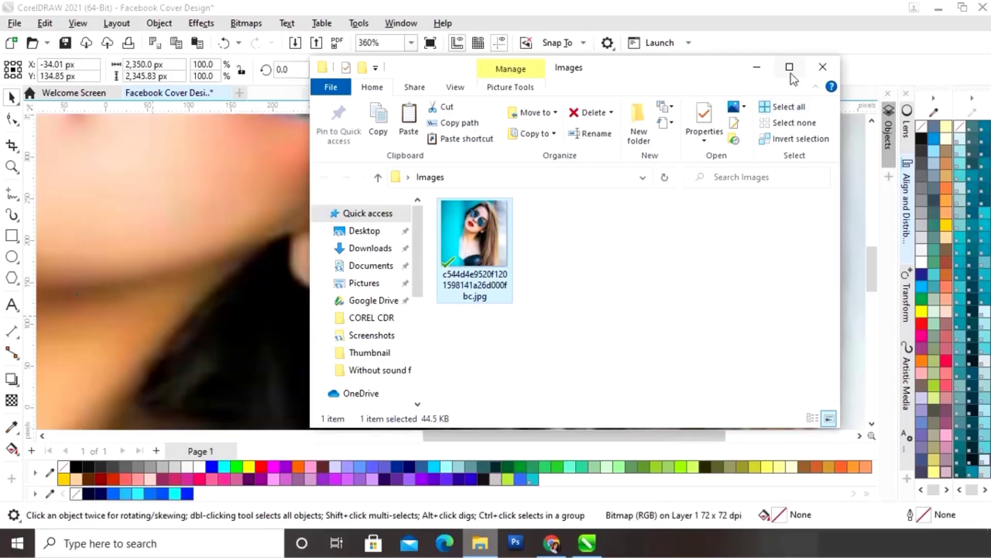
{"action": "left_click", "coordinate": [769, 75]}
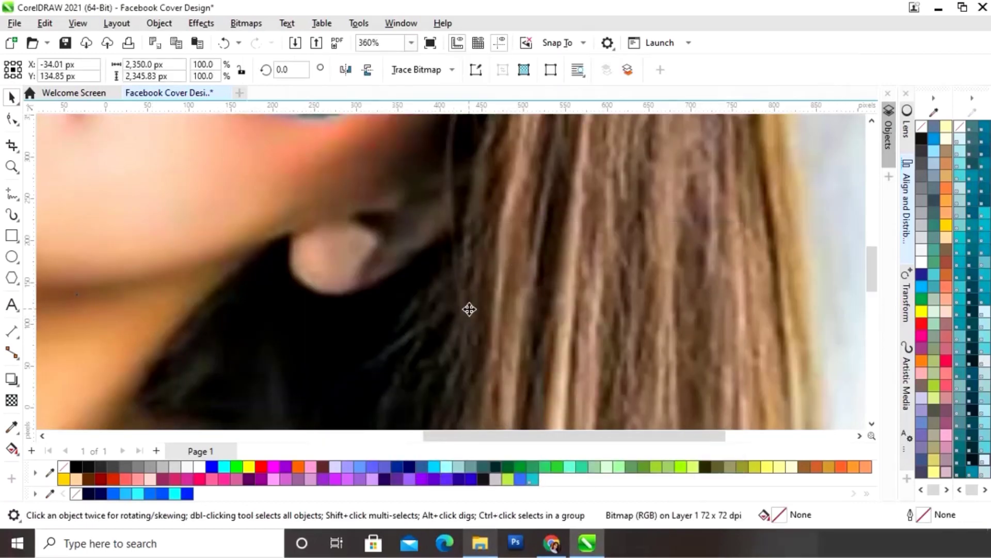
- Scale the portrait photo to about 197 px square and position it over the rings' centre
{"action": "scroll", "coordinate": [469, 309], "scroll_direction": "down", "scroll_amount": 7}
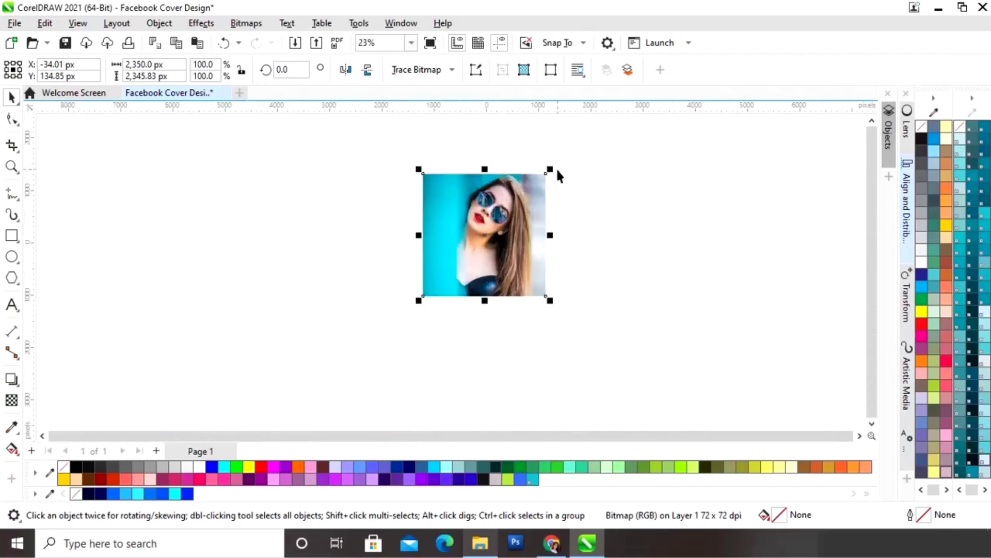
{"action": "left_click_drag", "start_coordinate": [550, 171], "coordinate": [581, 246]}
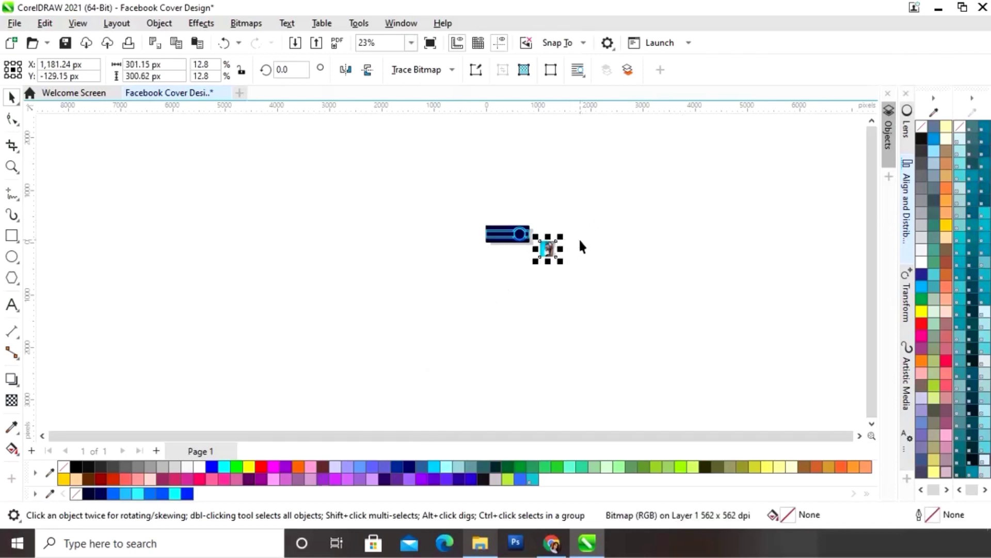
{"action": "key", "text": "F4"}
{"action": "left_click_drag", "start_coordinate": [727, 333], "coordinate": [655, 203]}
{"action": "left_click_drag", "start_coordinate": [726, 133], "coordinate": [671, 201]}
{"action": "key", "text": "F4"}
{"action": "left_click_drag", "start_coordinate": [803, 351], "coordinate": [769, 284]}
{"action": "left_click_drag", "start_coordinate": [769, 284], "coordinate": [555, 285]}
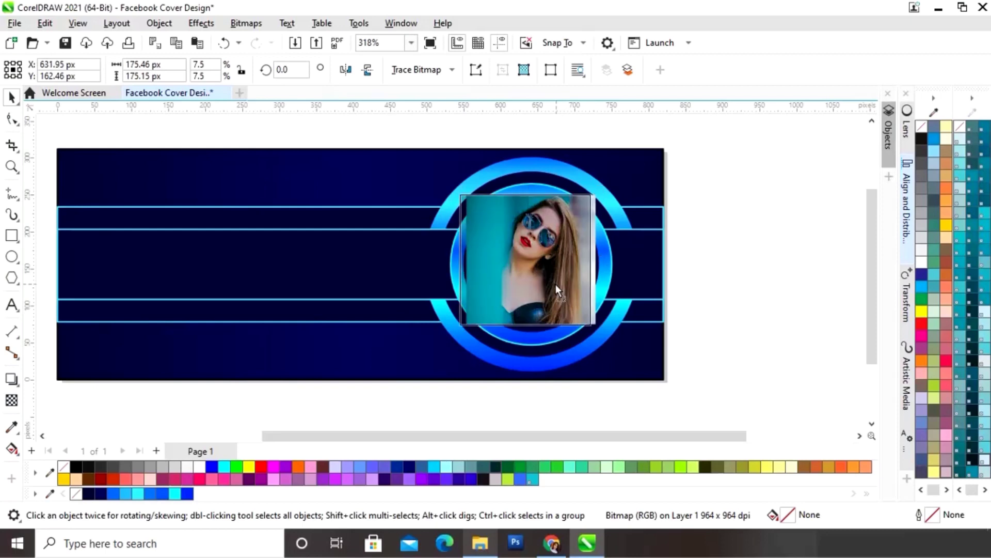
{"action": "left_click_drag", "start_coordinate": [595, 324], "coordinate": [627, 350]}
{"action": "left_click_drag", "start_coordinate": [567, 283], "coordinate": [562, 314]}
- PowerClip the portrait photo inside the innermost ring circle
{"action": "right_click", "coordinate": [561, 314]}
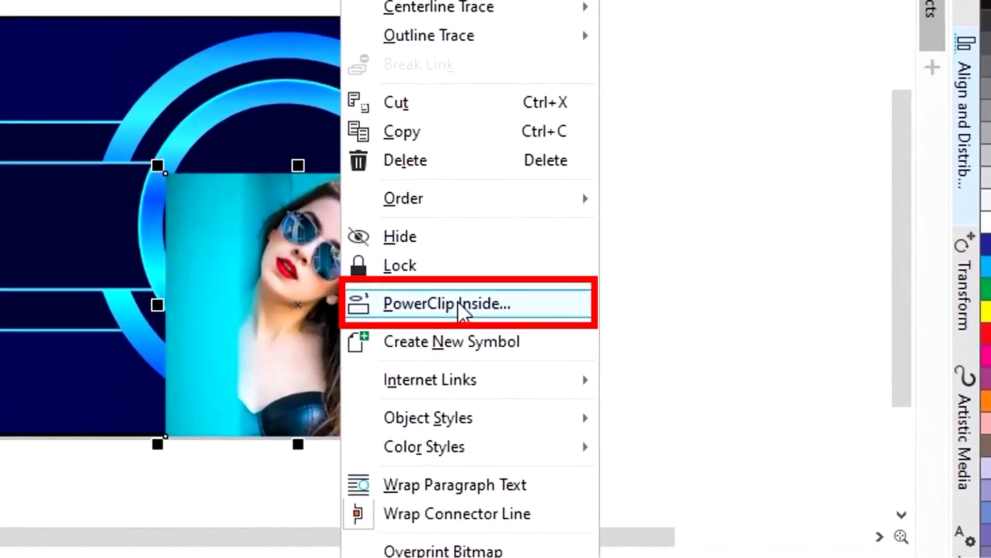
{"action": "left_click", "coordinate": [457, 305]}
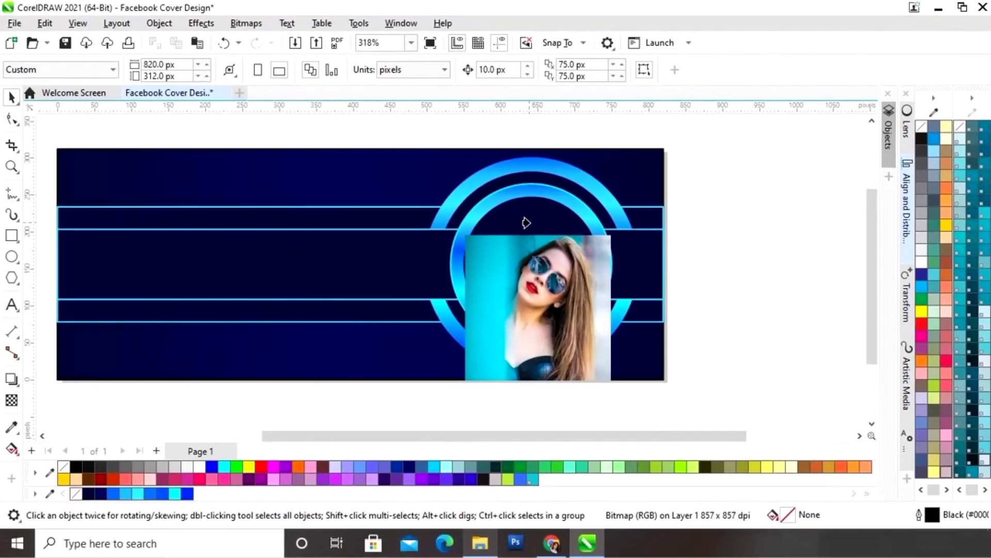
{"action": "left_click", "coordinate": [525, 222]}
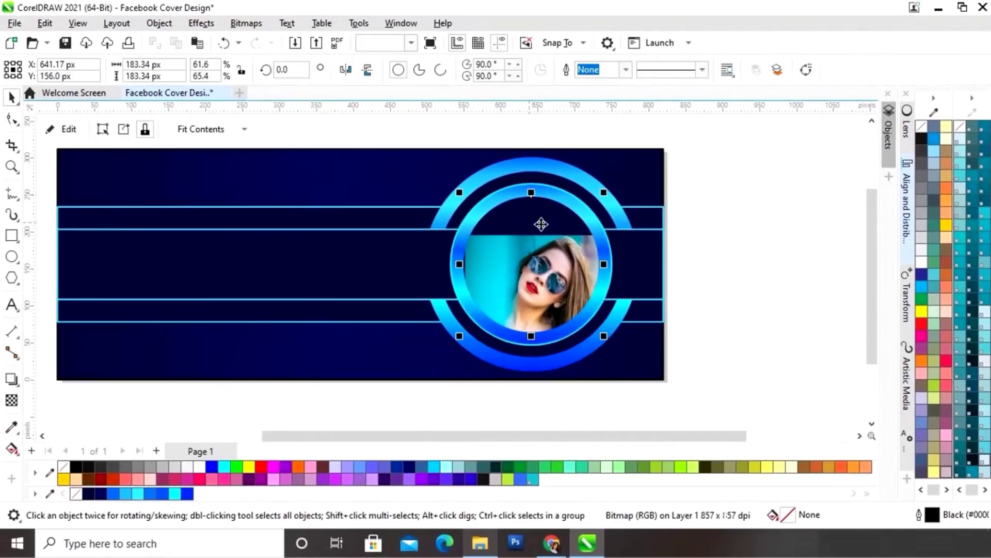
- Shift the clipped photo up to centre her face and rotate it about 29 degrees
{"action": "left_click", "coordinate": [66, 131]}
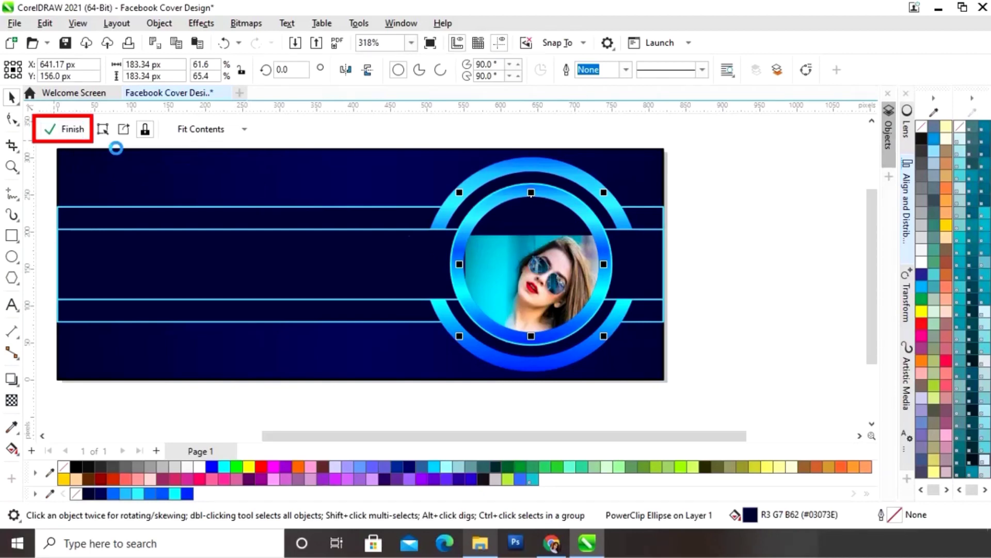
{"action": "left_click", "coordinate": [552, 286]}
{"action": "left_click_drag", "start_coordinate": [557, 335], "coordinate": [547, 296]}
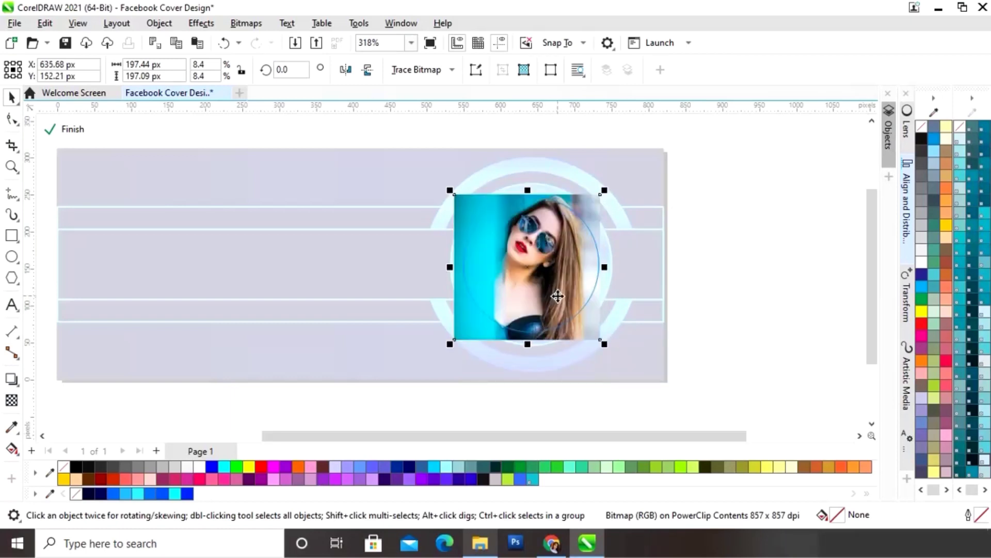
{"action": "left_click_drag", "start_coordinate": [608, 188], "coordinate": [533, 143]}
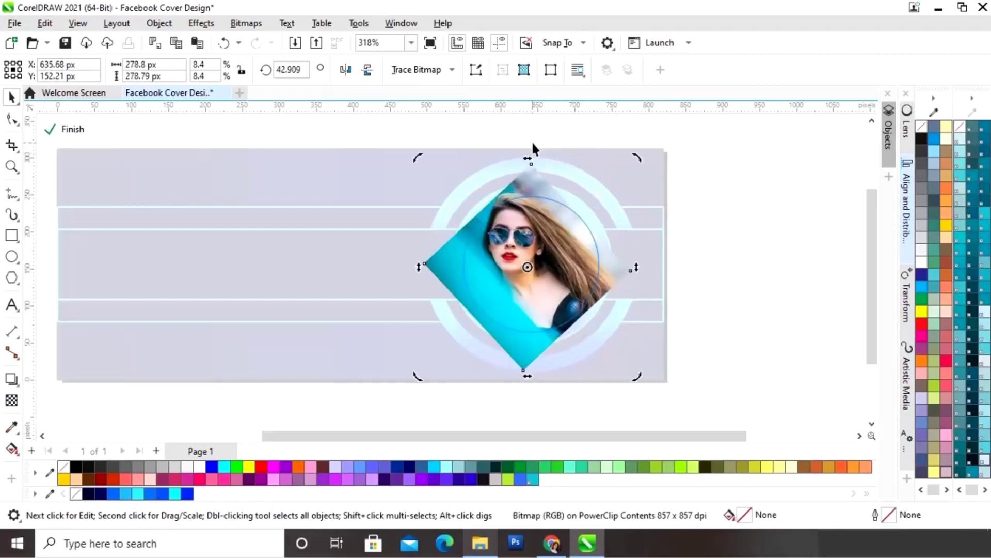
{"action": "left_click_drag", "start_coordinate": [631, 155], "coordinate": [646, 200]}
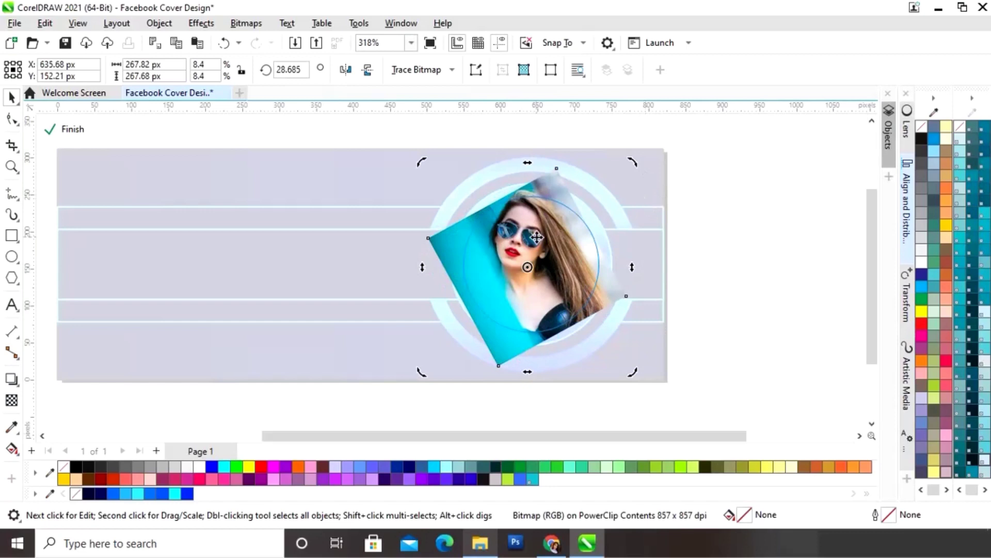
- Enlarge the clipped photo to about 292 px, nudge it into place, and finish editing
{"action": "left_click", "coordinate": [566, 249]}
{"action": "left_click", "coordinate": [566, 250]}
{"action": "left_click_drag", "start_coordinate": [549, 262], "coordinate": [550, 266]}
{"action": "left_click_drag", "start_coordinate": [631, 170], "coordinate": [649, 150]}
{"action": "left_click_drag", "start_coordinate": [567, 261], "coordinate": [555, 266]}
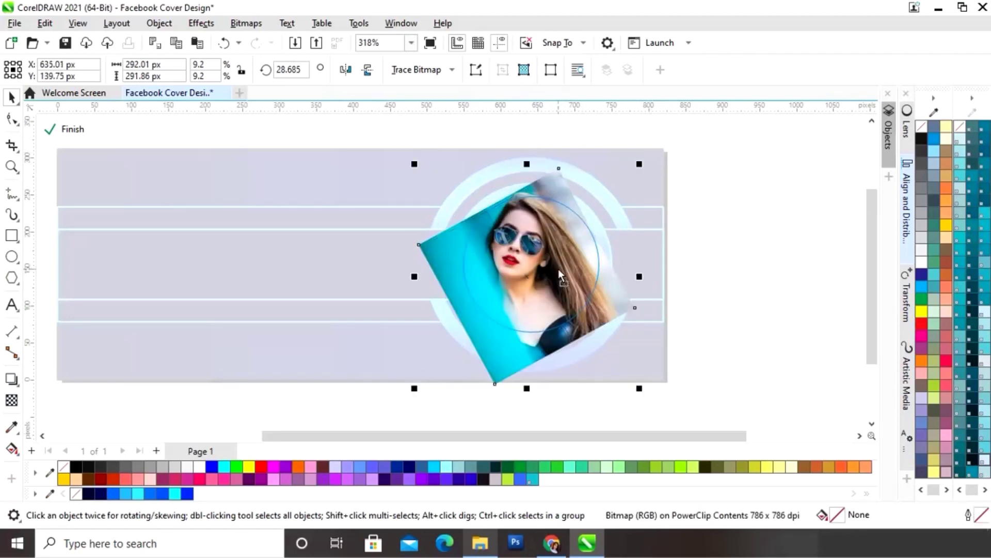
{"action": "left_click", "coordinate": [73, 129]}
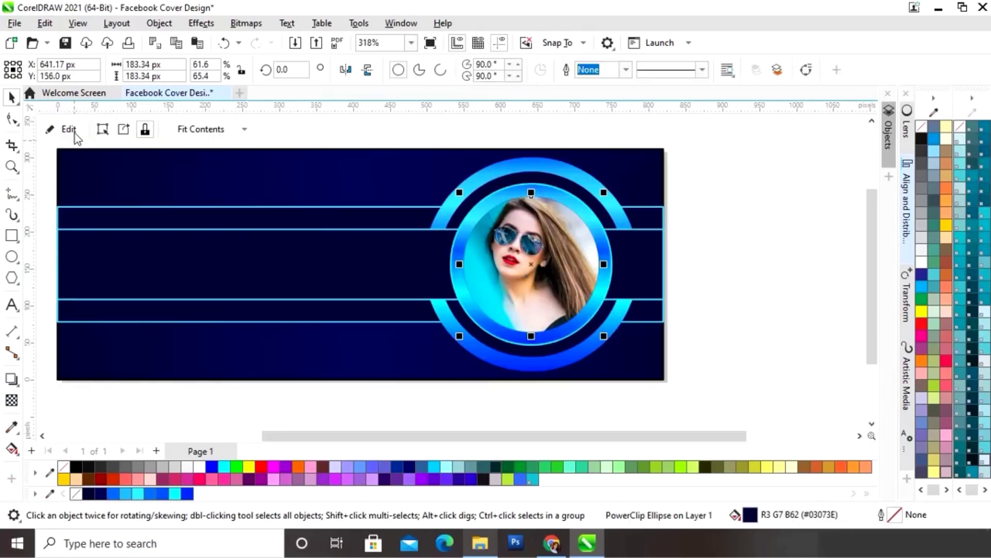
{"action": "left_click", "coordinate": [748, 248]}
{"action": "left_click_drag", "start_coordinate": [729, 437], "coordinate": [680, 442]}
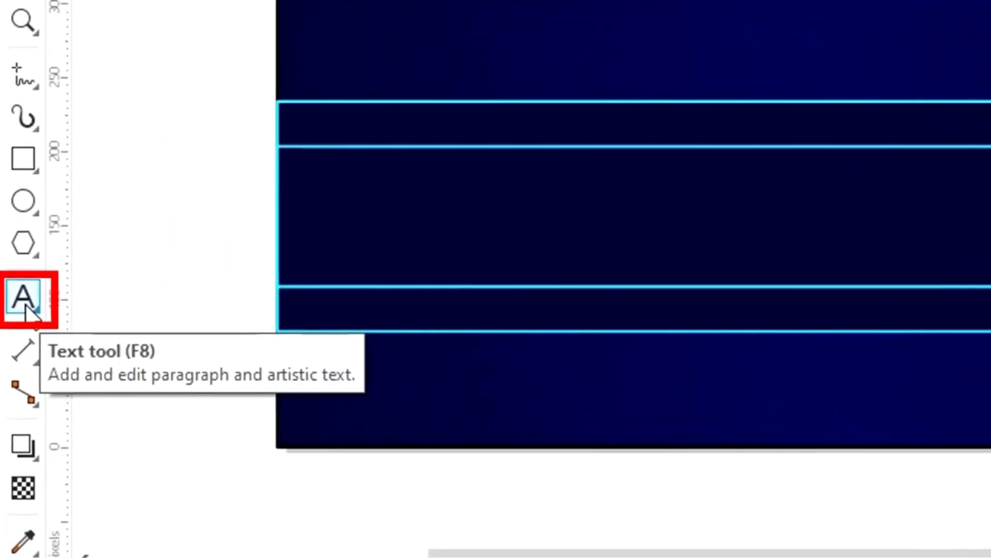
- Type the text PROFESSIONAL in the banner's middle band
{"action": "left_click", "coordinate": [25, 305]}
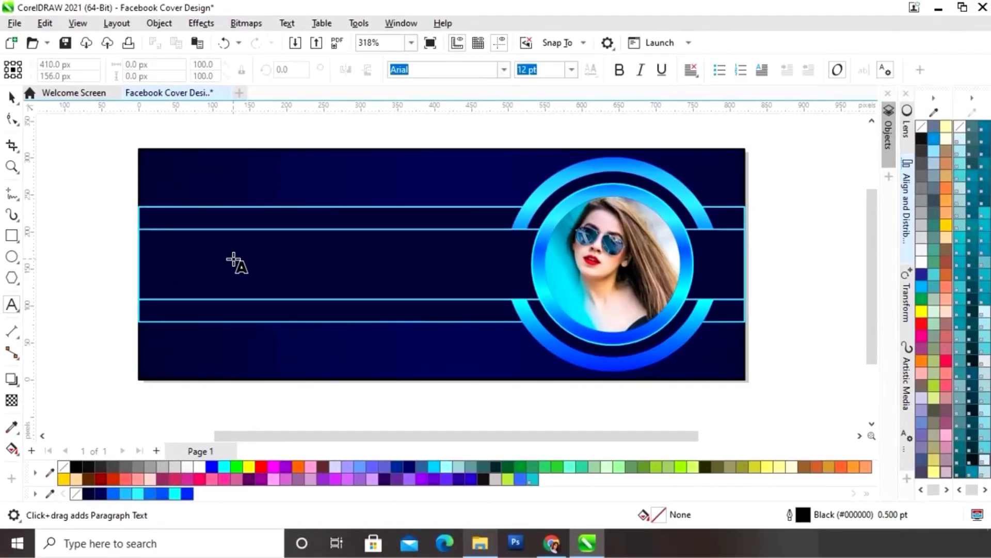
{"action": "left_click", "coordinate": [229, 264]}
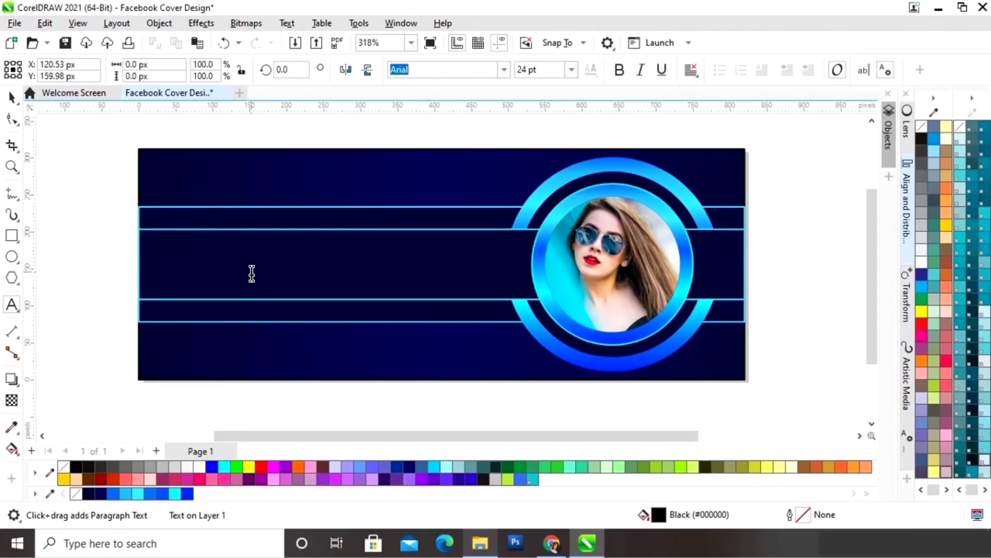
{"action": "type", "text": "P"}
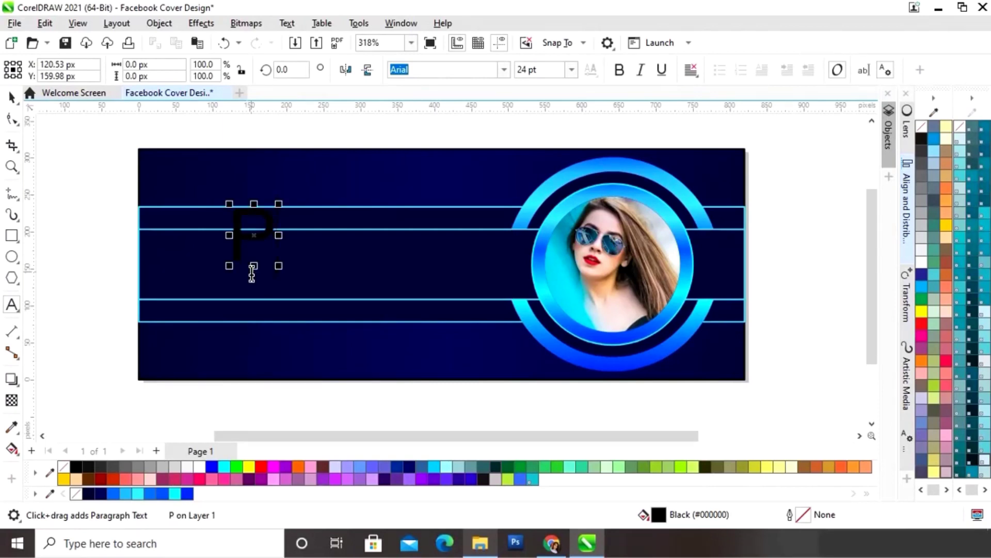
{"action": "type", "text": "ROFESSIONAL"}
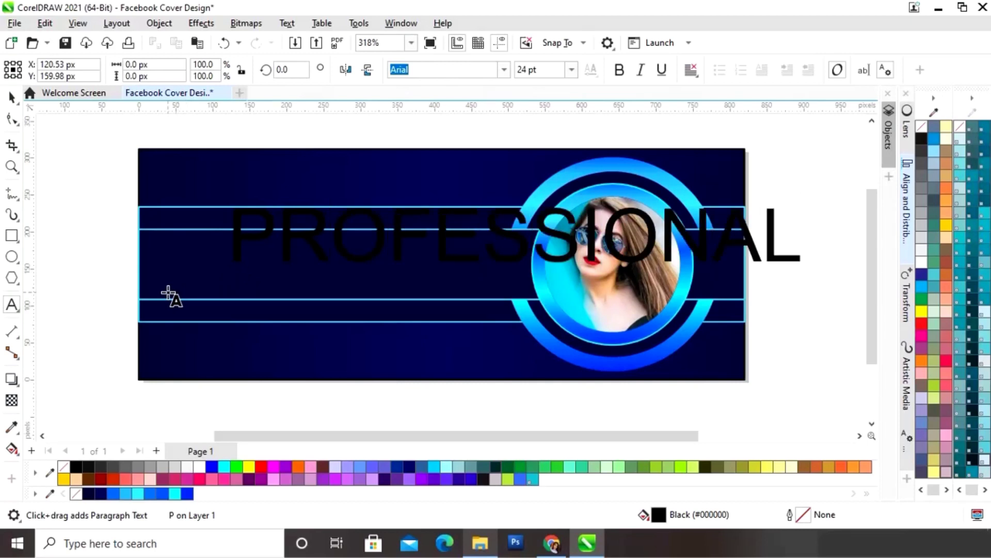
- Make PROFESSIONAL white, shrink it to about 9.5 pt, and place it within the band
{"action": "left_click", "coordinate": [11, 97]}
{"action": "left_click", "coordinate": [199, 466]}
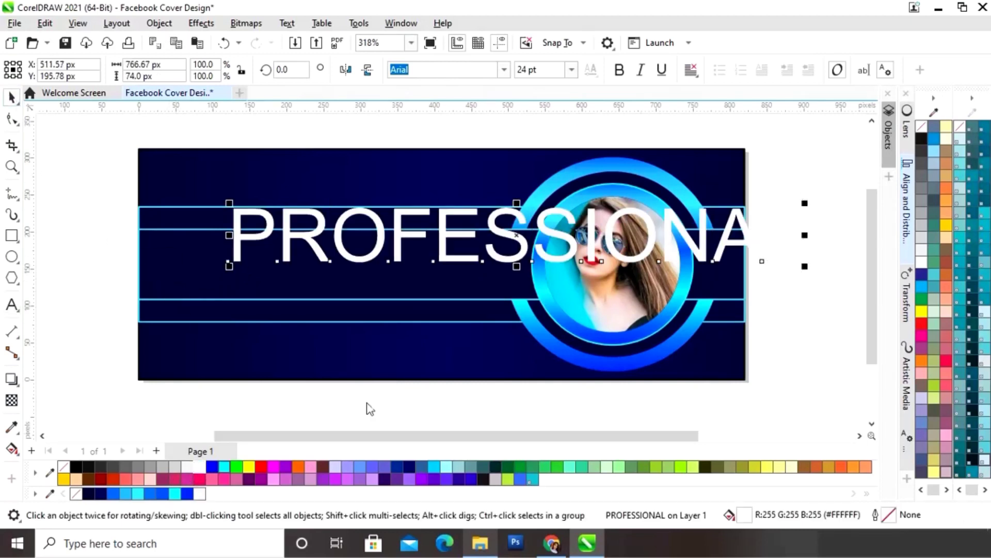
{"action": "left_click_drag", "start_coordinate": [804, 204], "coordinate": [615, 243]}
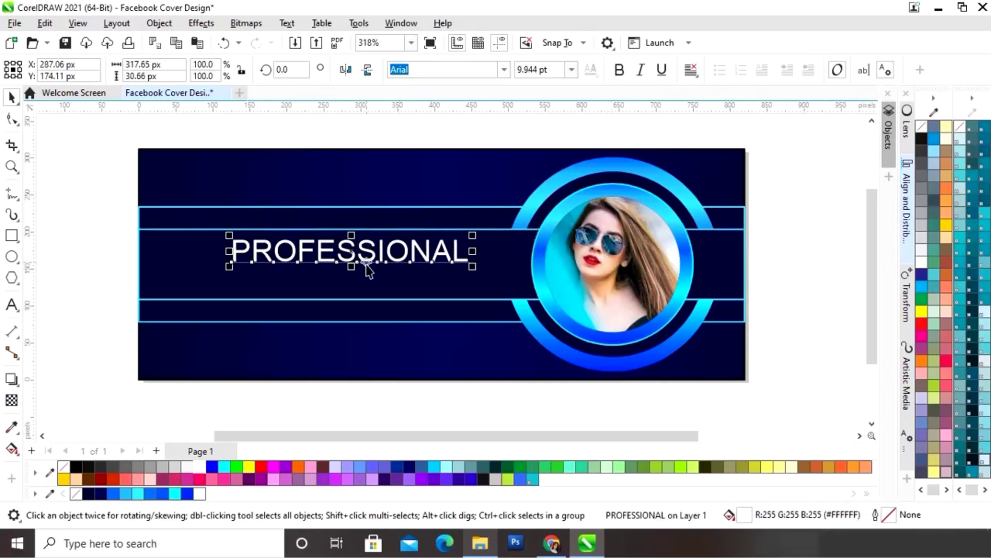
{"action": "left_click_drag", "start_coordinate": [471, 234], "coordinate": [468, 238]}
{"action": "left_click_drag", "start_coordinate": [345, 252], "coordinate": [343, 252]}
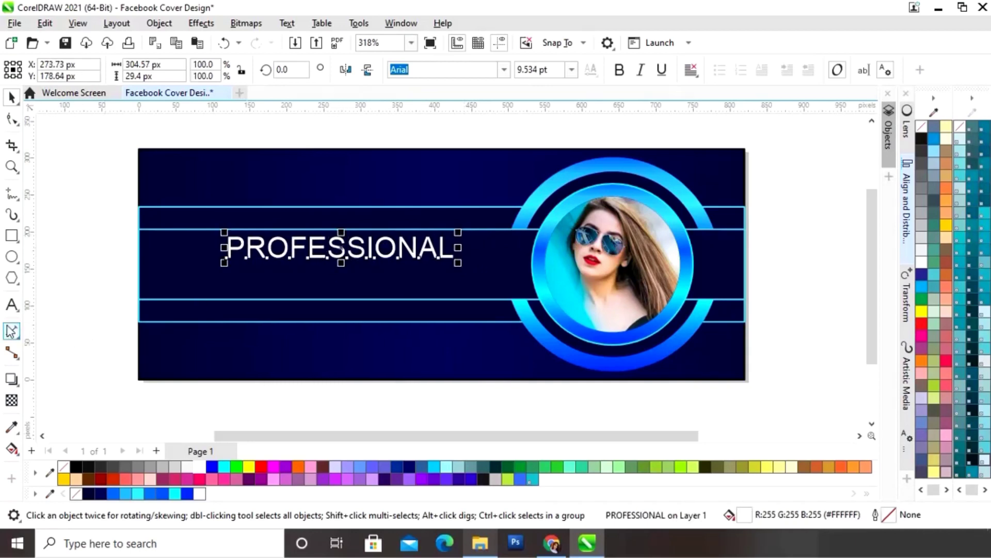
- Create a new text object reading GRAPHIC DESIGNER below the banner
{"action": "left_click", "coordinate": [11, 305]}
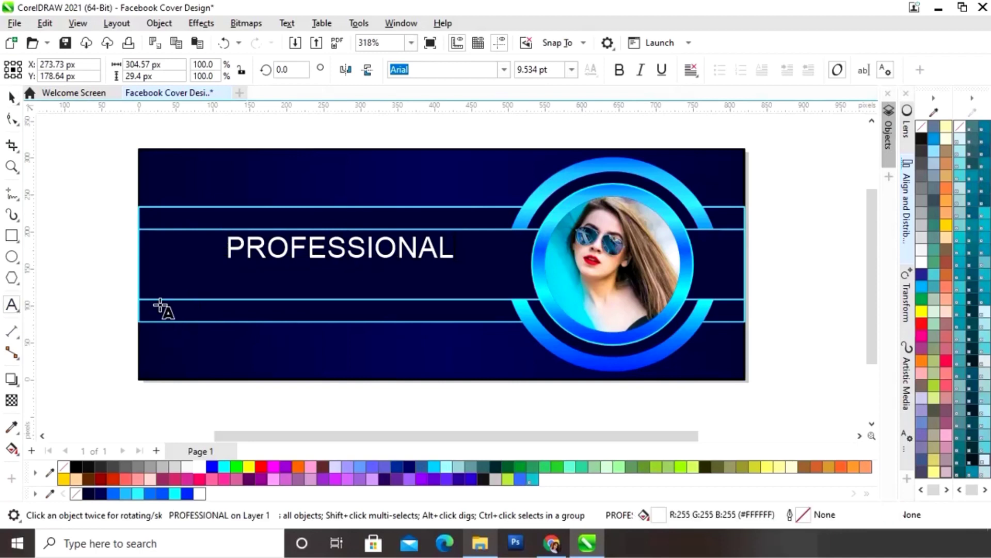
{"action": "left_click", "coordinate": [159, 298]}
{"action": "left_click", "coordinate": [175, 416]}
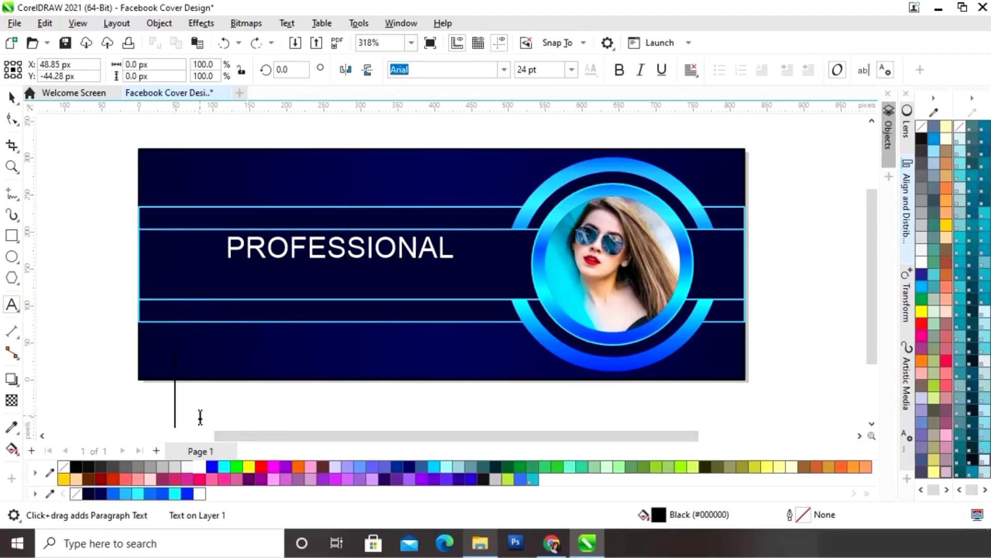
{"action": "type", "text": "GRA"}
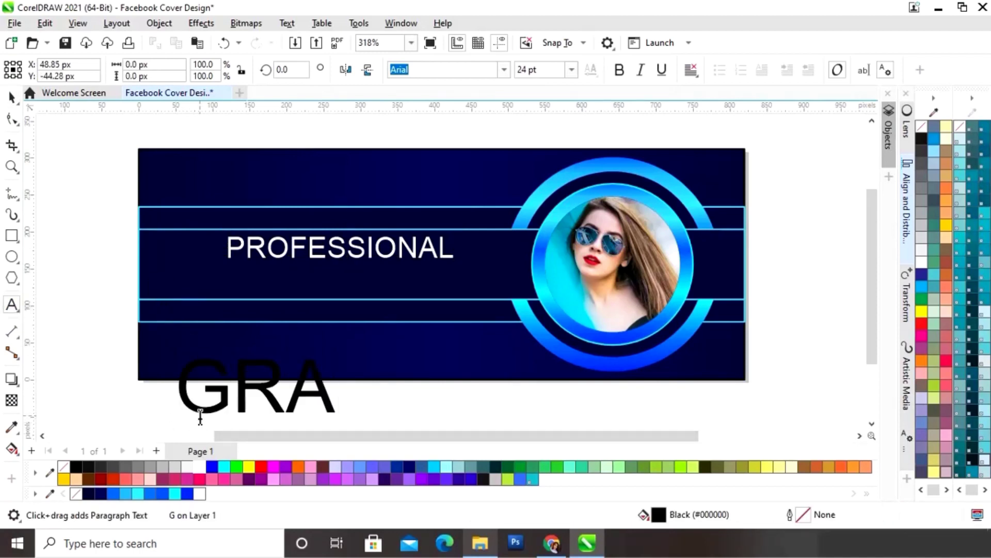
{"action": "type", "text": "PHIC"}
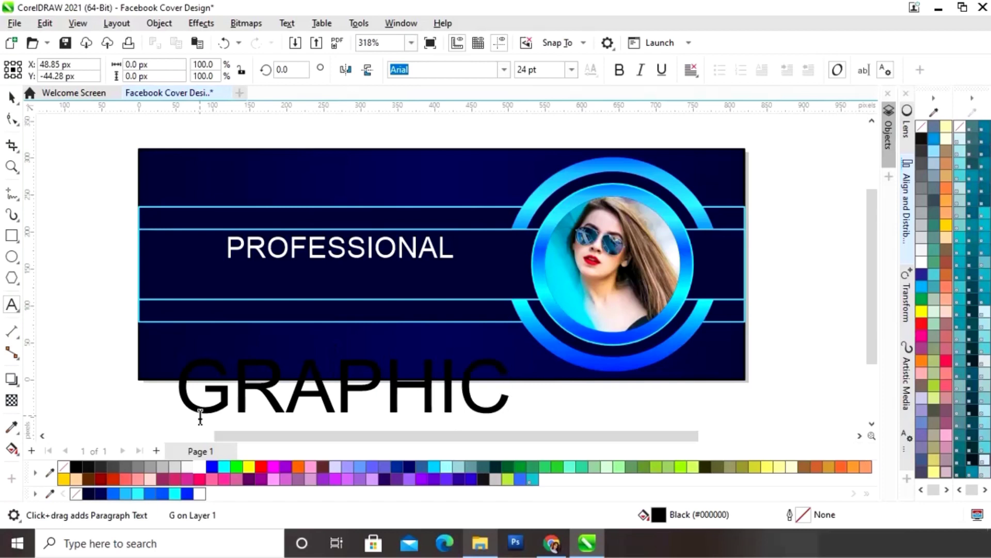
{"action": "type", "text": " DES"}
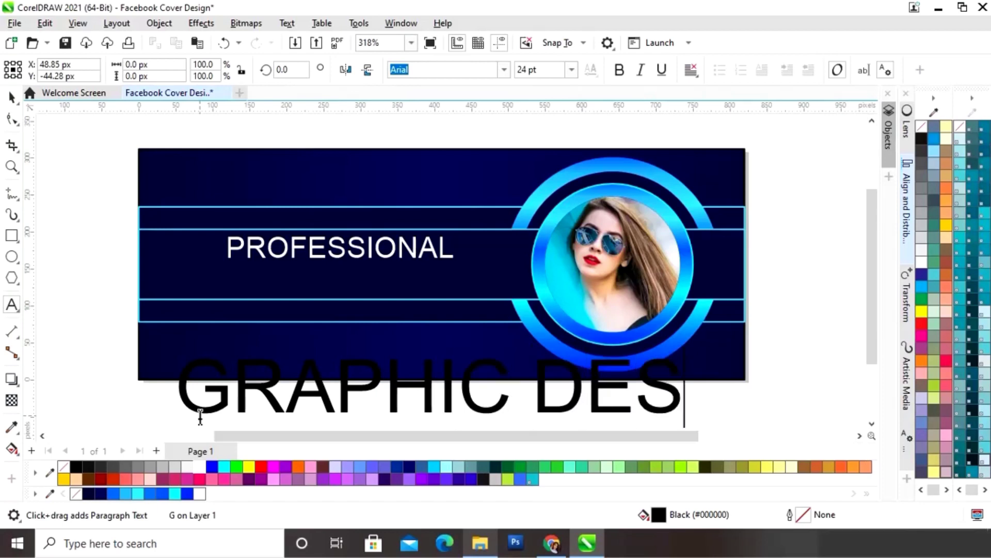
{"action": "type", "text": "IGNER"}
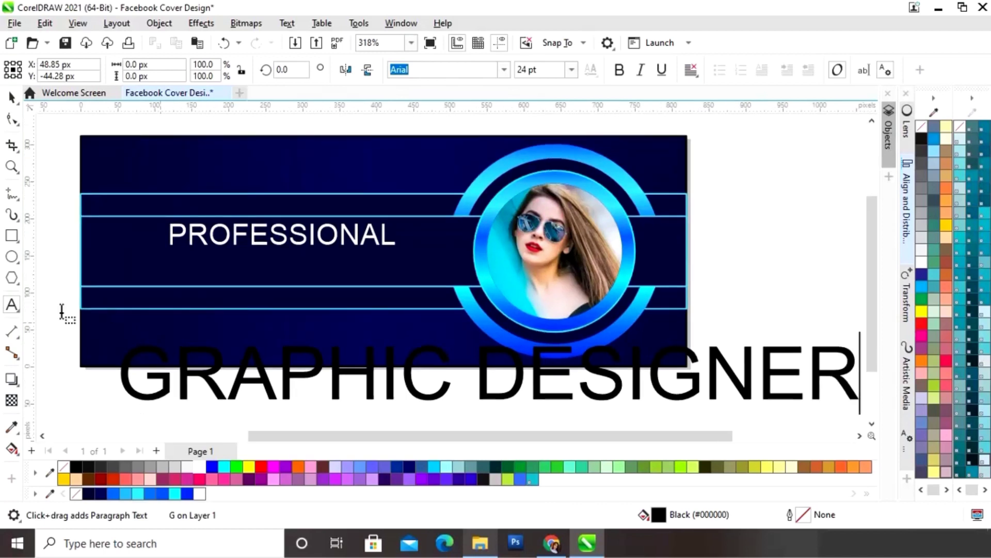
{"action": "key", "text": "Escape"}
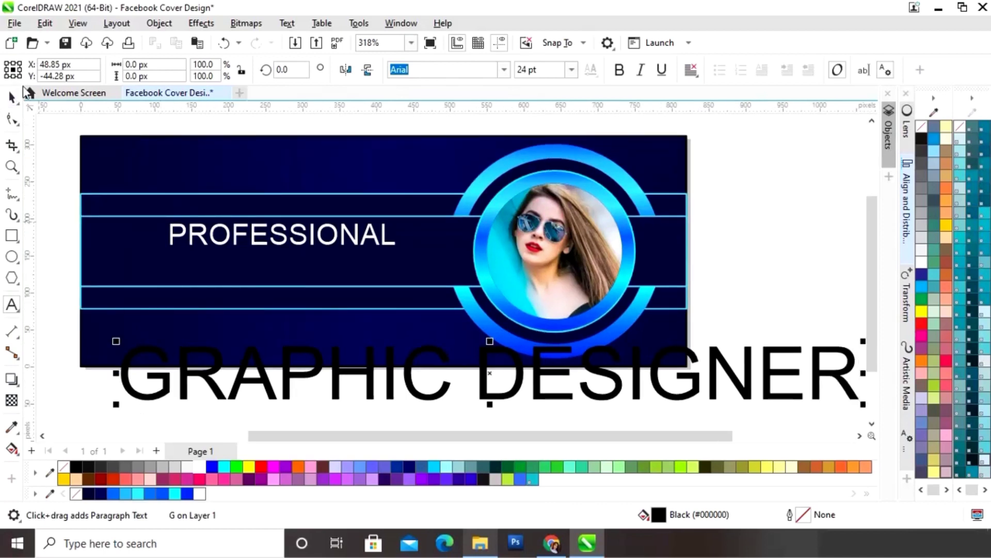
{"action": "left_click", "coordinate": [11, 97]}
{"action": "key", "text": "ctrl+z"}
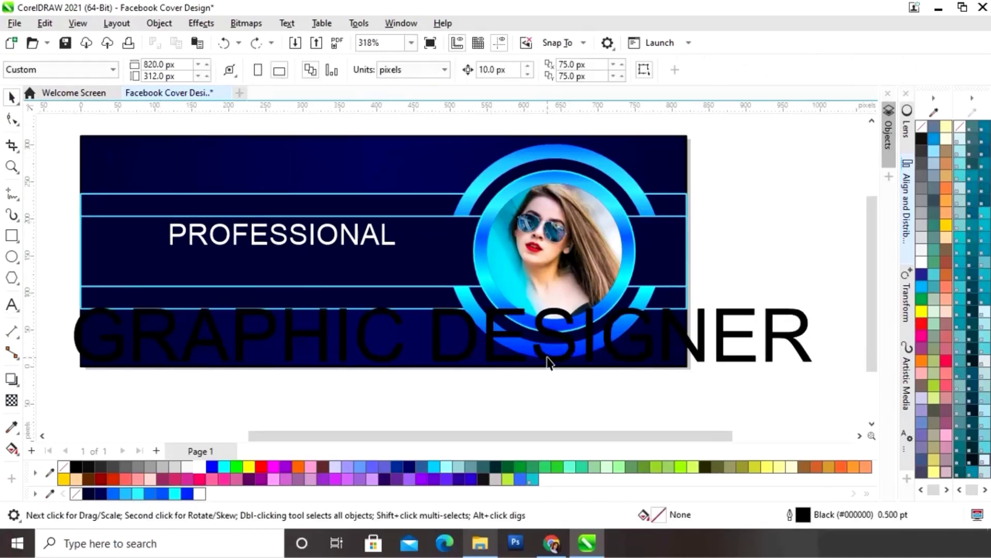
{"action": "left_click", "coordinate": [566, 351]}
- Make GRAPHIC DESIGNER white at about 11.9 pt, centred beneath PROFESSIONAL
{"action": "left_click", "coordinate": [666, 355]}
{"action": "left_click_drag", "start_coordinate": [813, 304], "coordinate": [660, 339]}
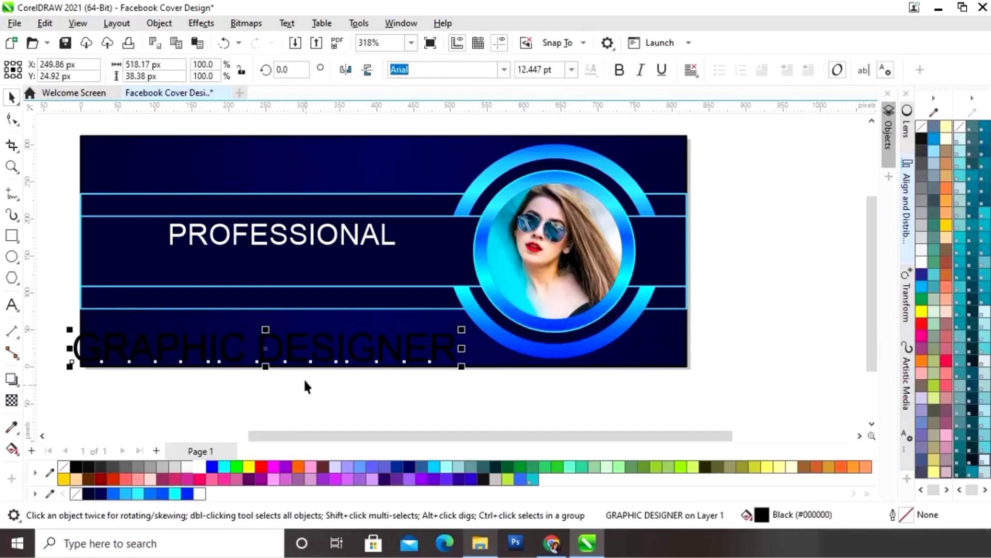
{"action": "left_click", "coordinate": [199, 493]}
{"action": "left_click_drag", "start_coordinate": [266, 347], "coordinate": [278, 265]}
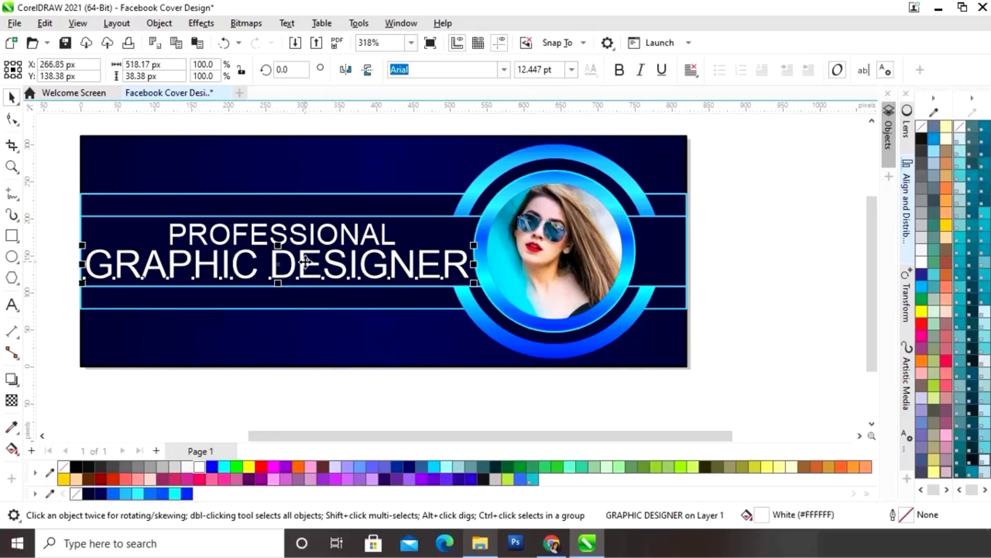
{"action": "left_click_drag", "start_coordinate": [475, 245], "coordinate": [458, 247]}
{"action": "left_click_drag", "start_coordinate": [270, 268], "coordinate": [278, 270]}
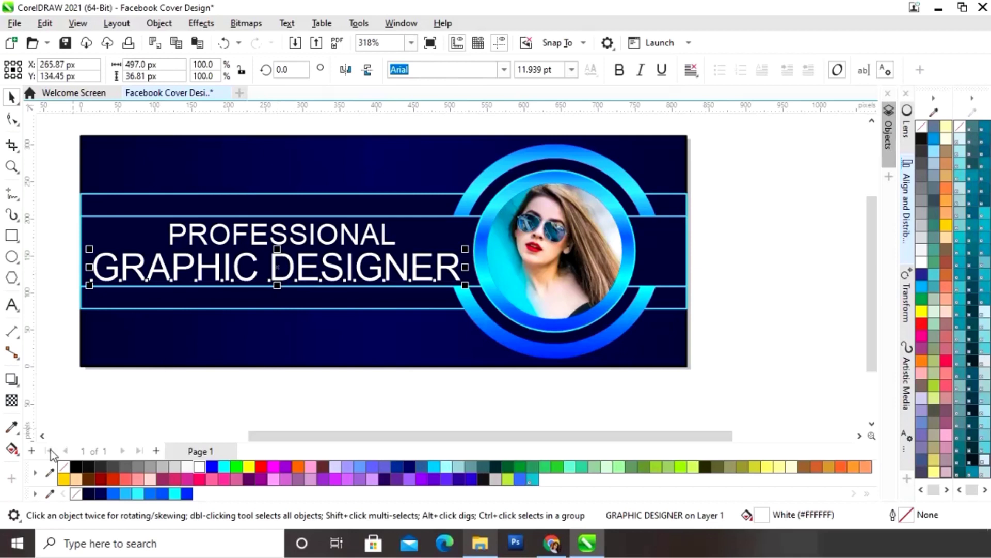
- Apply a top-to-bottom fountain fill to GRAPHIC DESIGNER with a cyan start node
{"action": "left_click", "coordinate": [11, 450]}
{"action": "left_click_drag", "start_coordinate": [276, 252], "coordinate": [276, 288]}
{"action": "left_click", "coordinate": [276, 252]}
{"action": "left_click", "coordinate": [276, 252]}
{"action": "left_click", "coordinate": [312, 242]}
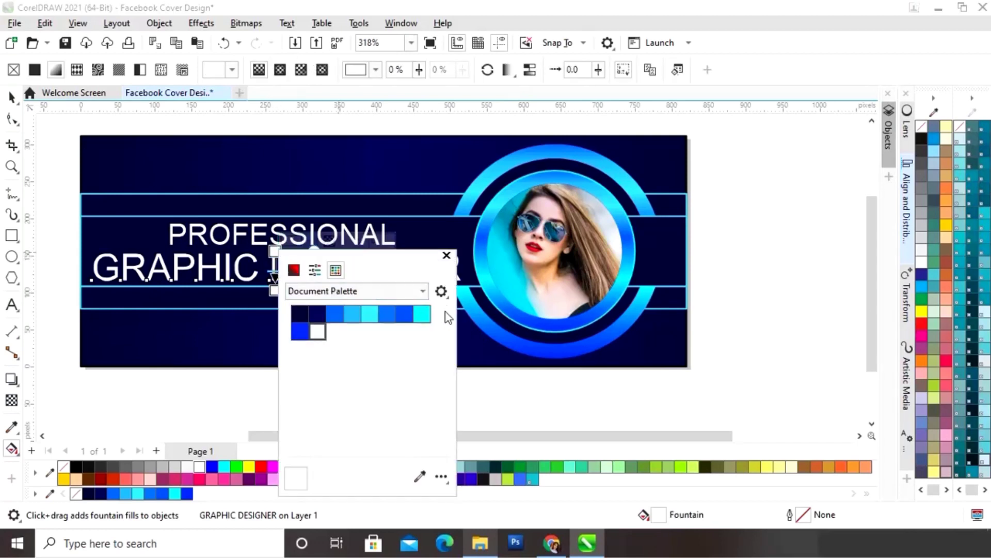
{"action": "left_click", "coordinate": [420, 477]}
{"action": "left_click", "coordinate": [174, 493]}
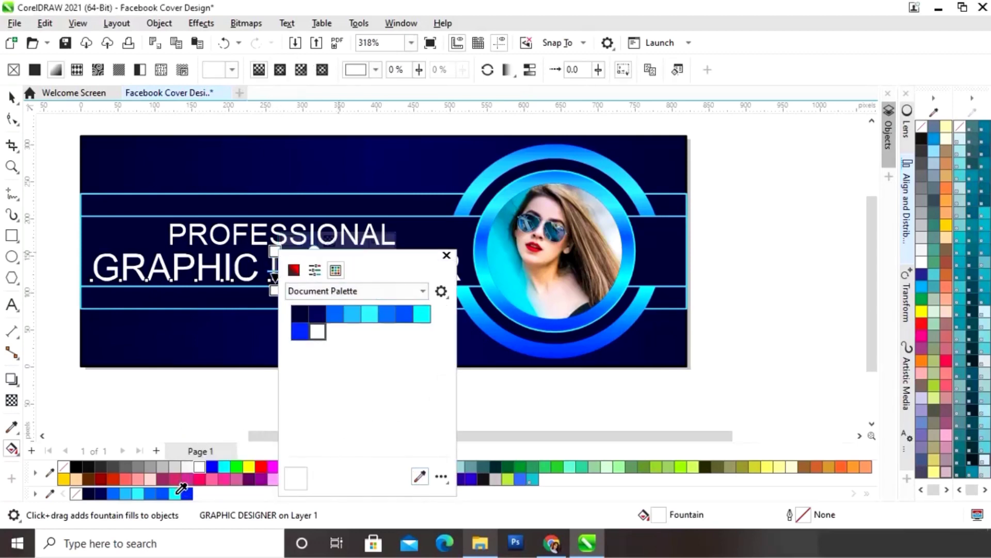
{"action": "left_click", "coordinate": [446, 256]}
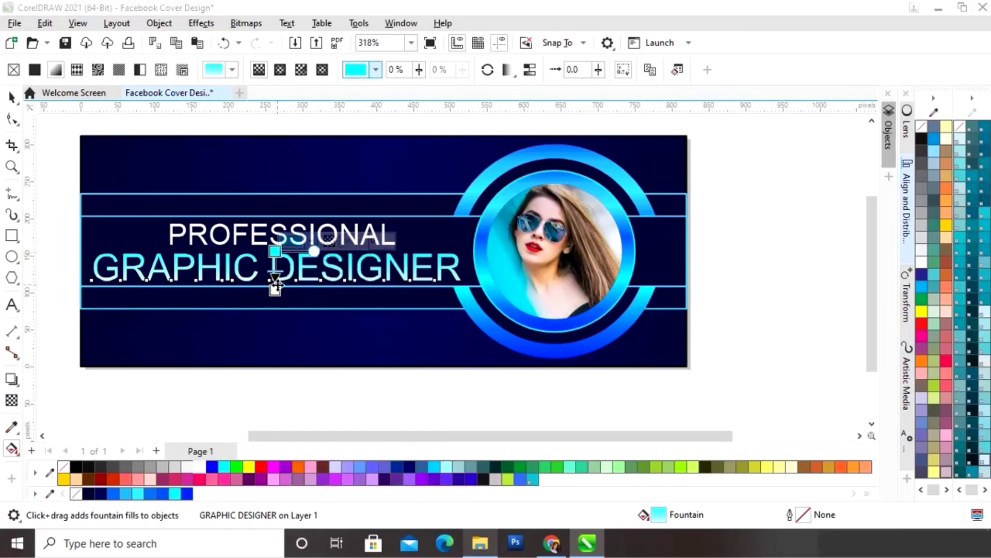
- Add a white colour node midway along the text's gradient
{"action": "left_click", "coordinate": [274, 302]}
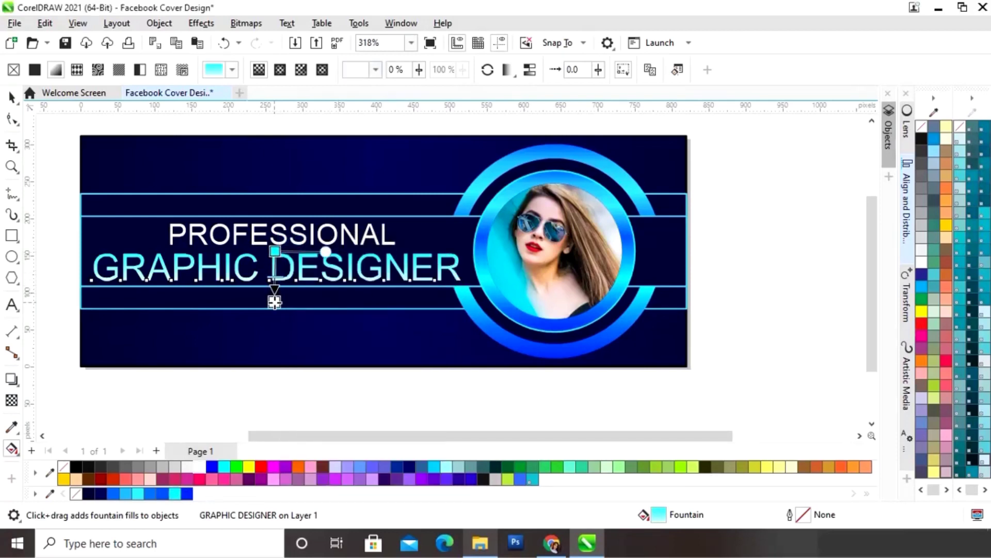
{"action": "double_click", "coordinate": [274, 270]}
{"action": "left_click", "coordinate": [310, 260]}
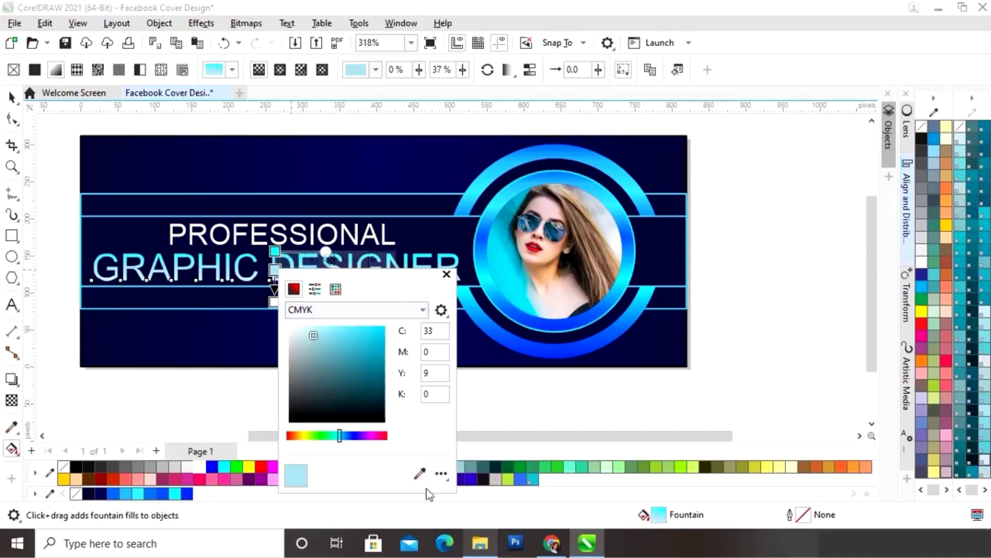
{"action": "left_click", "coordinate": [199, 468]}
{"action": "left_click", "coordinate": [448, 274]}
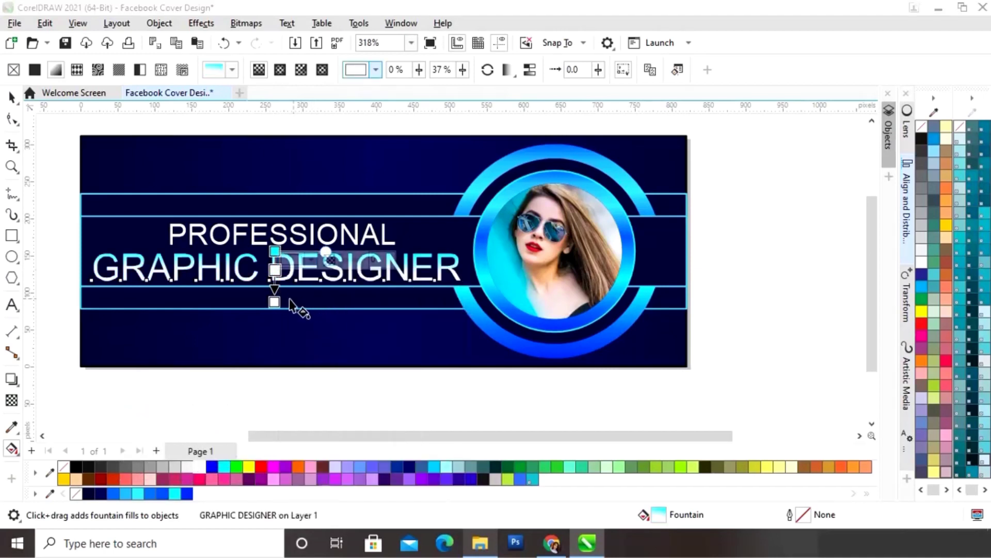
- Set the gradient's end node to cyan and tilt the gradient direction slightly
{"action": "left_click", "coordinate": [275, 301]}
{"action": "left_click", "coordinate": [309, 295]}
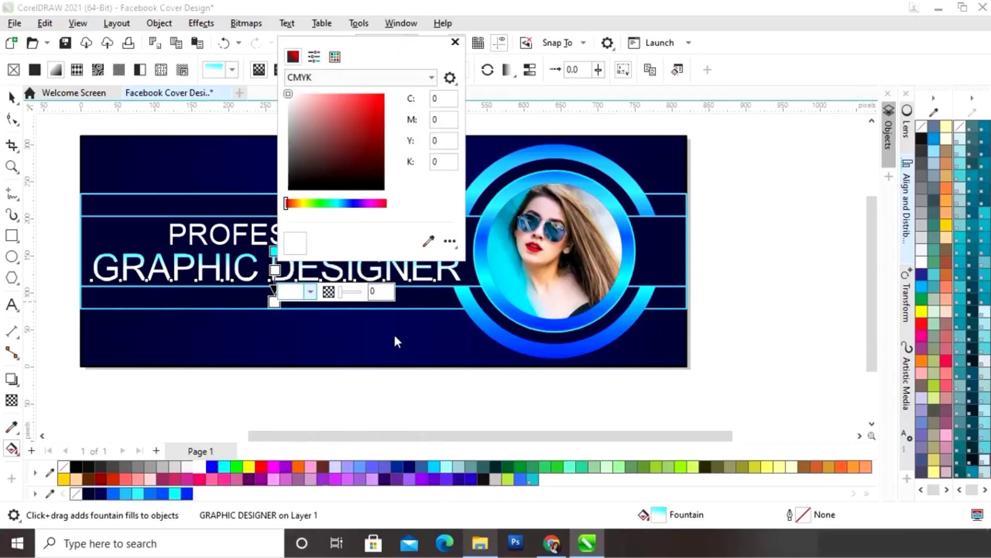
{"action": "left_click", "coordinate": [428, 241]}
{"action": "left_click", "coordinate": [176, 493]}
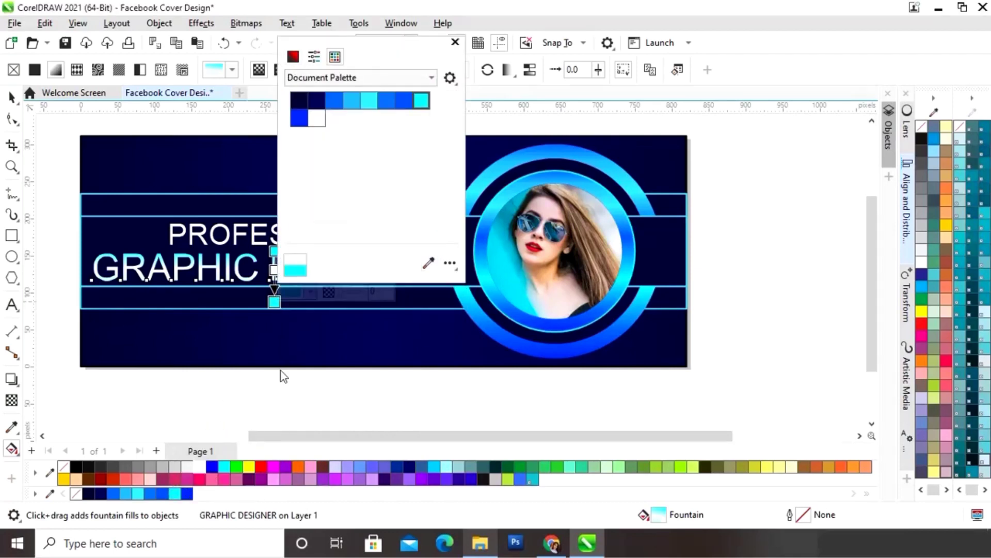
{"action": "left_click", "coordinate": [456, 42]}
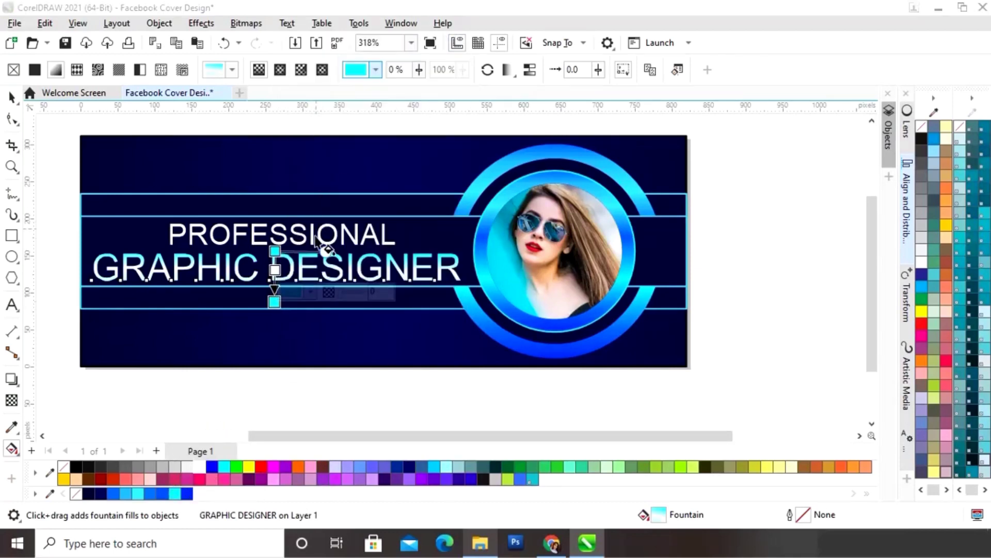
{"action": "left_click", "coordinate": [272, 293]}
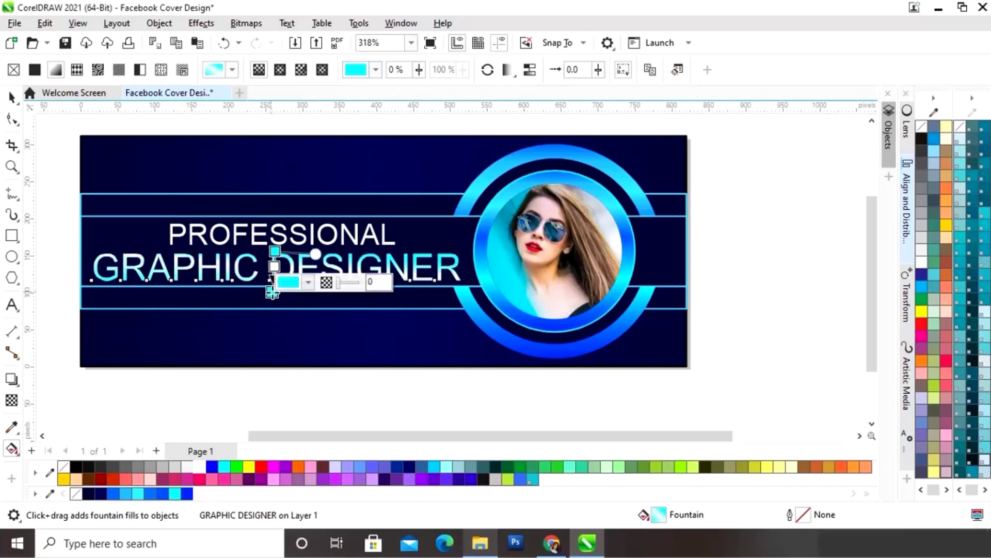
{"action": "left_click_drag", "start_coordinate": [316, 253], "coordinate": [319, 251]}
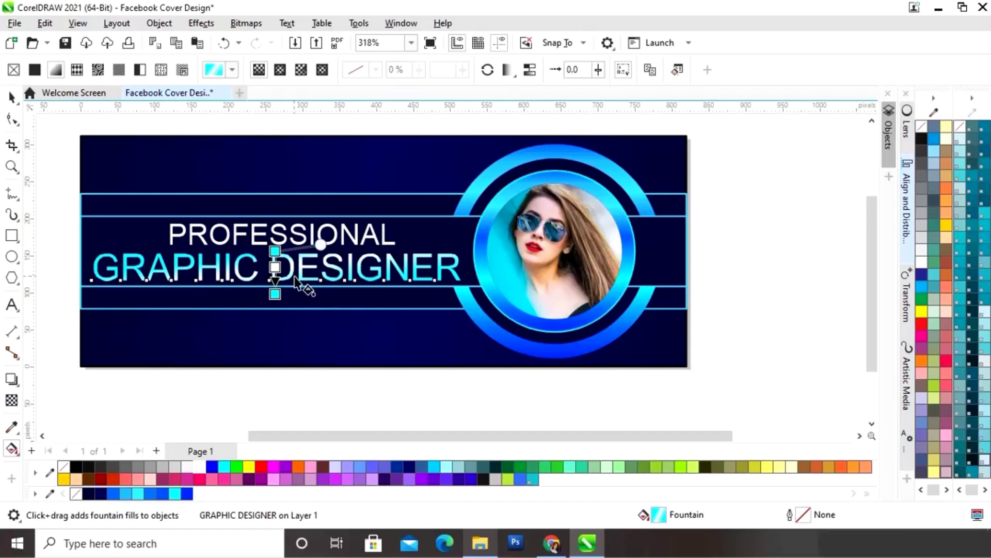
{"action": "key", "text": "F2"}
{"action": "left_click_drag", "start_coordinate": [247, 235], "coordinate": [322, 333]}
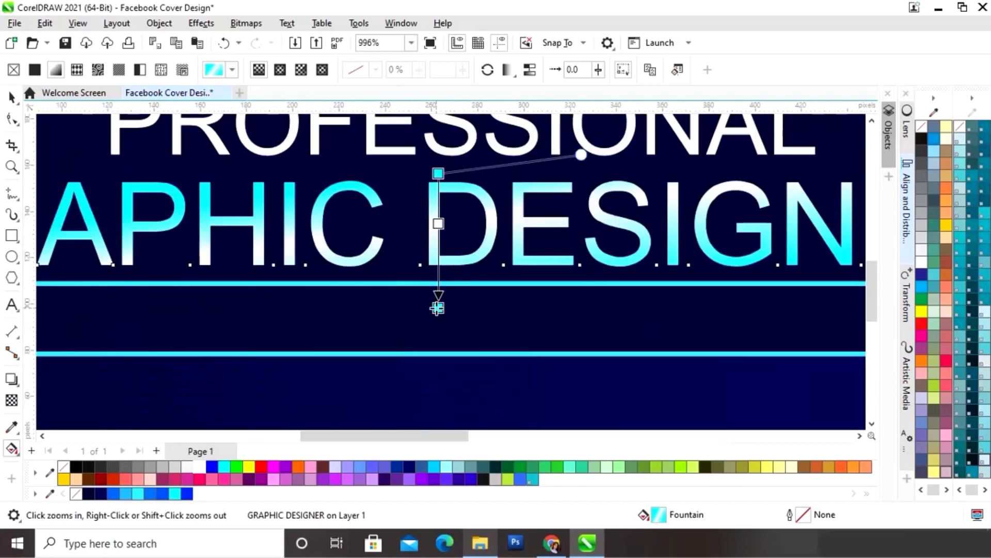
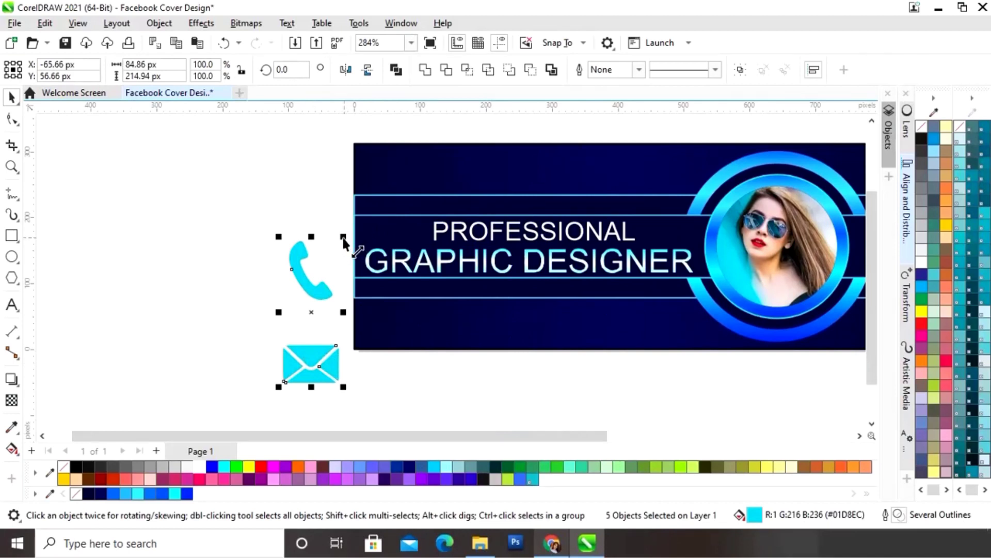
- Scale down the cyan phone and envelope icons by a corner handle
{"action": "left_click_drag", "start_coordinate": [344, 236], "coordinate": [326, 295]}
{"action": "left_click_drag", "start_coordinate": [265, 303], "coordinate": [567, 311]}
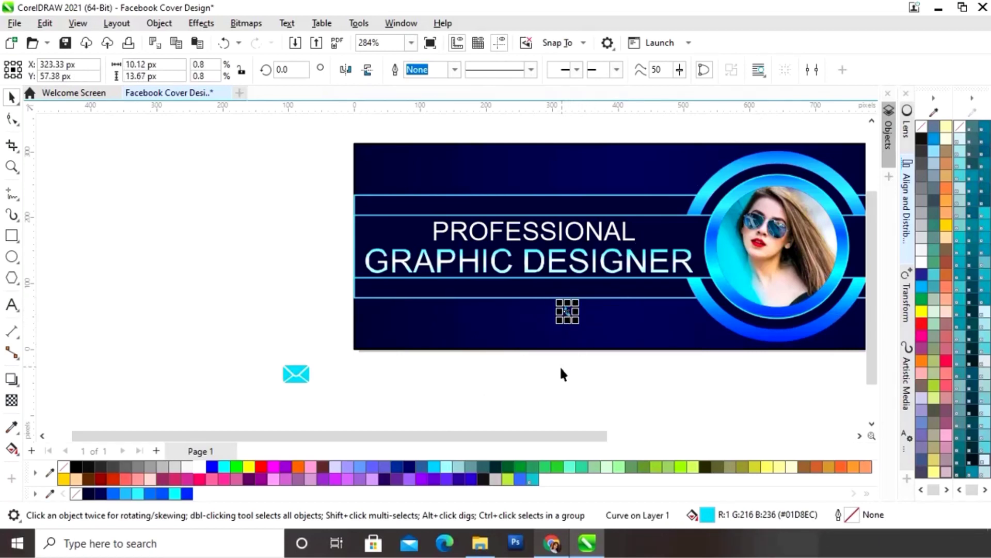
{"action": "left_click", "coordinate": [543, 368]}
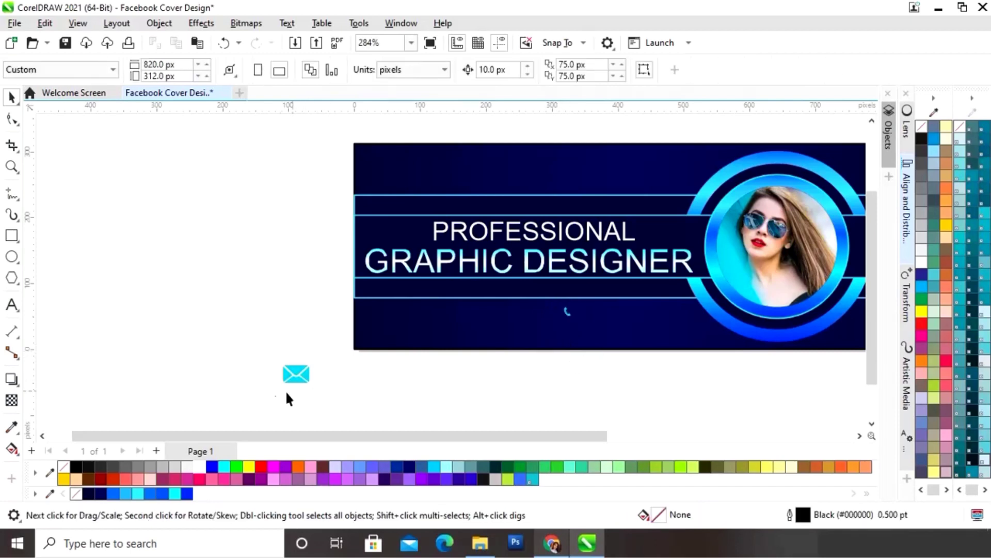
{"action": "left_click_drag", "start_coordinate": [334, 367], "coordinate": [568, 334]}
{"action": "scroll", "coordinate": [578, 349], "scroll_direction": "up", "scroll_amount": 1}
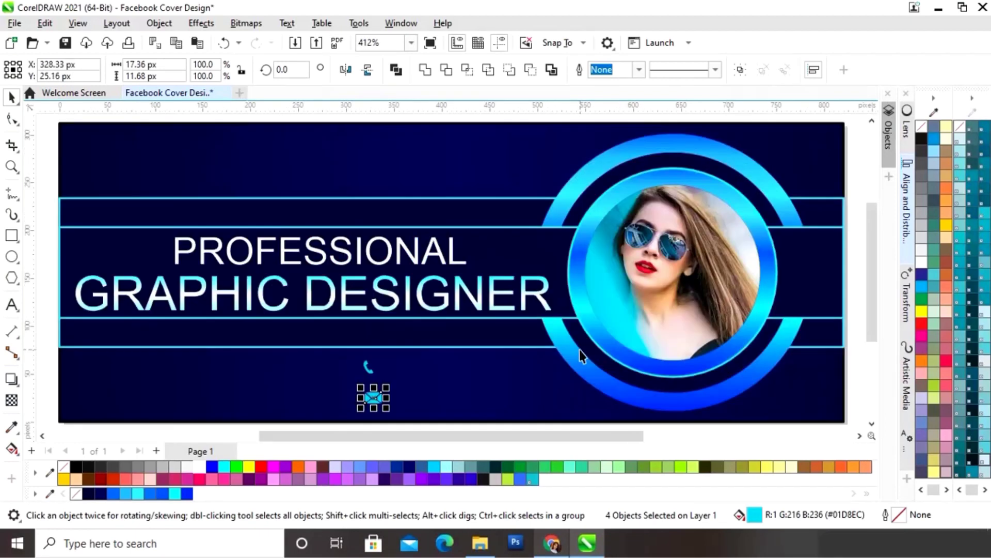
{"action": "left_click", "coordinate": [302, 374]}
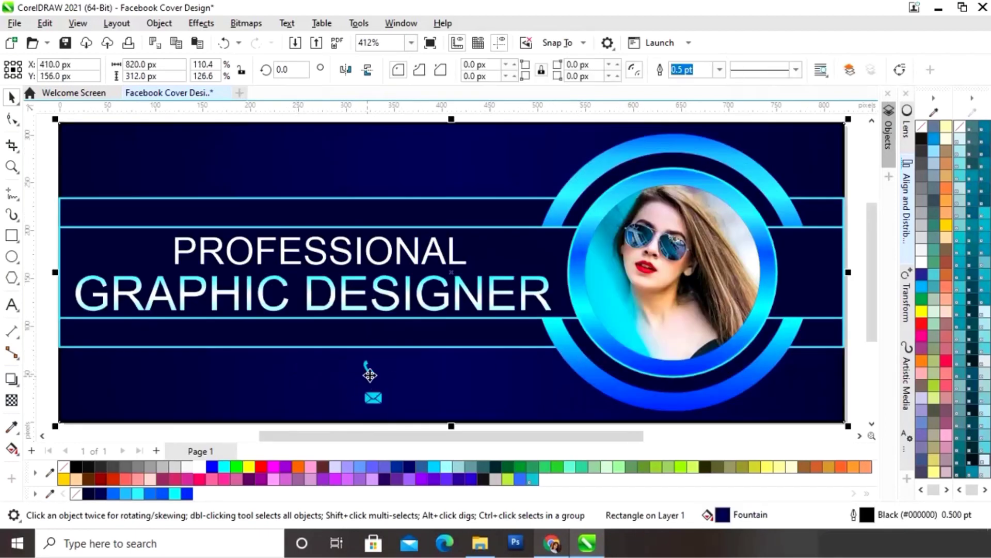
- Move the phone icon to the cover's lower left and stack the envelope directly beneath it
{"action": "left_click", "coordinate": [366, 372]}
{"action": "left_click_drag", "start_coordinate": [365, 369], "coordinate": [358, 367]}
{"action": "left_click", "coordinate": [373, 398]}
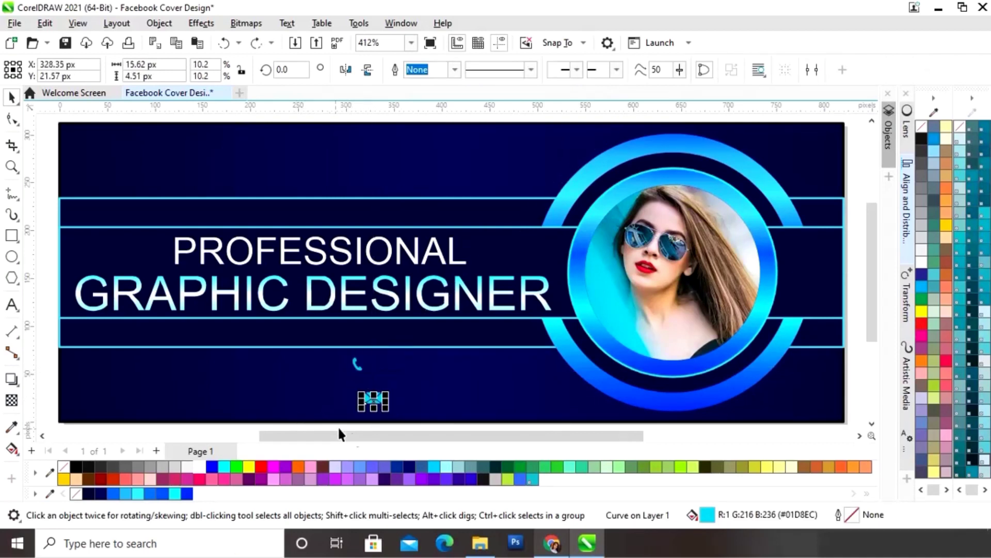
{"action": "left_click", "coordinate": [373, 399]}
{"action": "left_click", "coordinate": [352, 398]}
{"action": "left_click", "coordinate": [373, 398]}
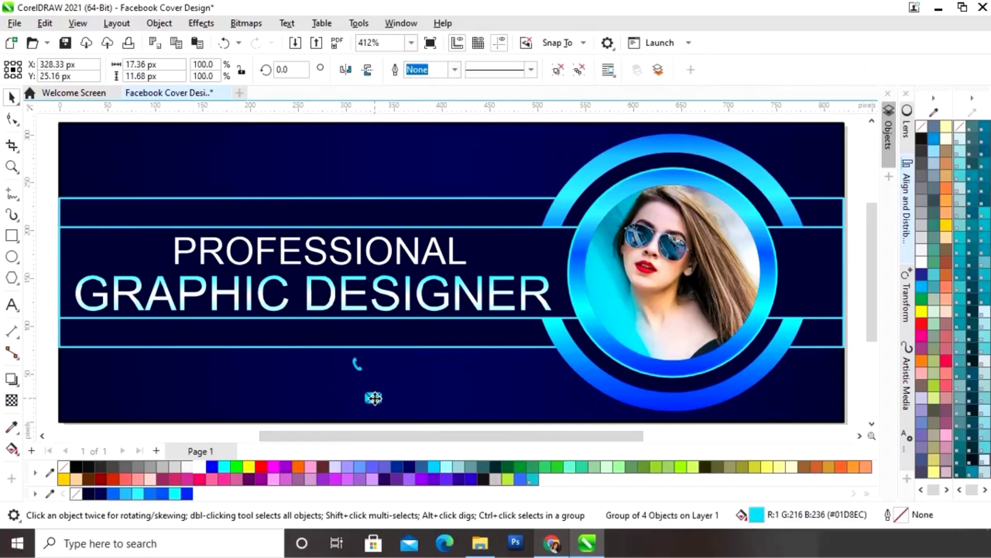
{"action": "left_click_drag", "start_coordinate": [373, 397], "coordinate": [358, 398]}
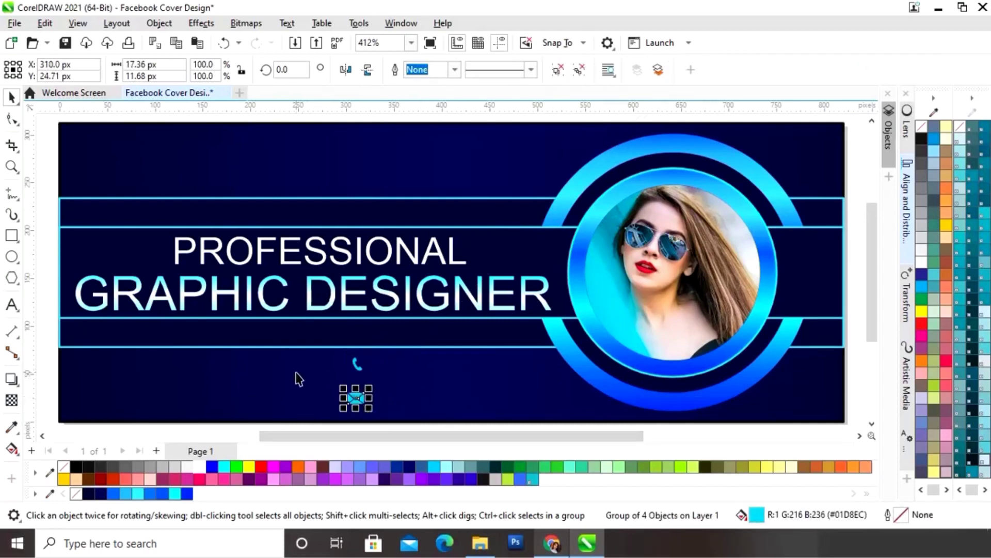
{"action": "left_click", "coordinate": [11, 305]}
- Type the phone number, shrink it to about 5.67 pt, colour it cyan, and place it beside the phone icon
{"action": "left_click", "coordinate": [390, 377]}
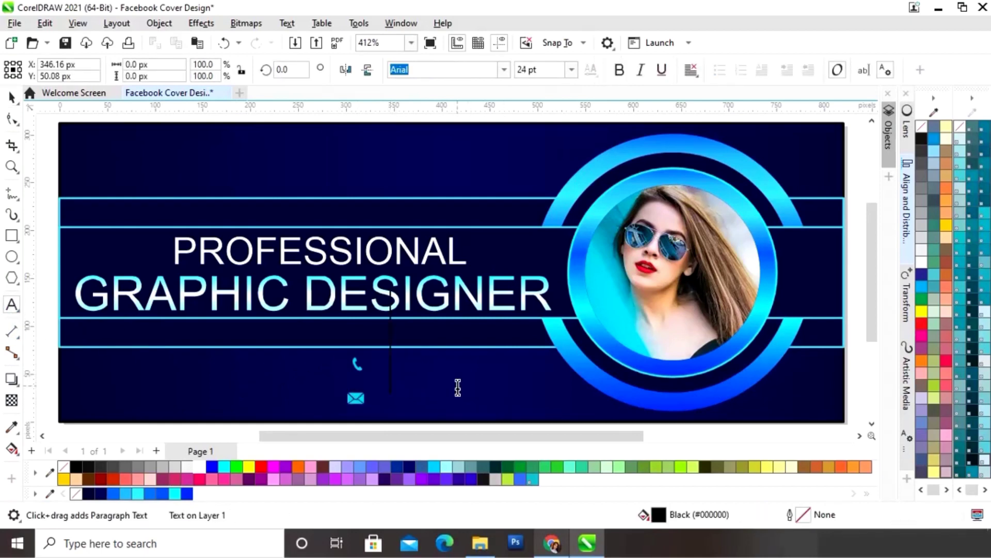
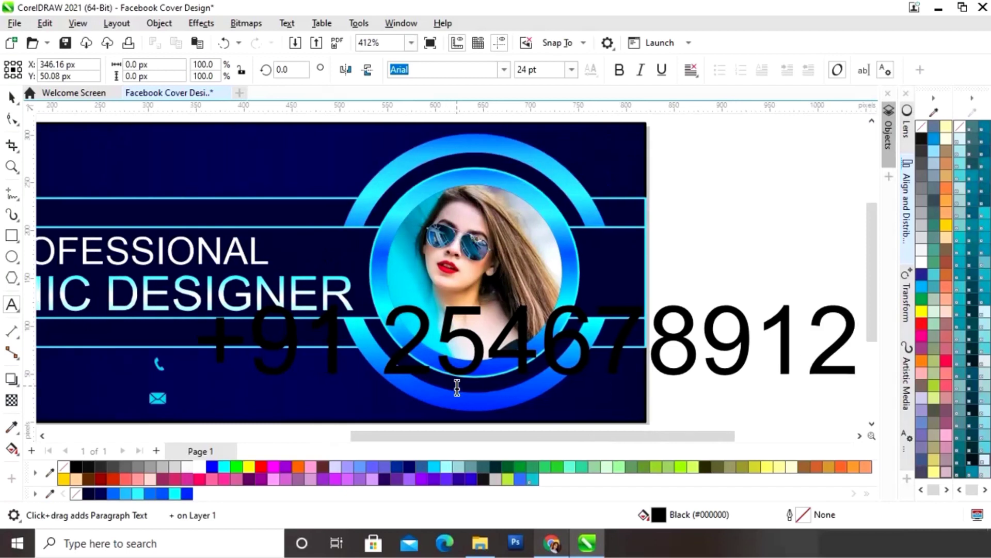
{"action": "type", "text": "*"}
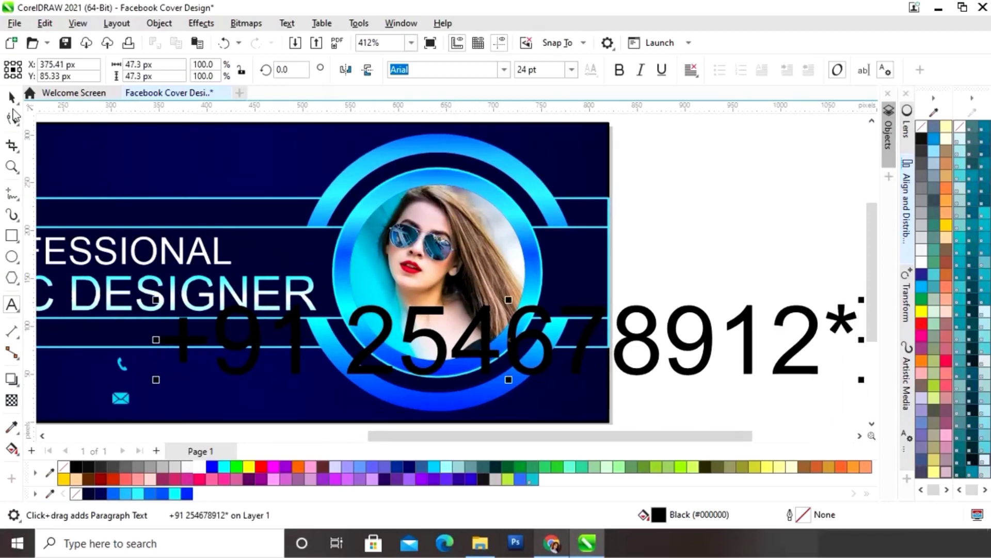
{"action": "left_click", "coordinate": [11, 97]}
{"action": "left_click_drag", "start_coordinate": [861, 302], "coordinate": [329, 354]}
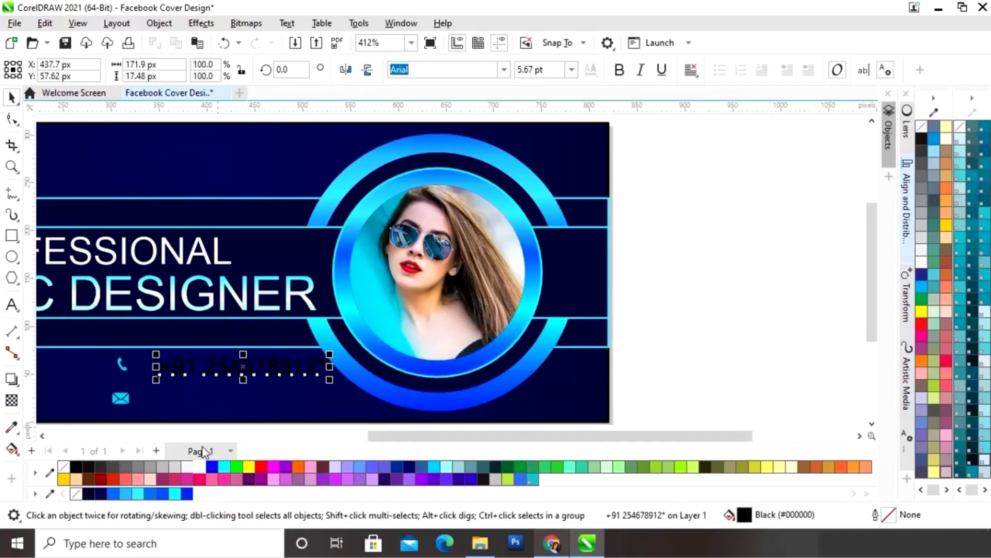
{"action": "left_click", "coordinate": [175, 494]}
{"action": "left_click_drag", "start_coordinate": [243, 366], "coordinate": [218, 365]}
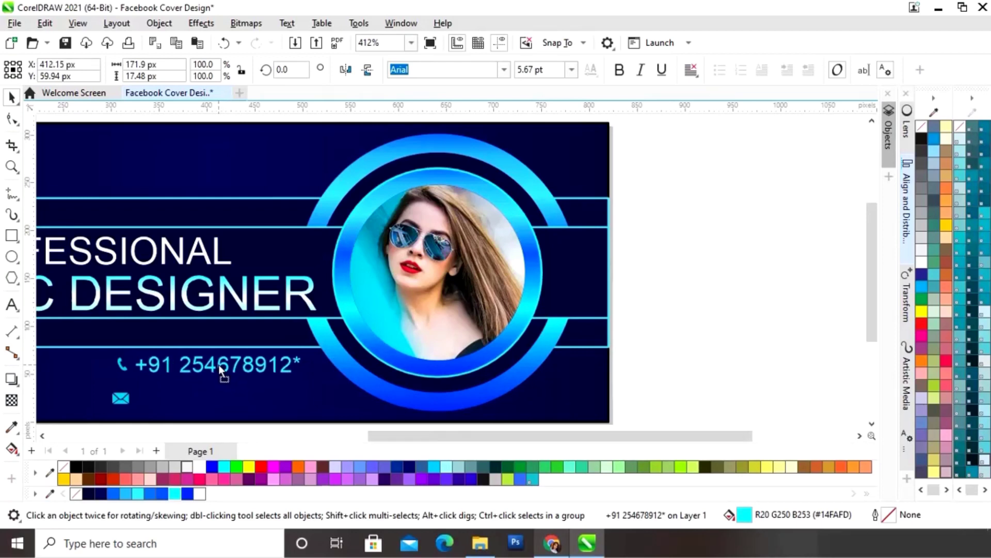
{"action": "left_click", "coordinate": [11, 306]}
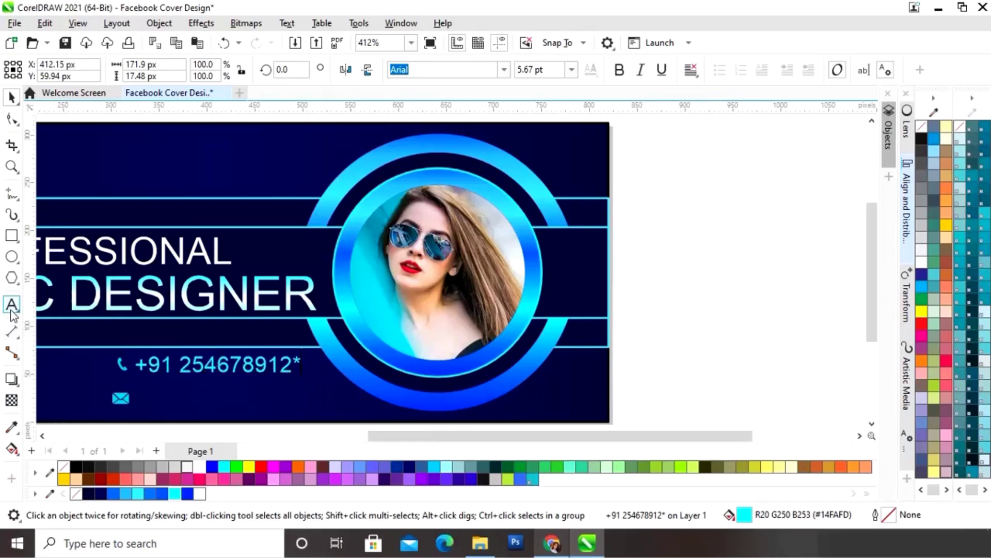
- Type the email address as a new text line and scale it down
{"action": "left_click", "coordinate": [152, 410]}
{"action": "type", "text": "exampl"}
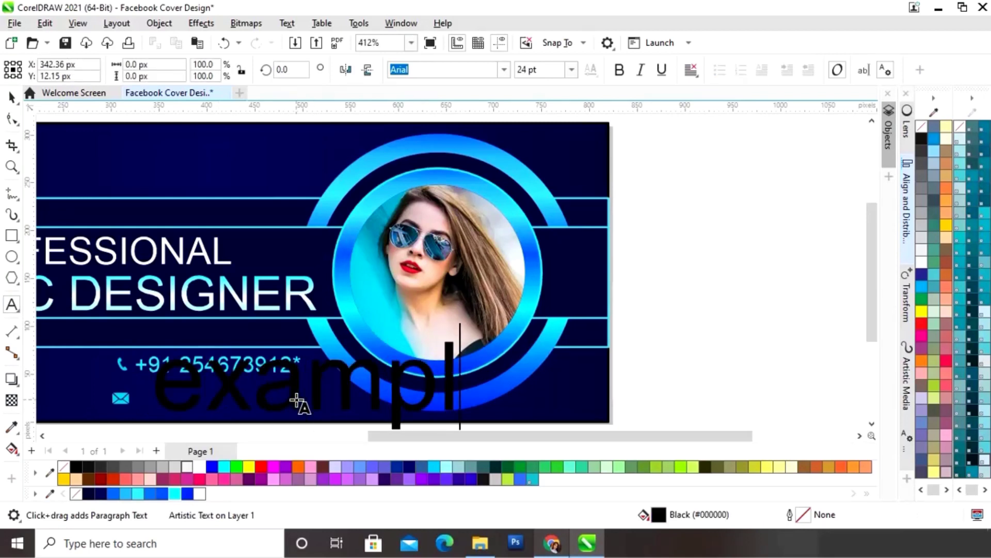
{"action": "type", "text": "e@exampl"}
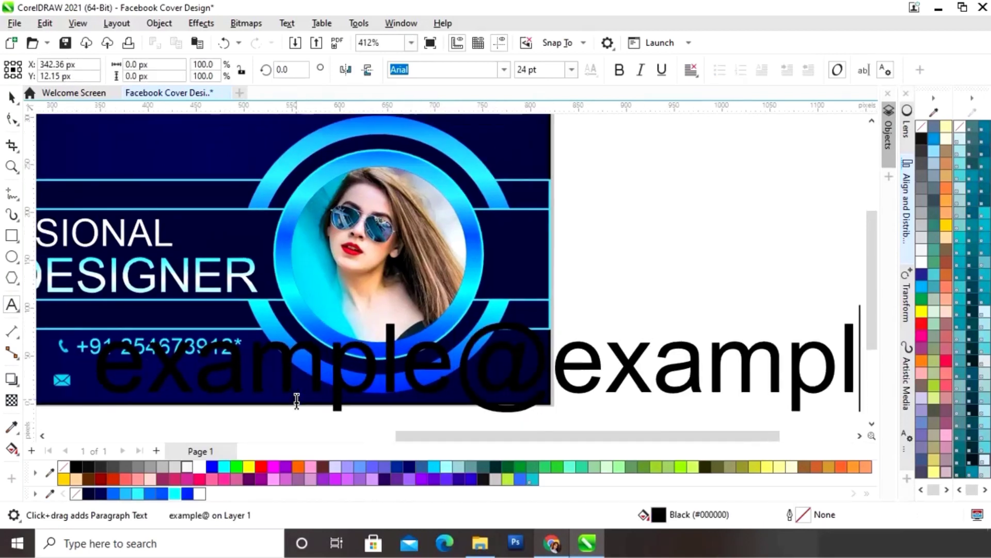
{"action": "type", "text": "e.com"}
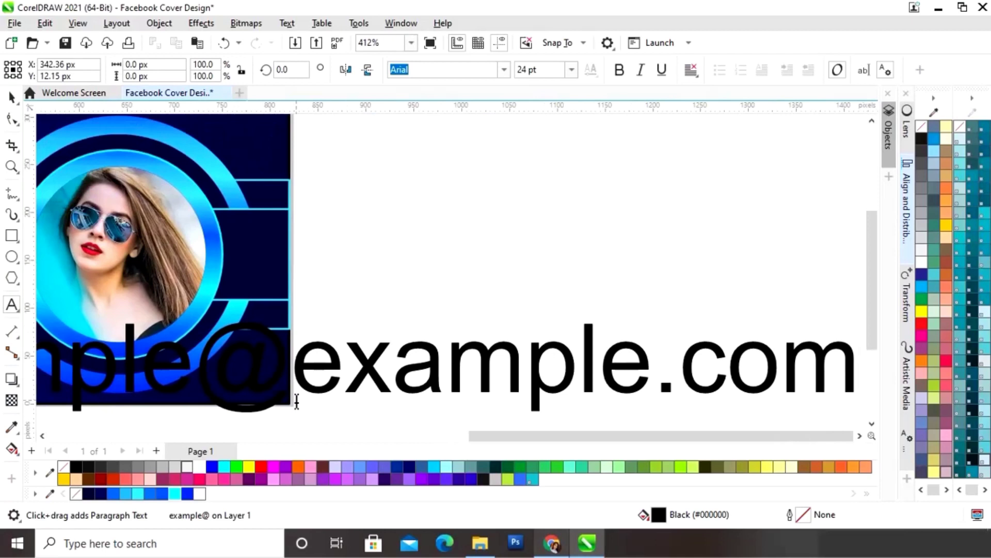
{"action": "key", "text": "F3"}
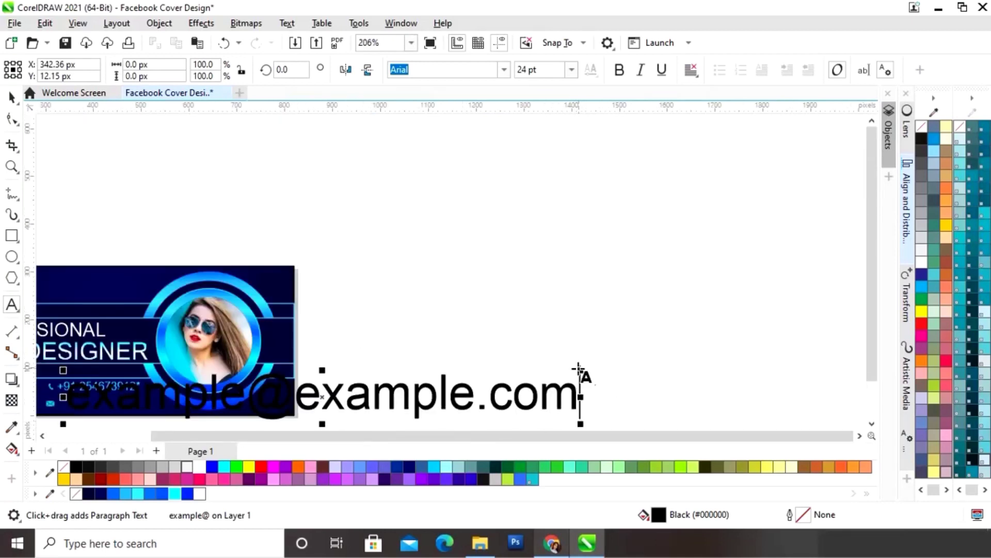
{"action": "left_click_drag", "start_coordinate": [581, 369], "coordinate": [235, 401]}
{"action": "key", "text": "shift+F4"}
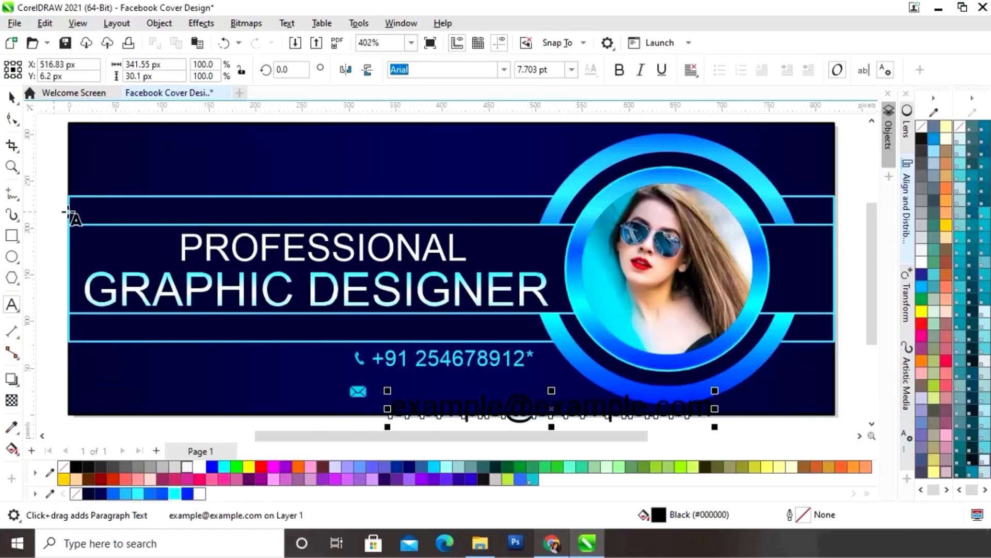
- Fill the email text cyan, shrink it further, and place it beside the envelope icon
{"action": "left_click", "coordinate": [11, 98]}
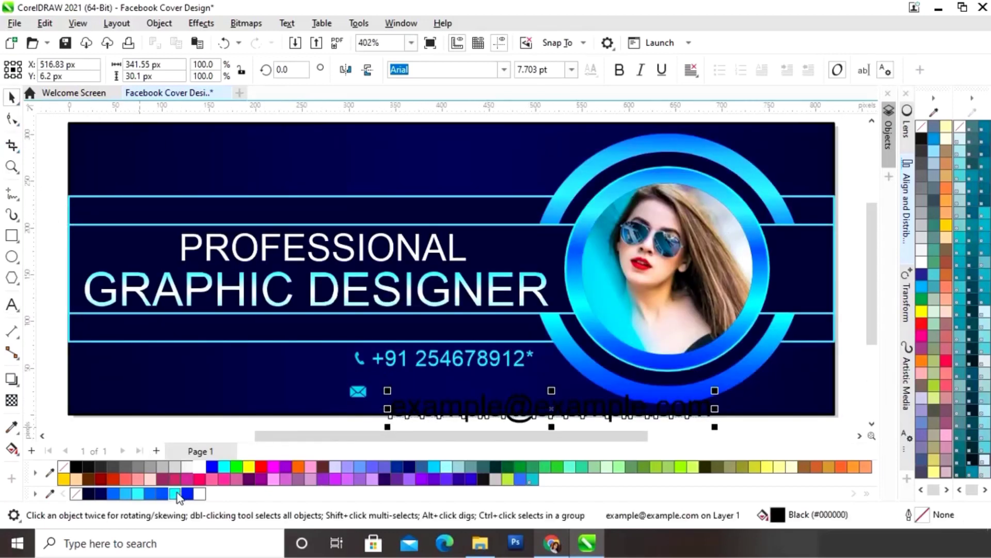
{"action": "left_click", "coordinate": [174, 493]}
{"action": "left_click_drag", "start_coordinate": [714, 390], "coordinate": [609, 400]}
{"action": "left_click_drag", "start_coordinate": [484, 417], "coordinate": [472, 395]}
{"action": "left_click", "coordinate": [479, 357]}
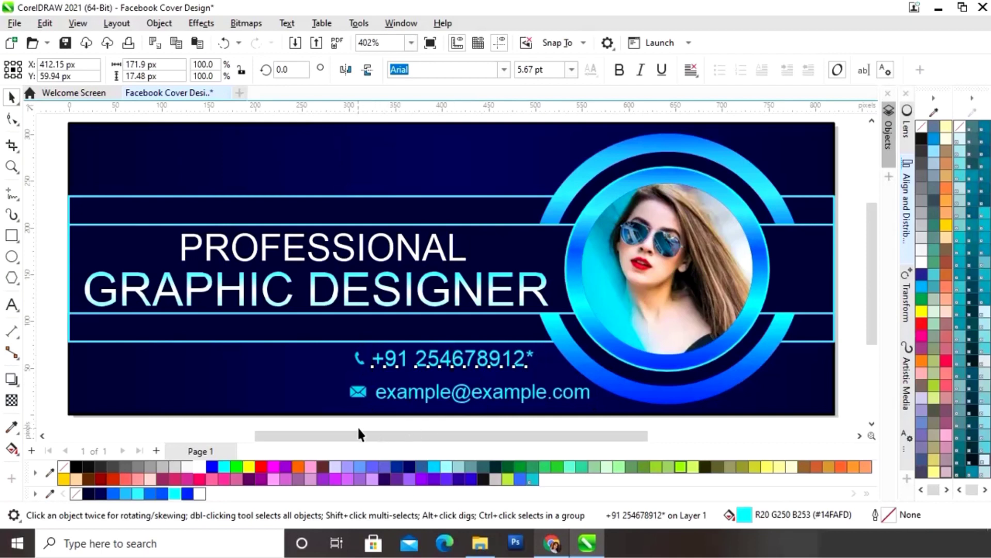
{"action": "left_click", "coordinate": [338, 428]}
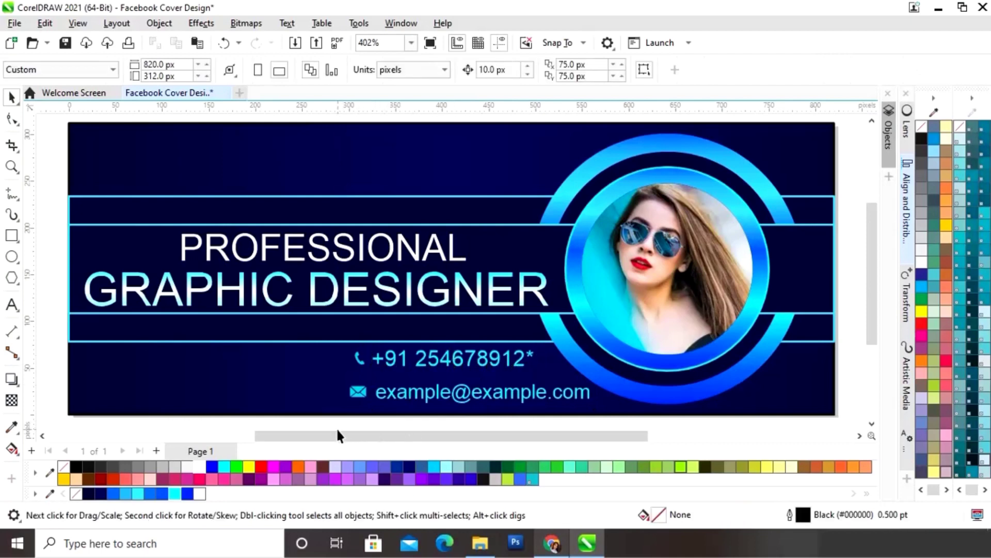
- Left-align the phone and email text lines using Align and Distribute
{"action": "left_click", "coordinate": [407, 362]}
{"action": "left_click", "coordinate": [423, 398], "text": "shift"}
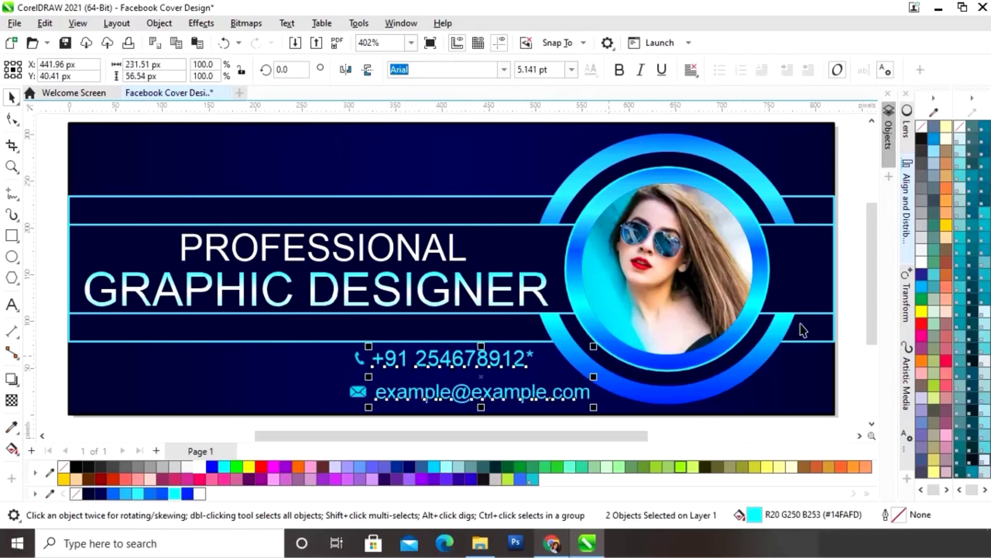
{"action": "left_click", "coordinate": [912, 242]}
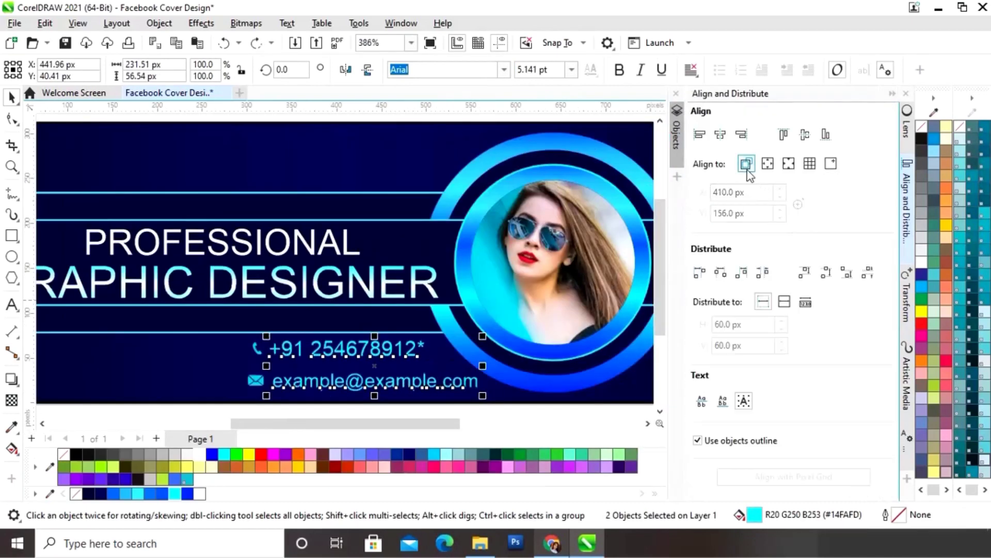
{"action": "left_click", "coordinate": [701, 139]}
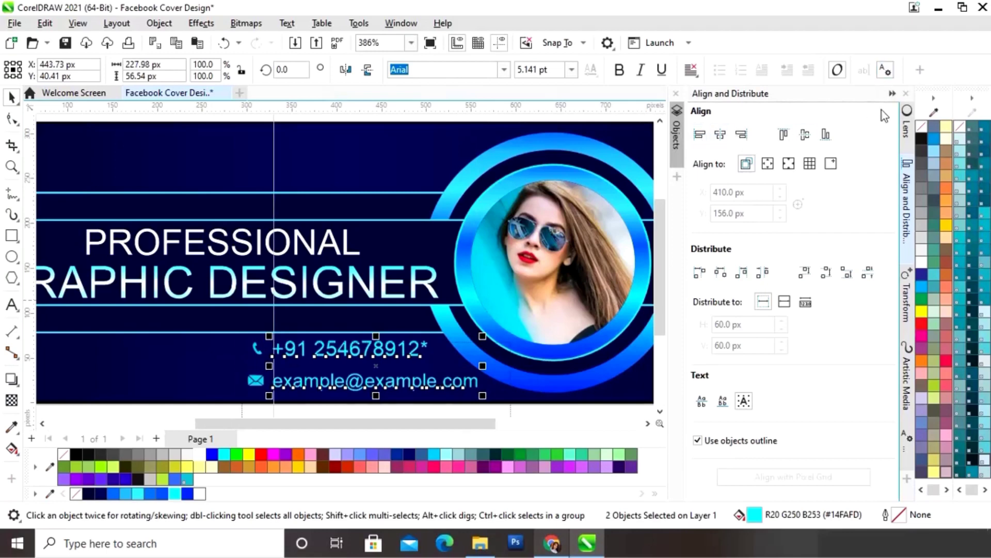
{"action": "left_click", "coordinate": [893, 94]}
{"action": "left_click", "coordinate": [769, 419]}
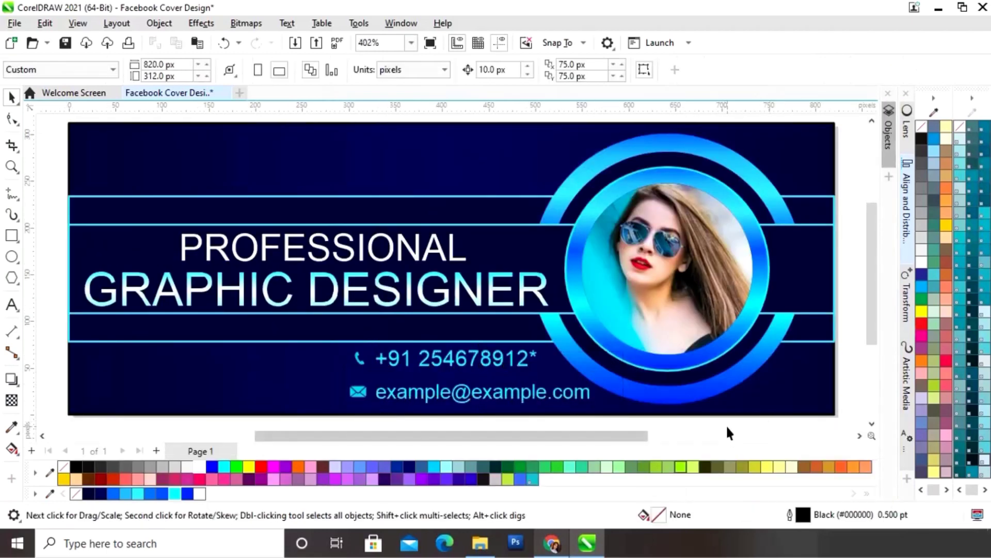
- Set both the phone and email text lines to 6 pt
{"action": "key", "text": "F3"}
{"action": "key", "text": "z"}
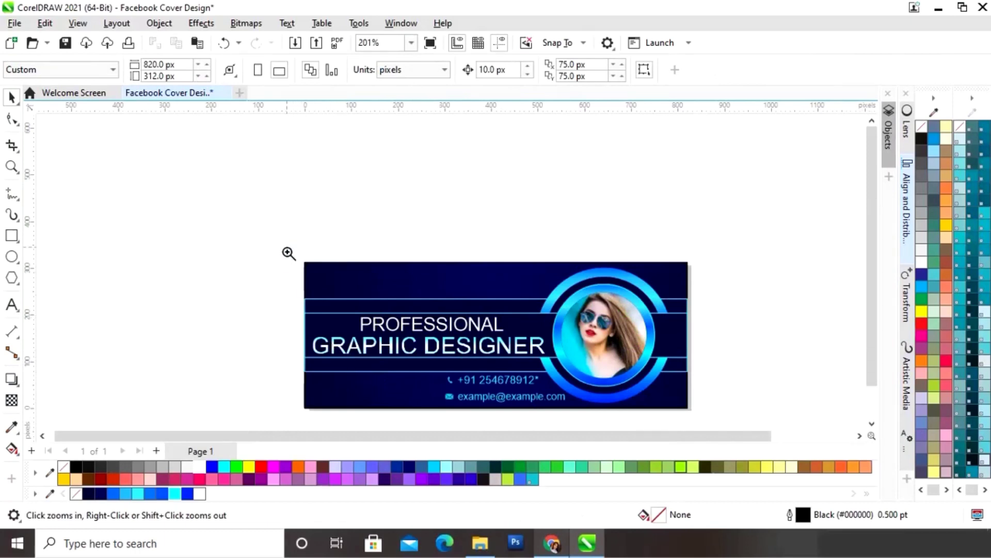
{"action": "left_click_drag", "start_coordinate": [288, 235], "coordinate": [712, 406]}
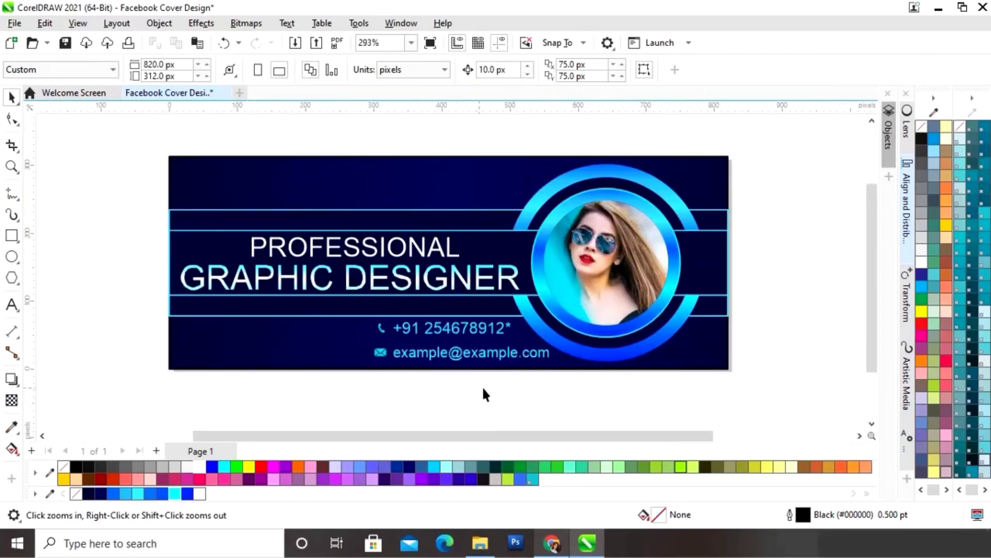
{"action": "left_click", "coordinate": [458, 333]}
{"action": "left_click", "coordinate": [572, 69]}
{"action": "left_click", "coordinate": [544, 91]}
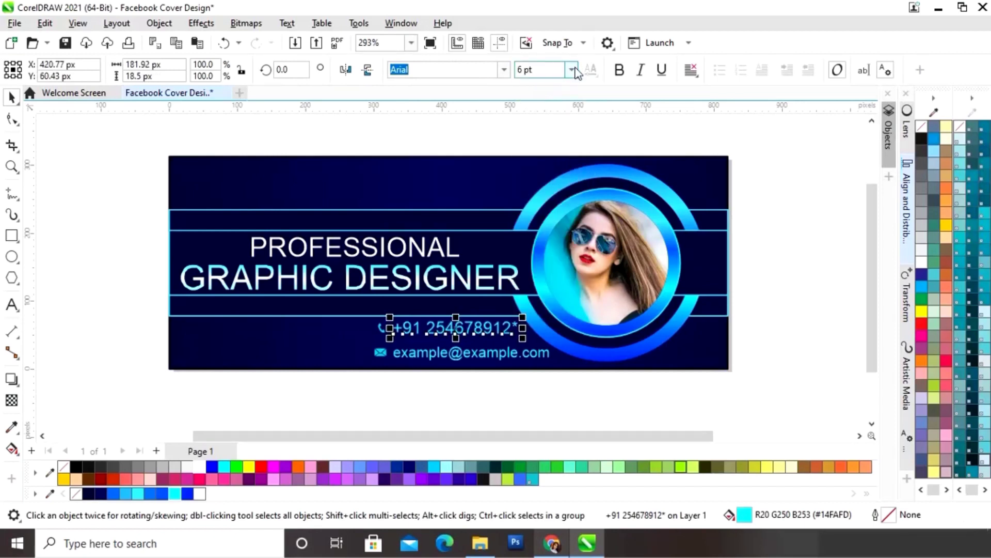
{"action": "left_click", "coordinate": [574, 69]}
{"action": "left_click", "coordinate": [483, 354]}
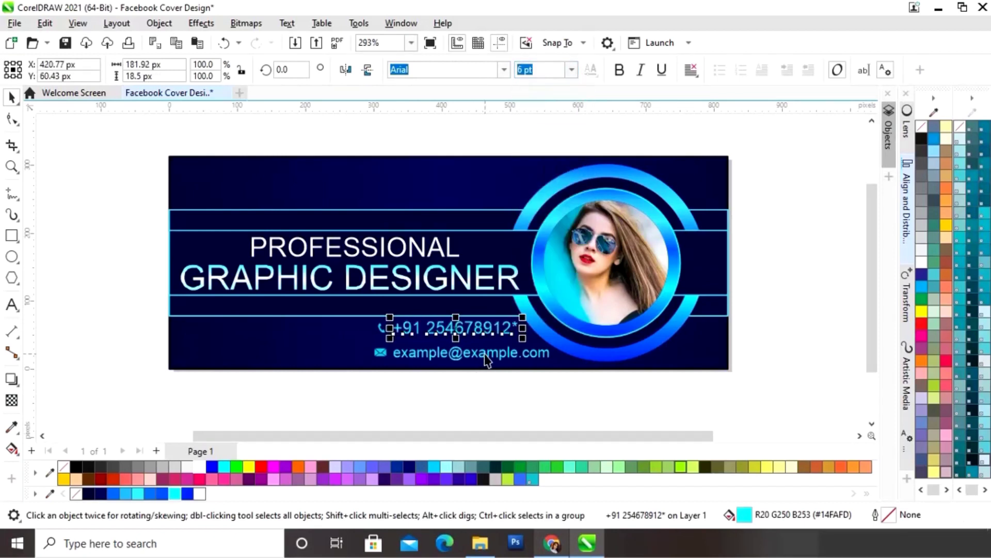
{"action": "left_click", "coordinate": [573, 69]}
{"action": "left_click", "coordinate": [549, 91]}
{"action": "left_click", "coordinate": [405, 401]}
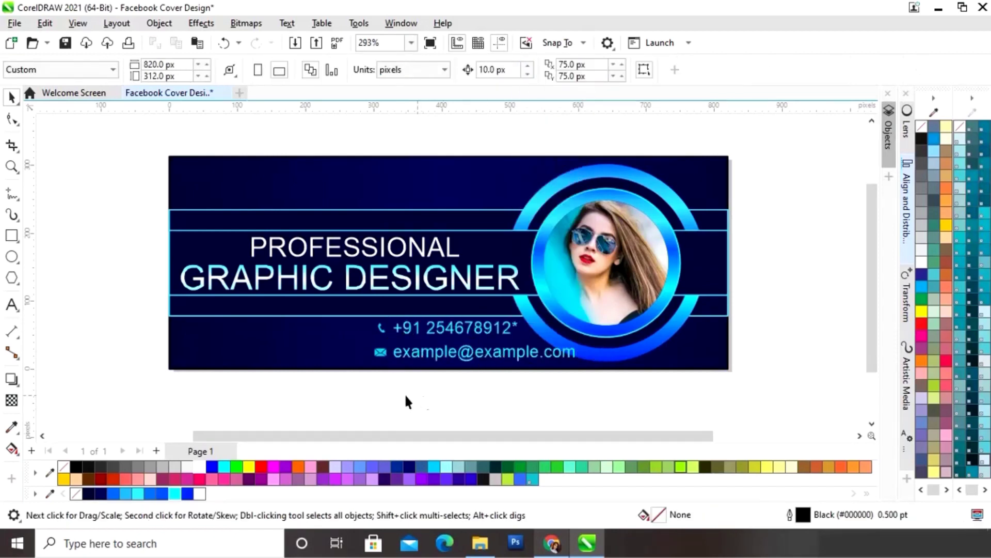
- Shift the contact lines and icons slightly left, then preview the cover full-screen
{"action": "left_click_drag", "start_coordinate": [358, 397], "coordinate": [566, 320]}
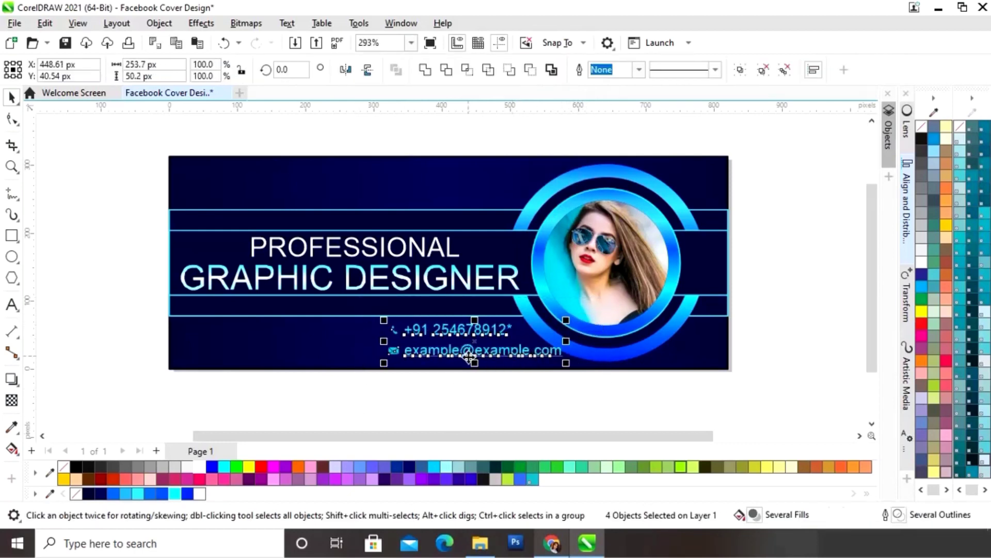
{"action": "left_click_drag", "start_coordinate": [468, 355], "coordinate": [461, 349]}
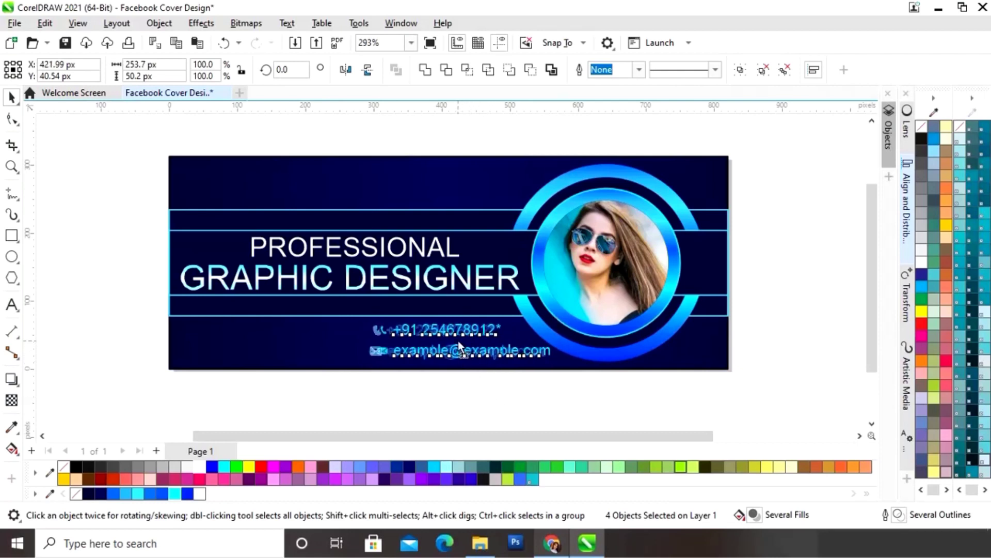
{"action": "left_click", "coordinate": [527, 411]}
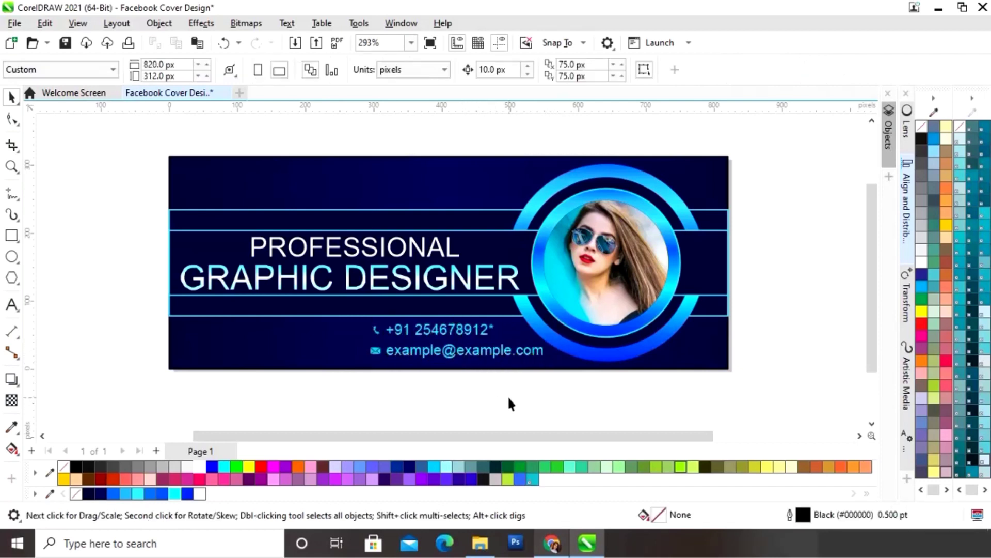
{"action": "scroll", "coordinate": [513, 403], "scroll_direction": "up", "scroll_amount": 2}
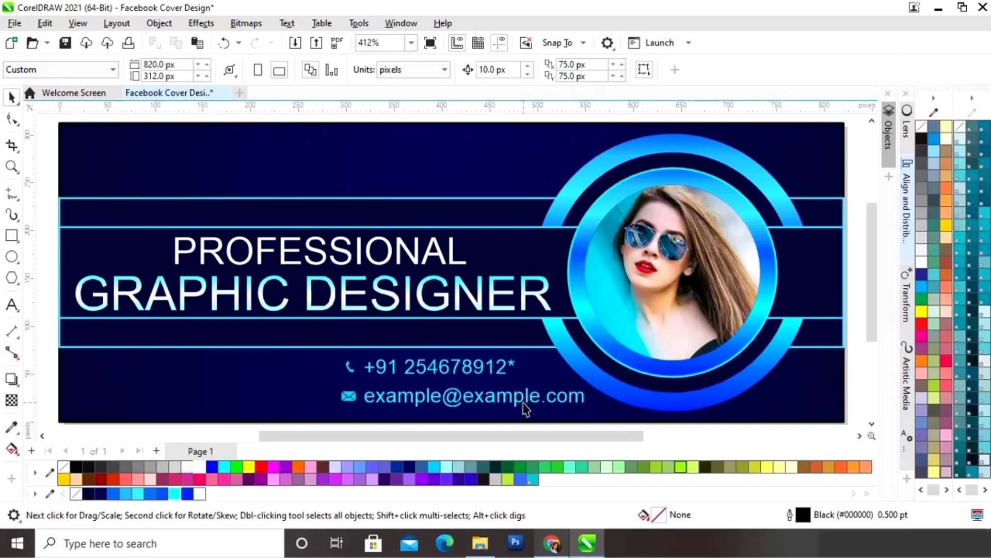
{"action": "key", "text": "F9"}
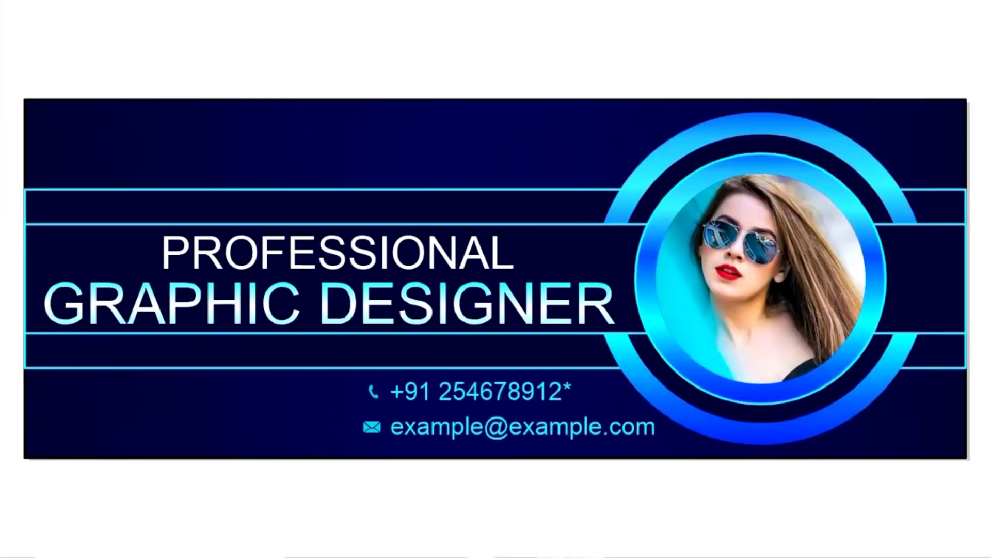